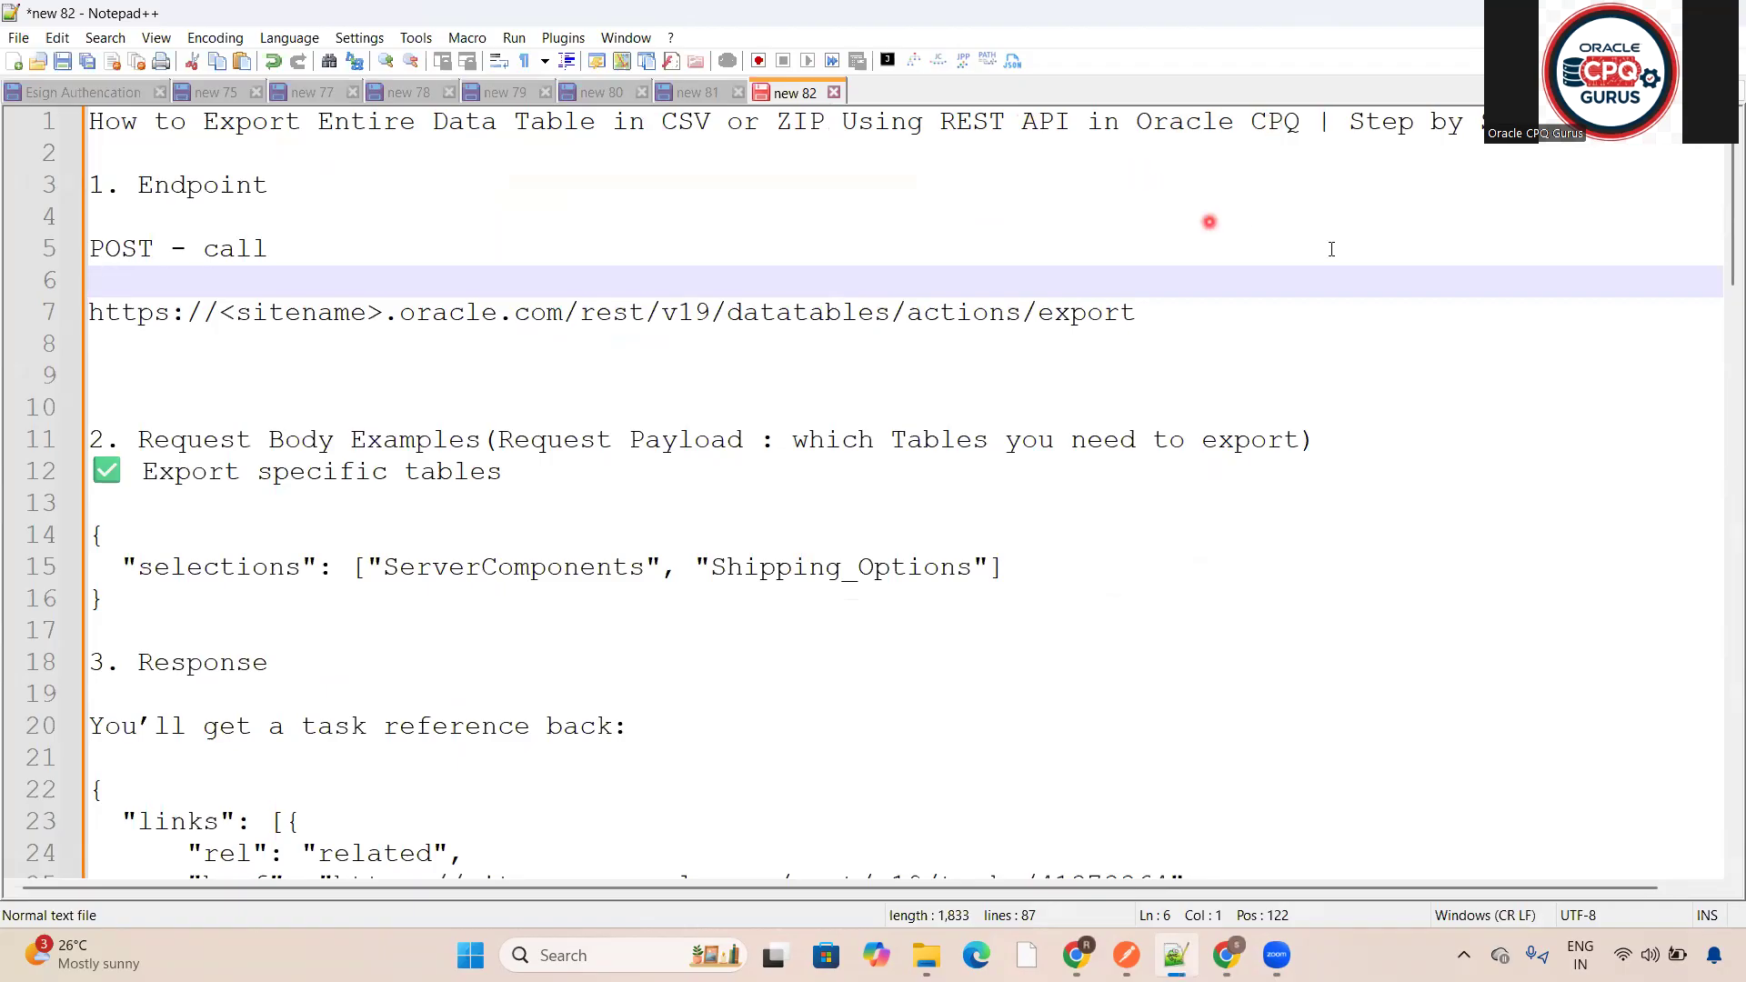
- Review the export notes and the CPQ Administration Platform site address before switching to Postman
left_click(1226, 955)
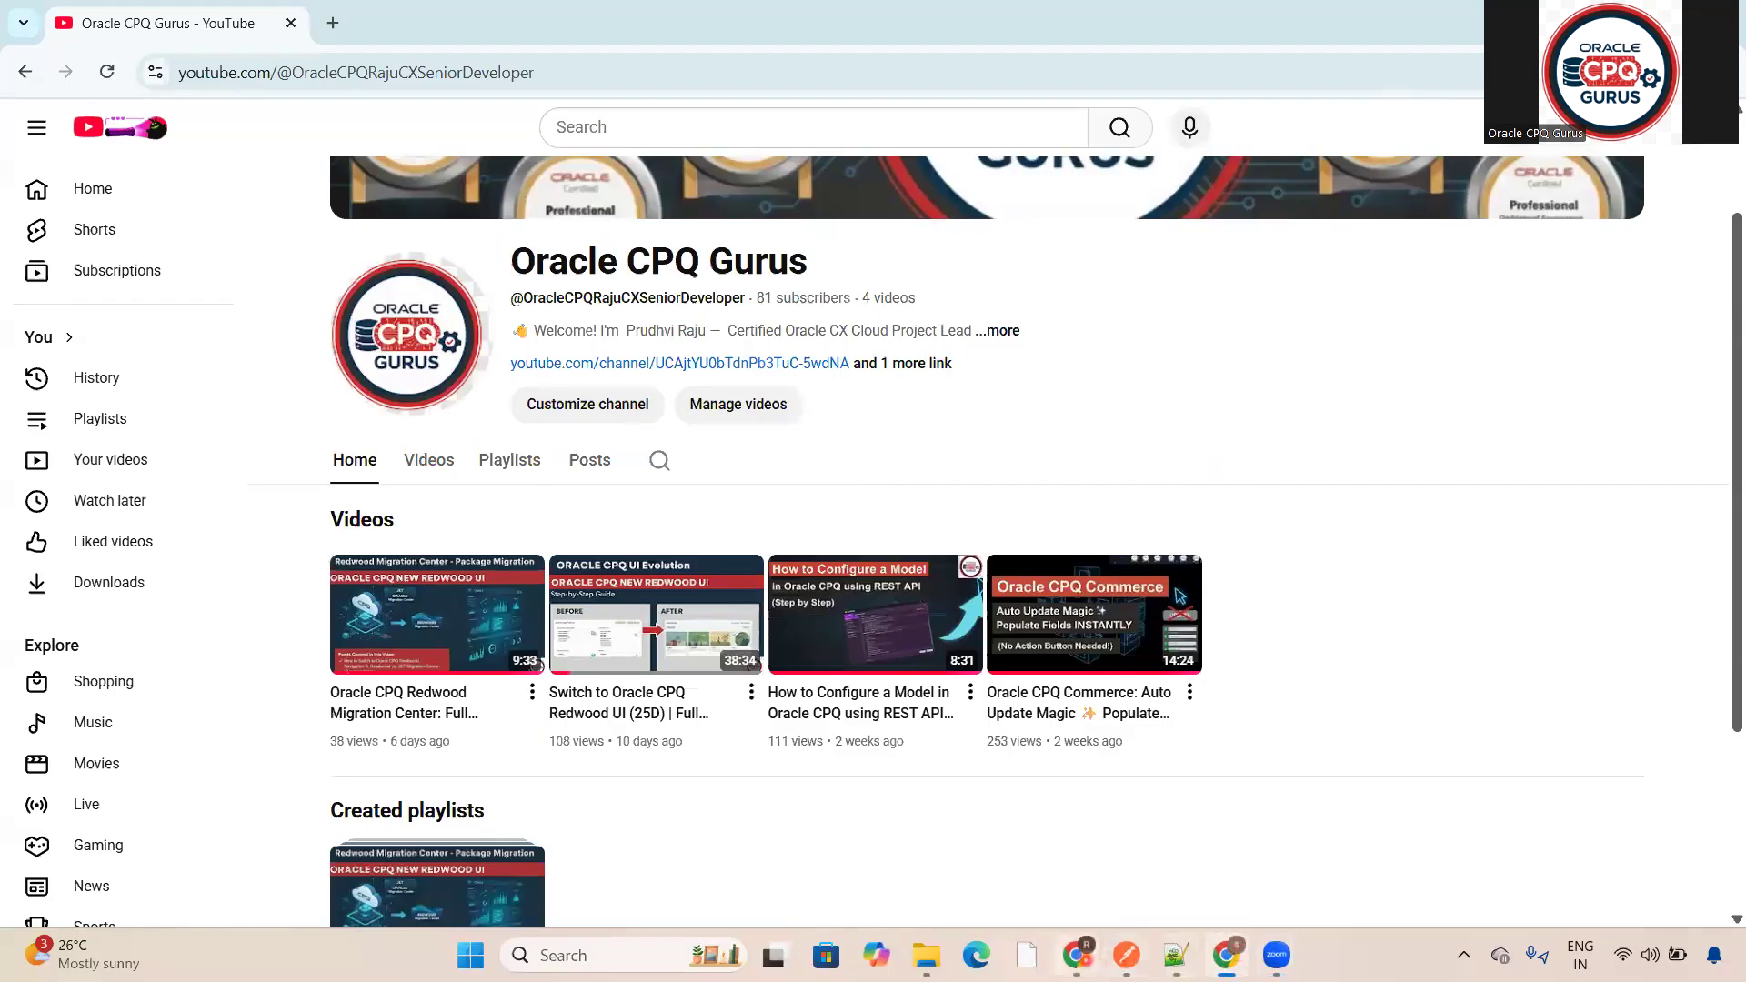
left_click(1082, 960)
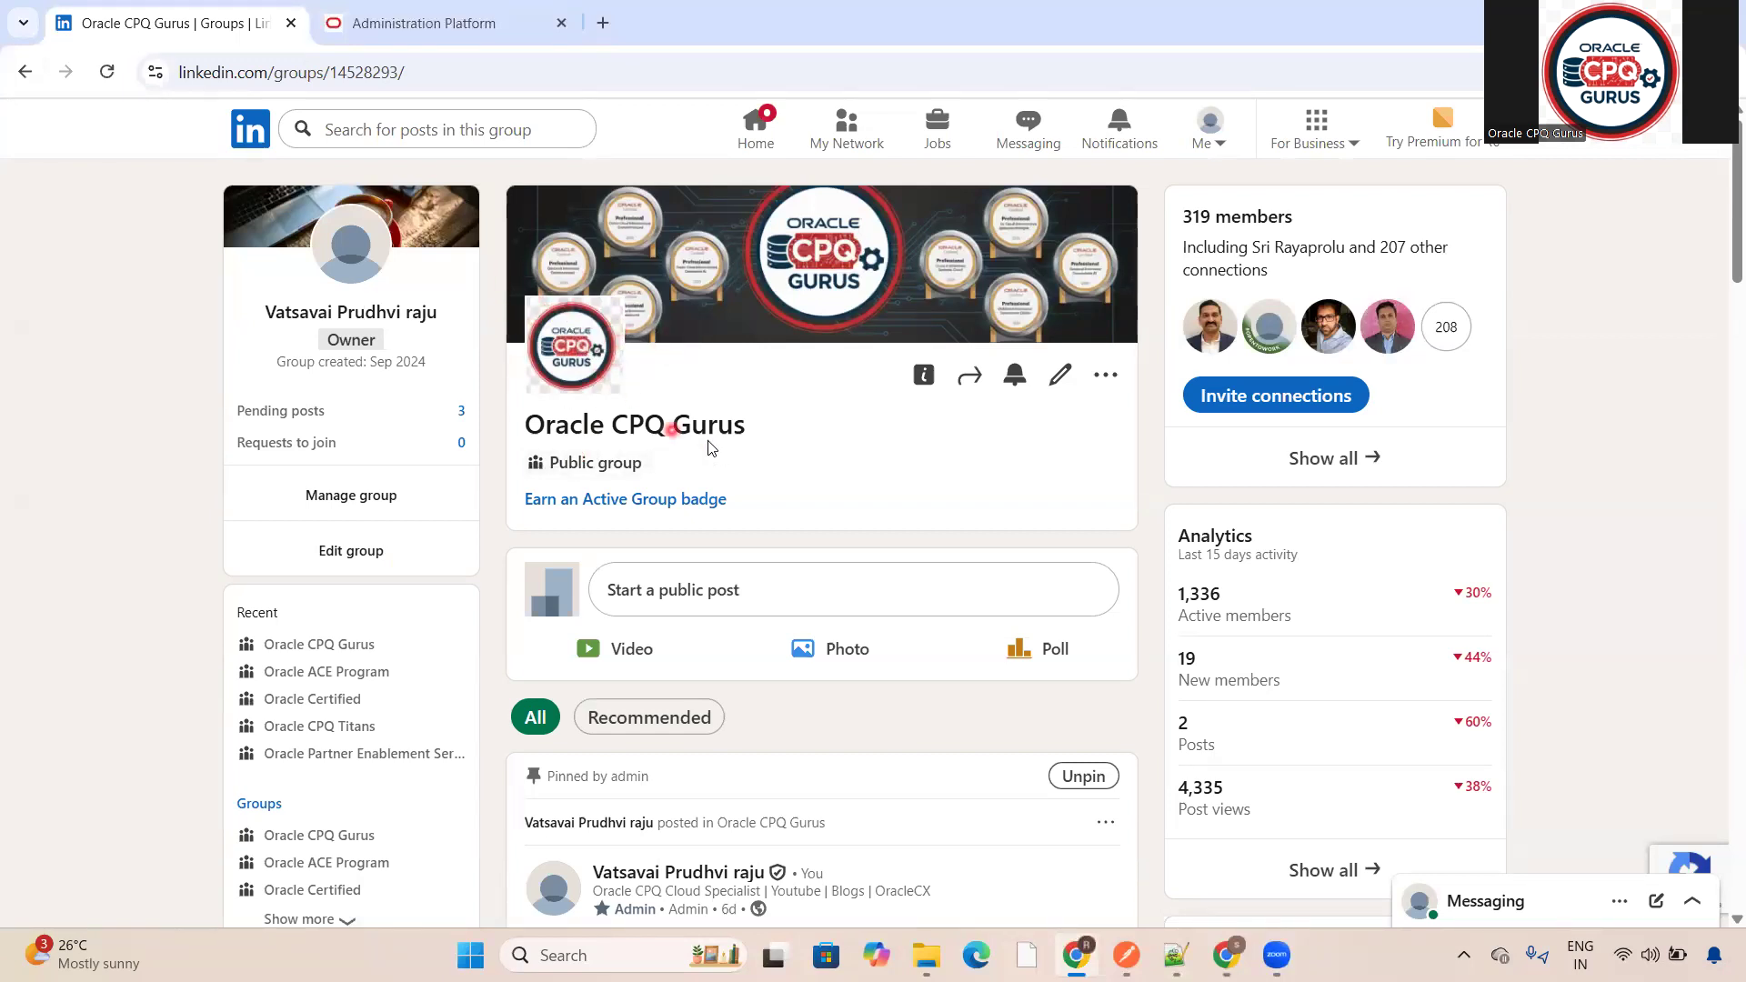
mouse_move(1175, 953)
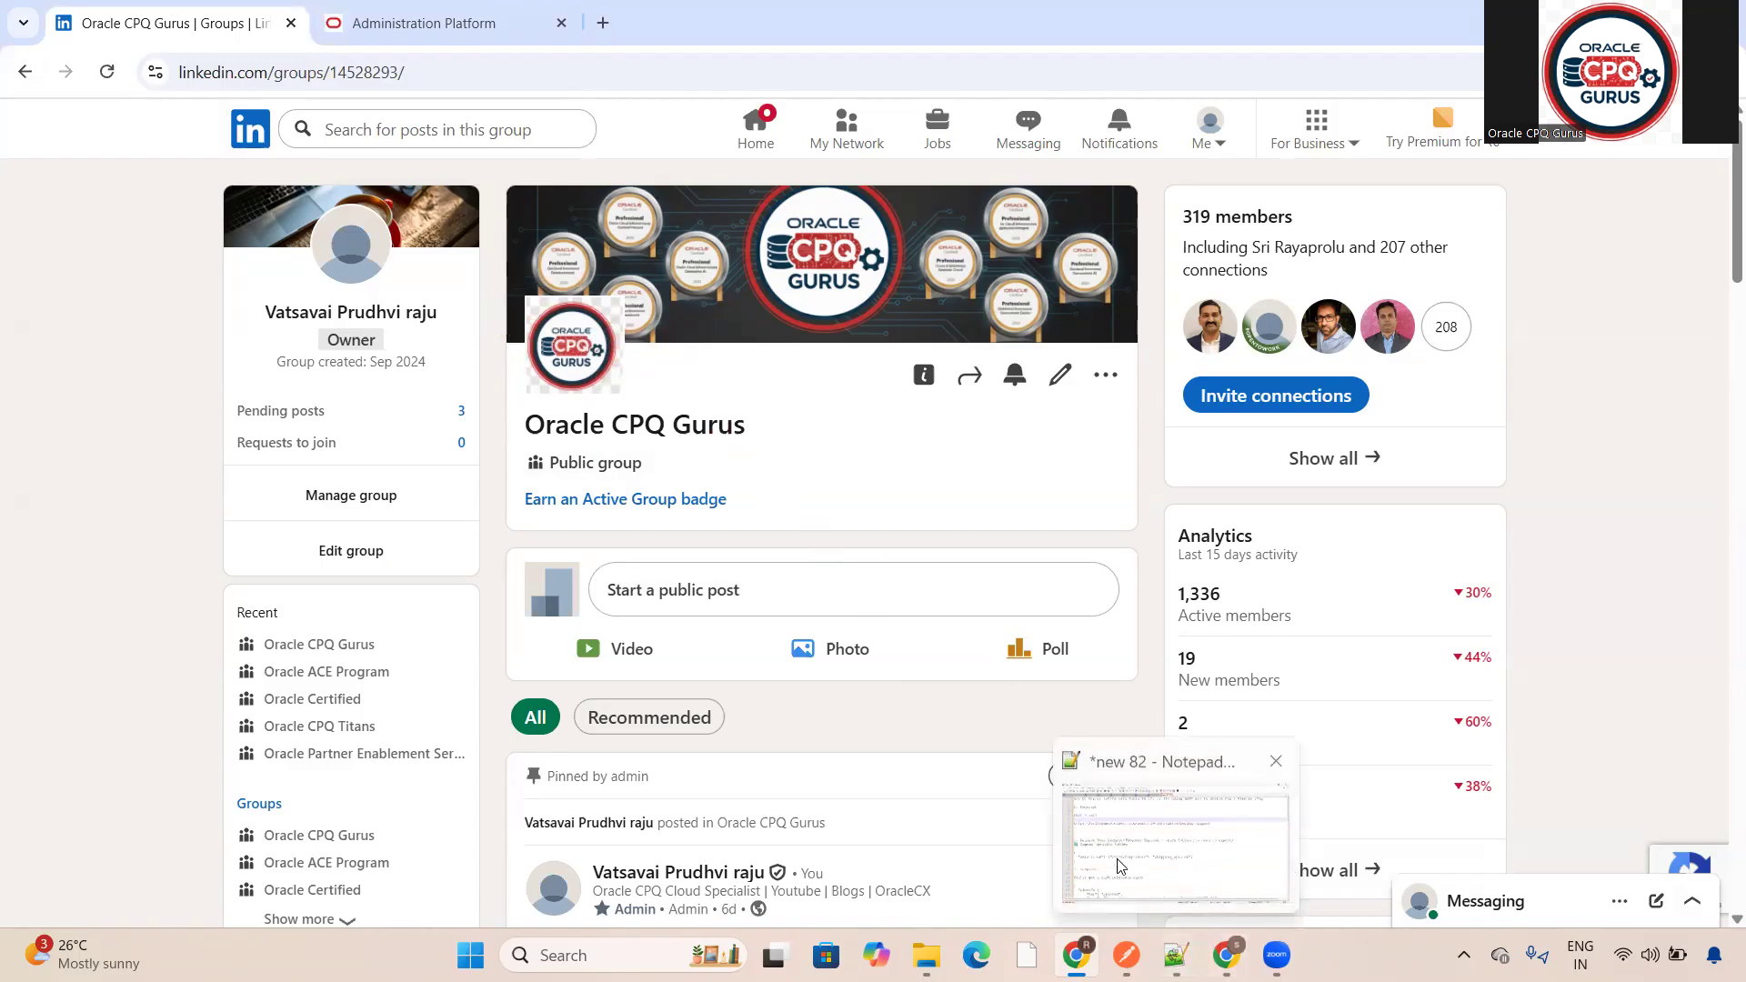
left_click(1175, 952)
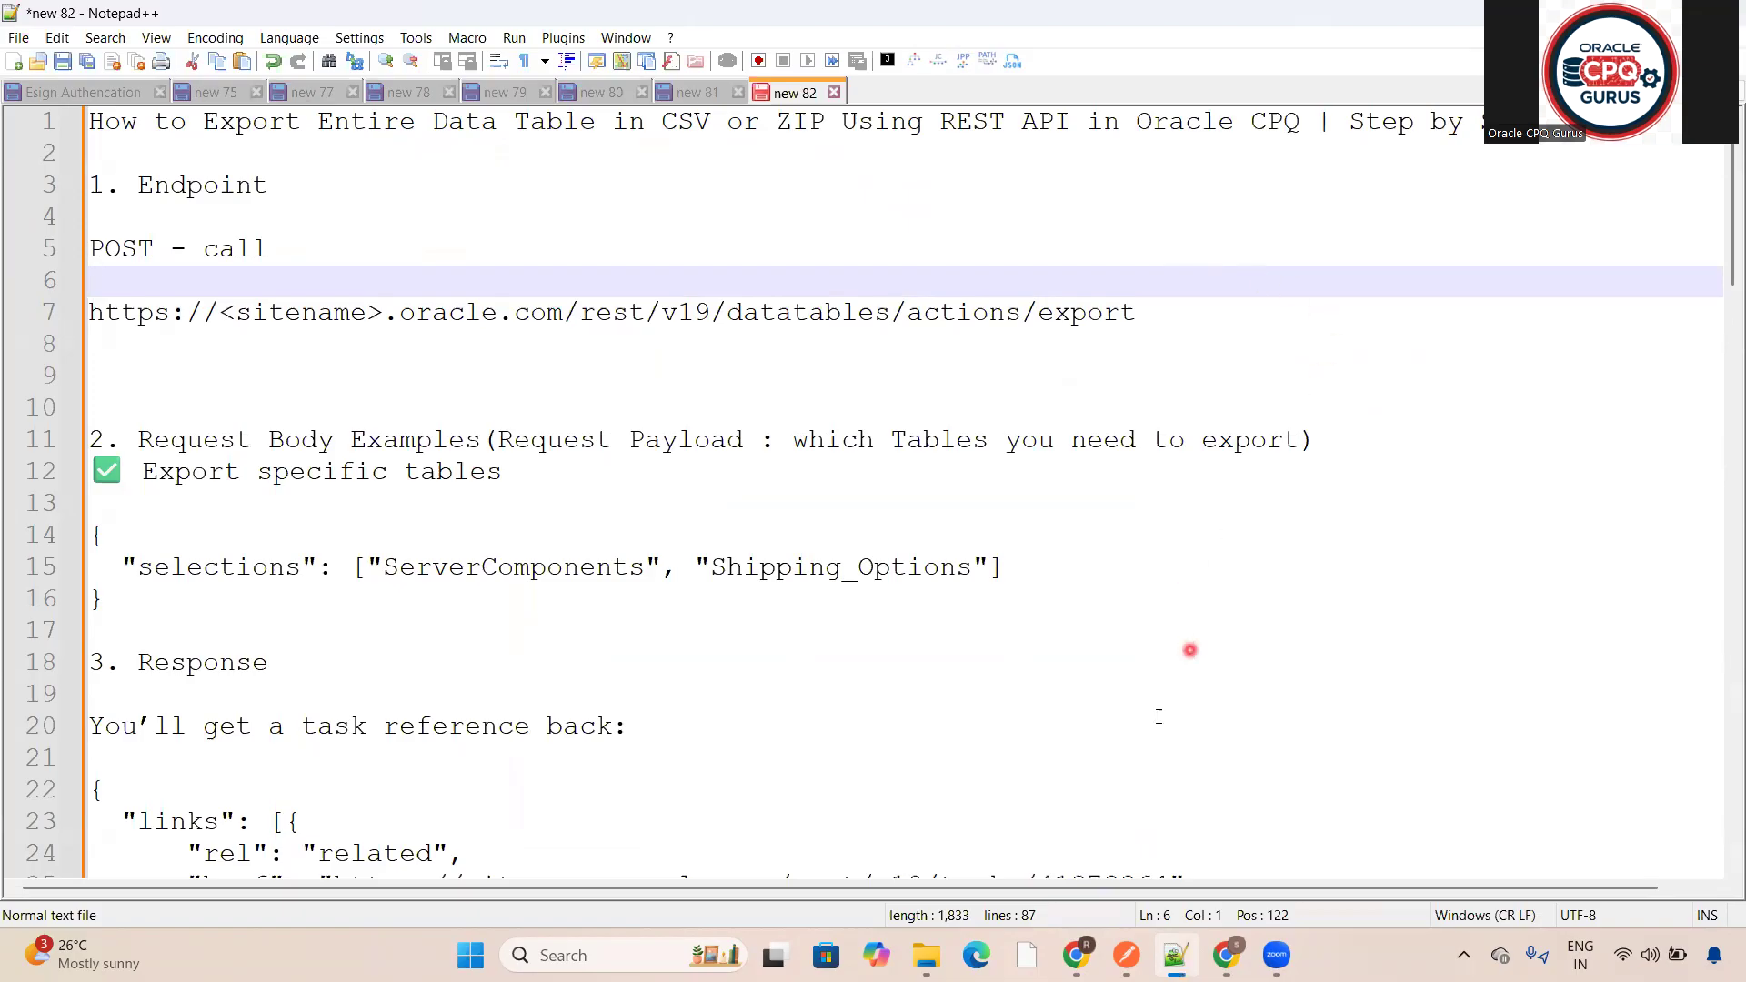
left_click(1076, 954)
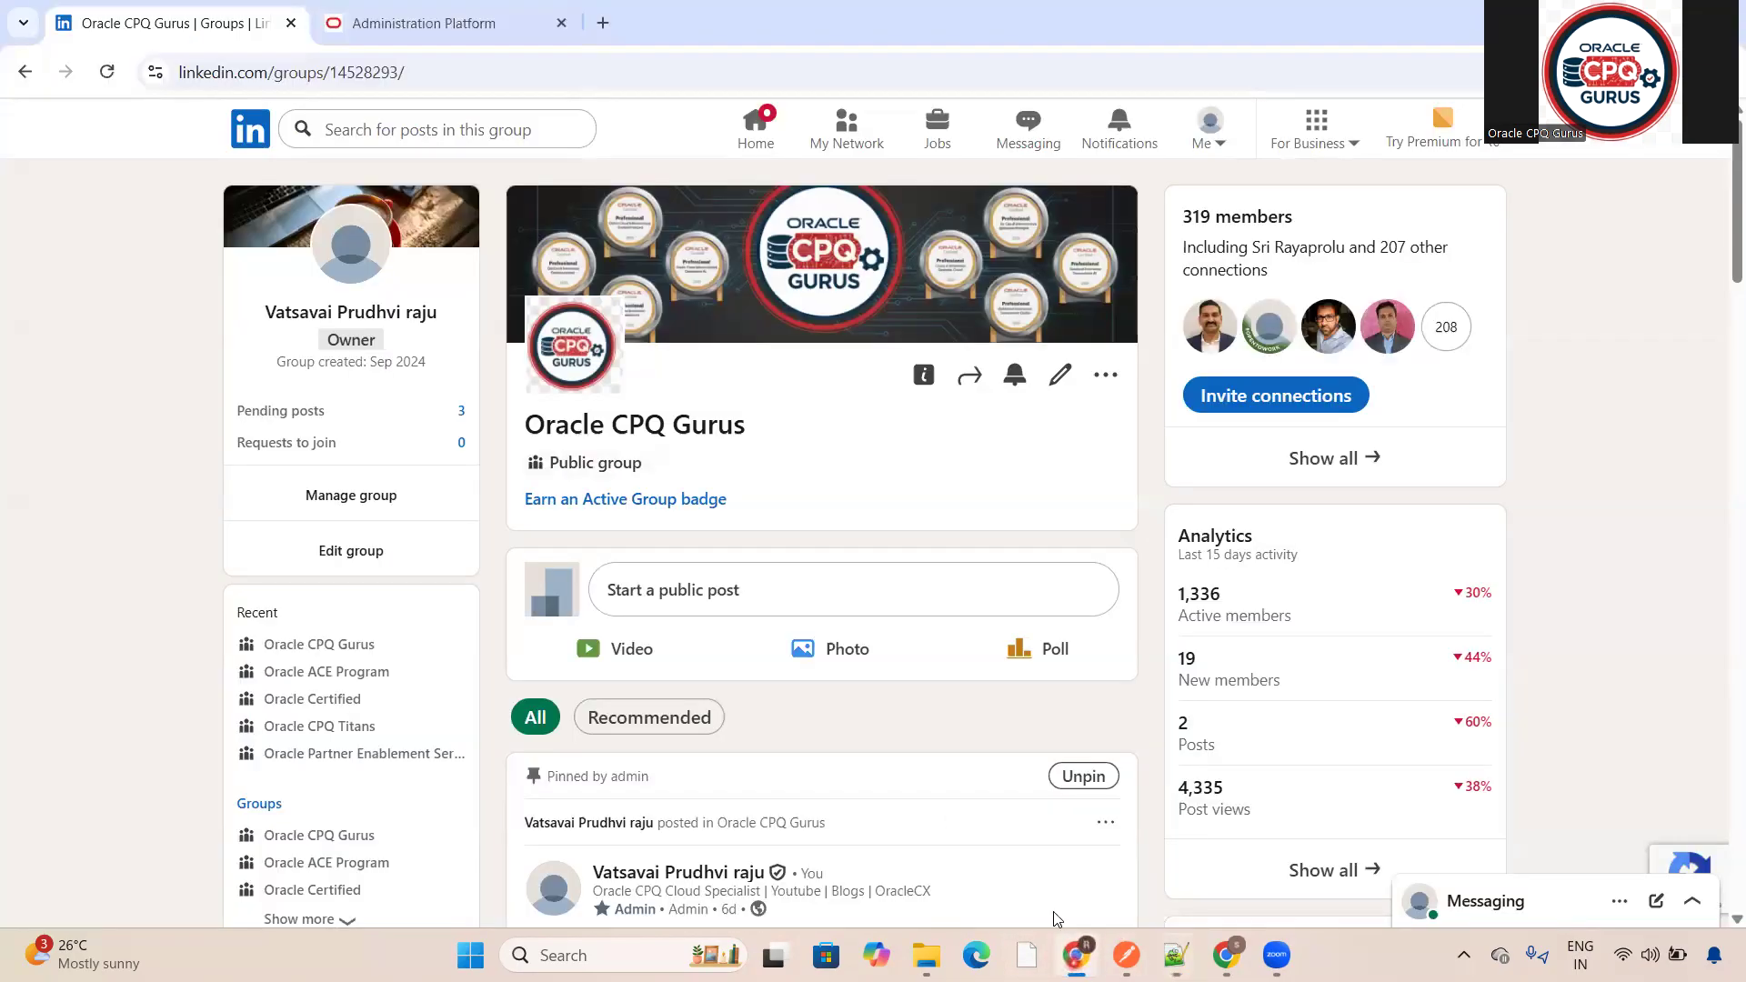
left_click(414, 22)
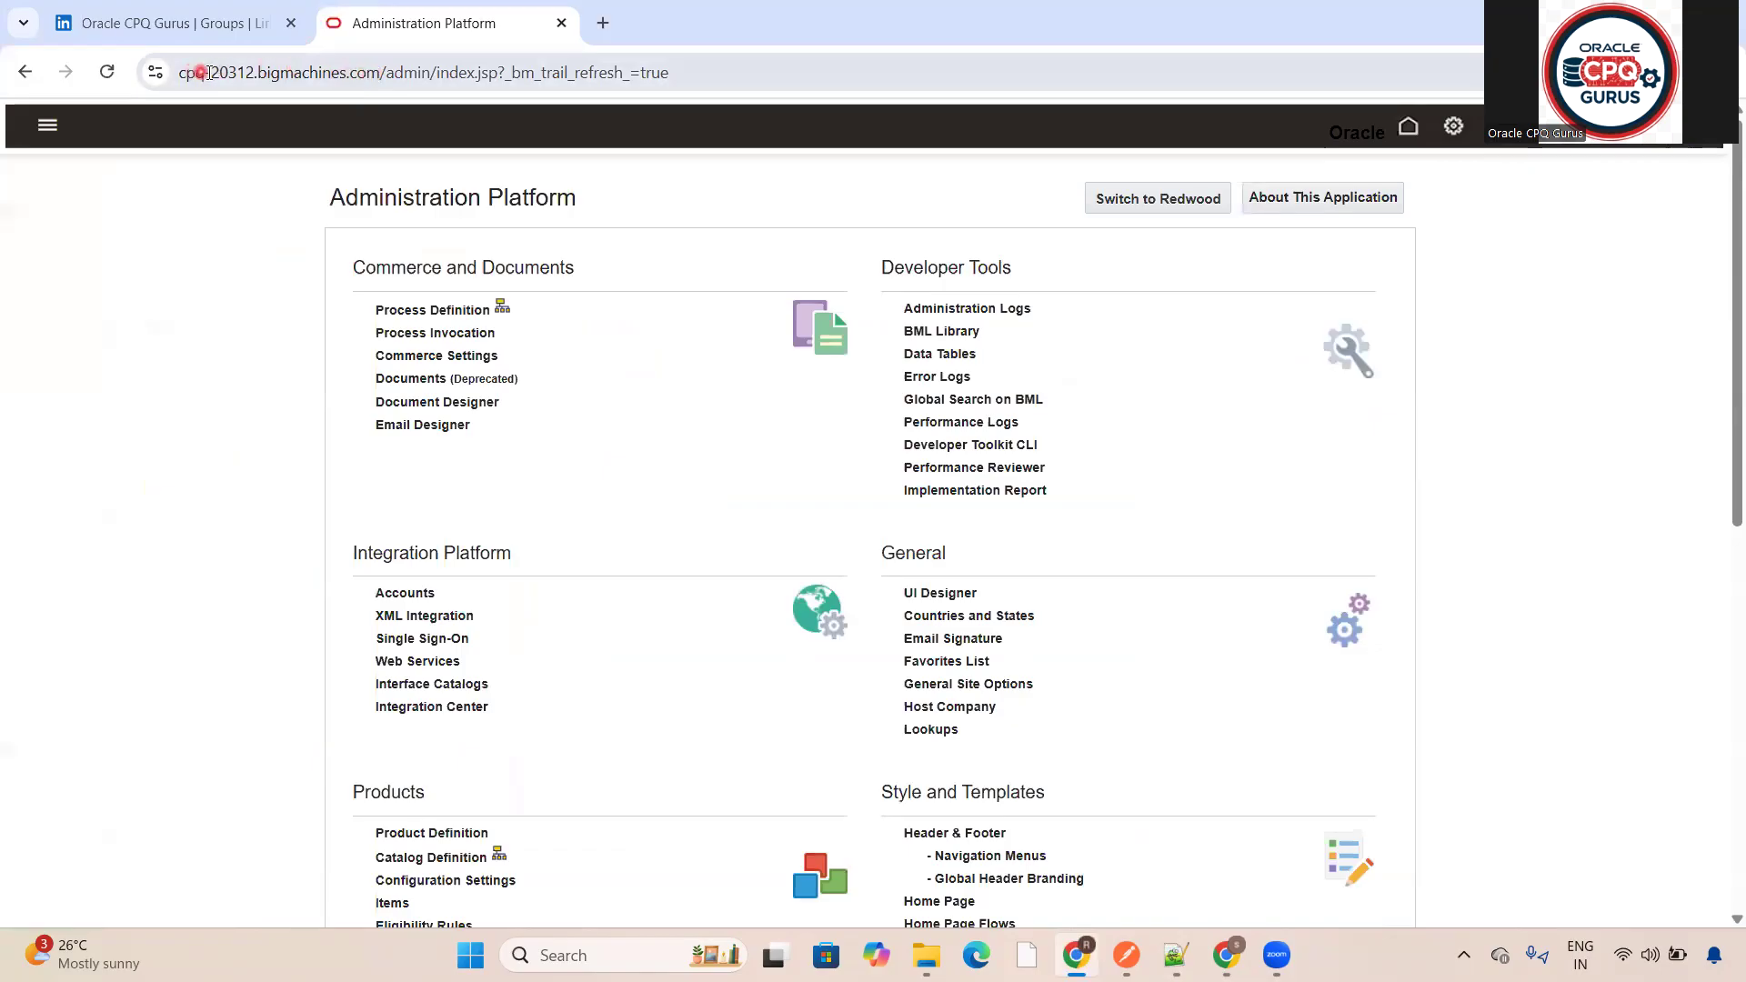
double_click(377, 72)
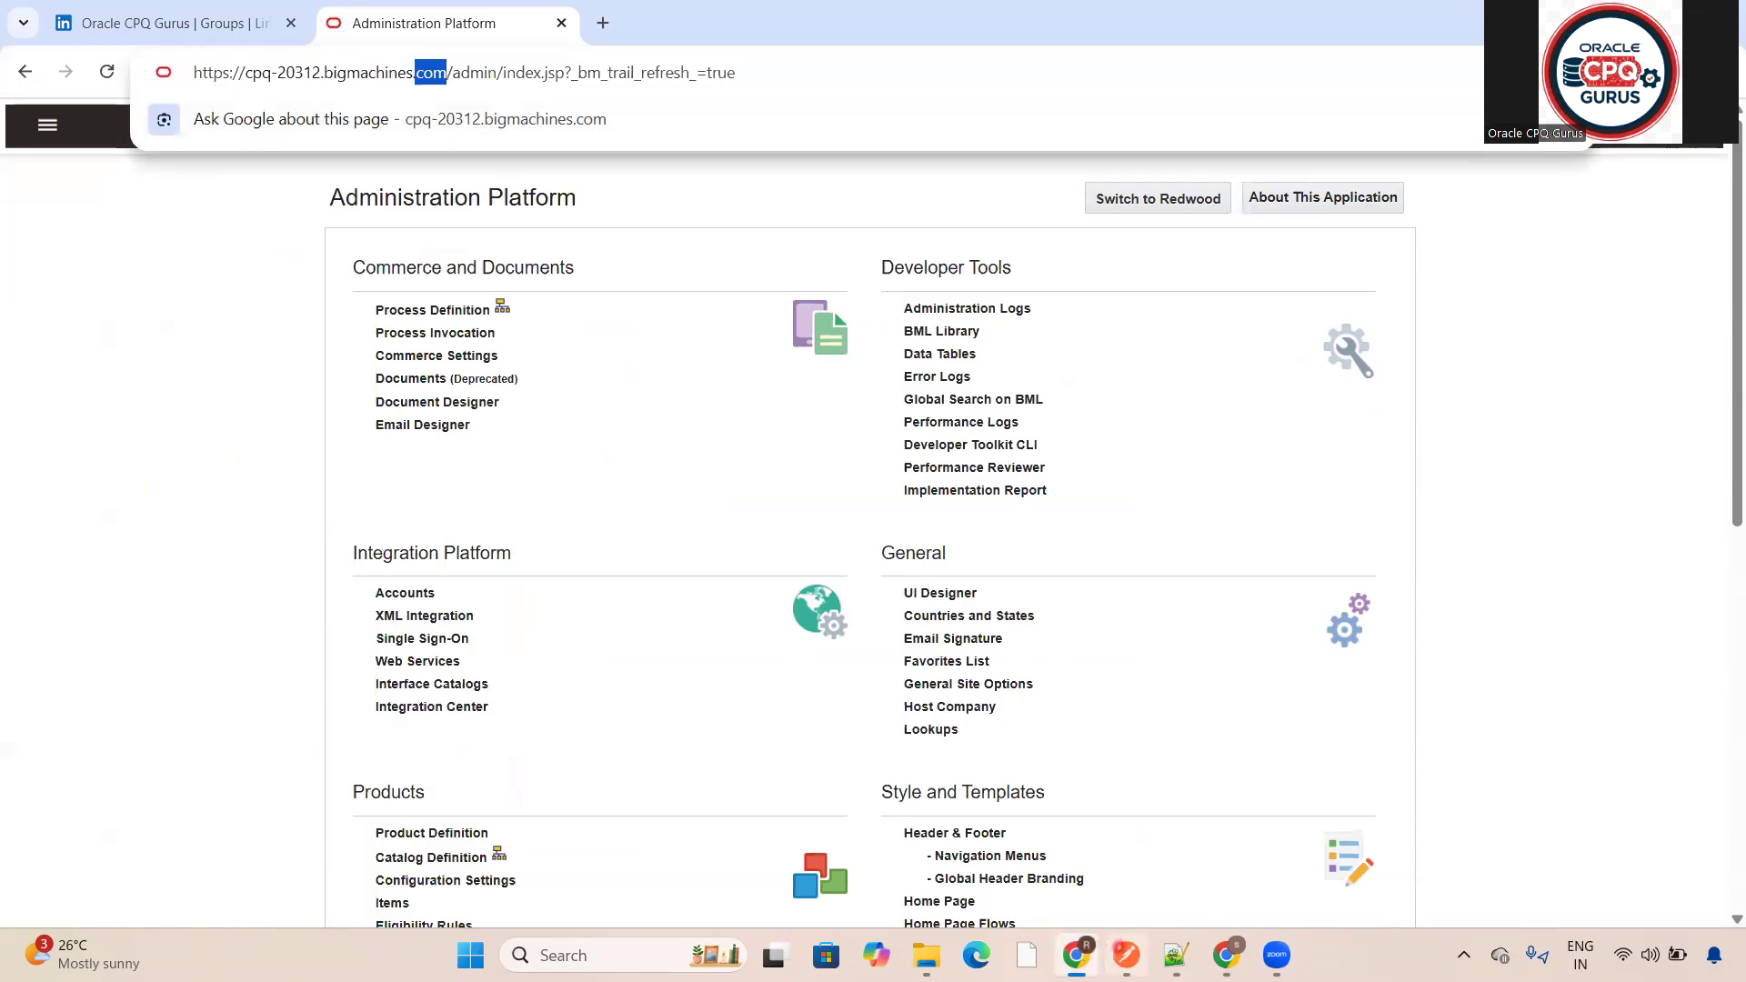
left_click(1126, 955)
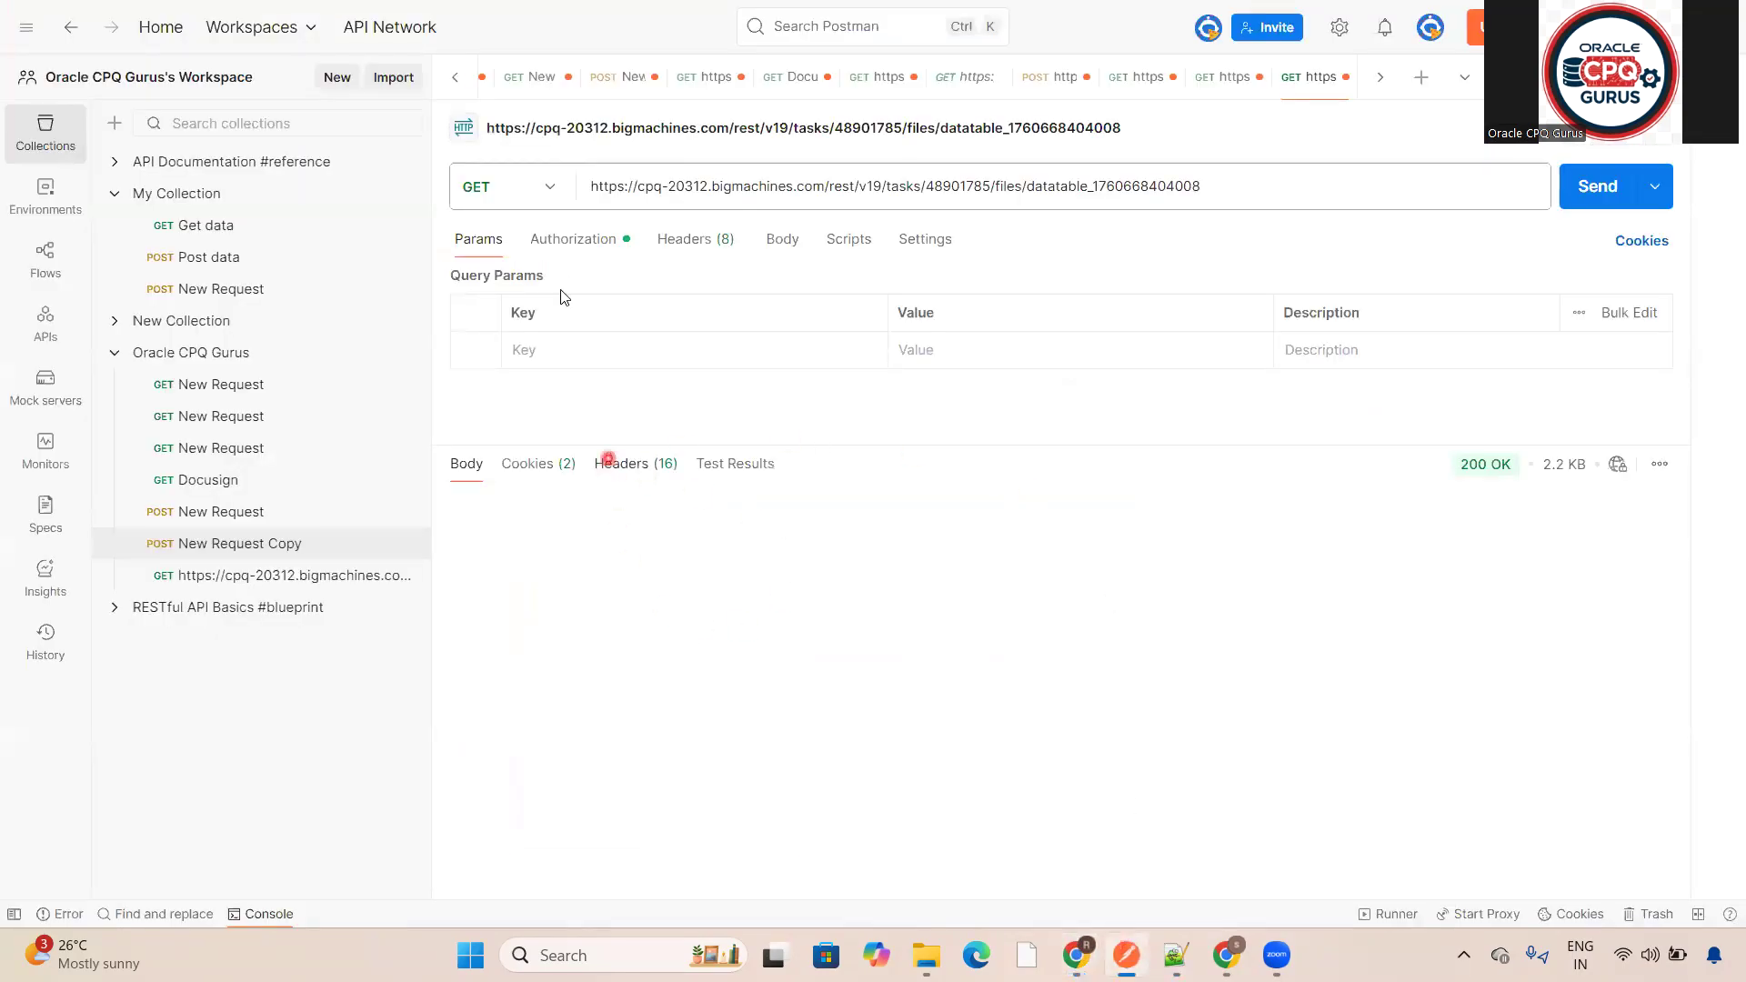
- Open a new untitled request tab in the workspace
left_click(332, 80)
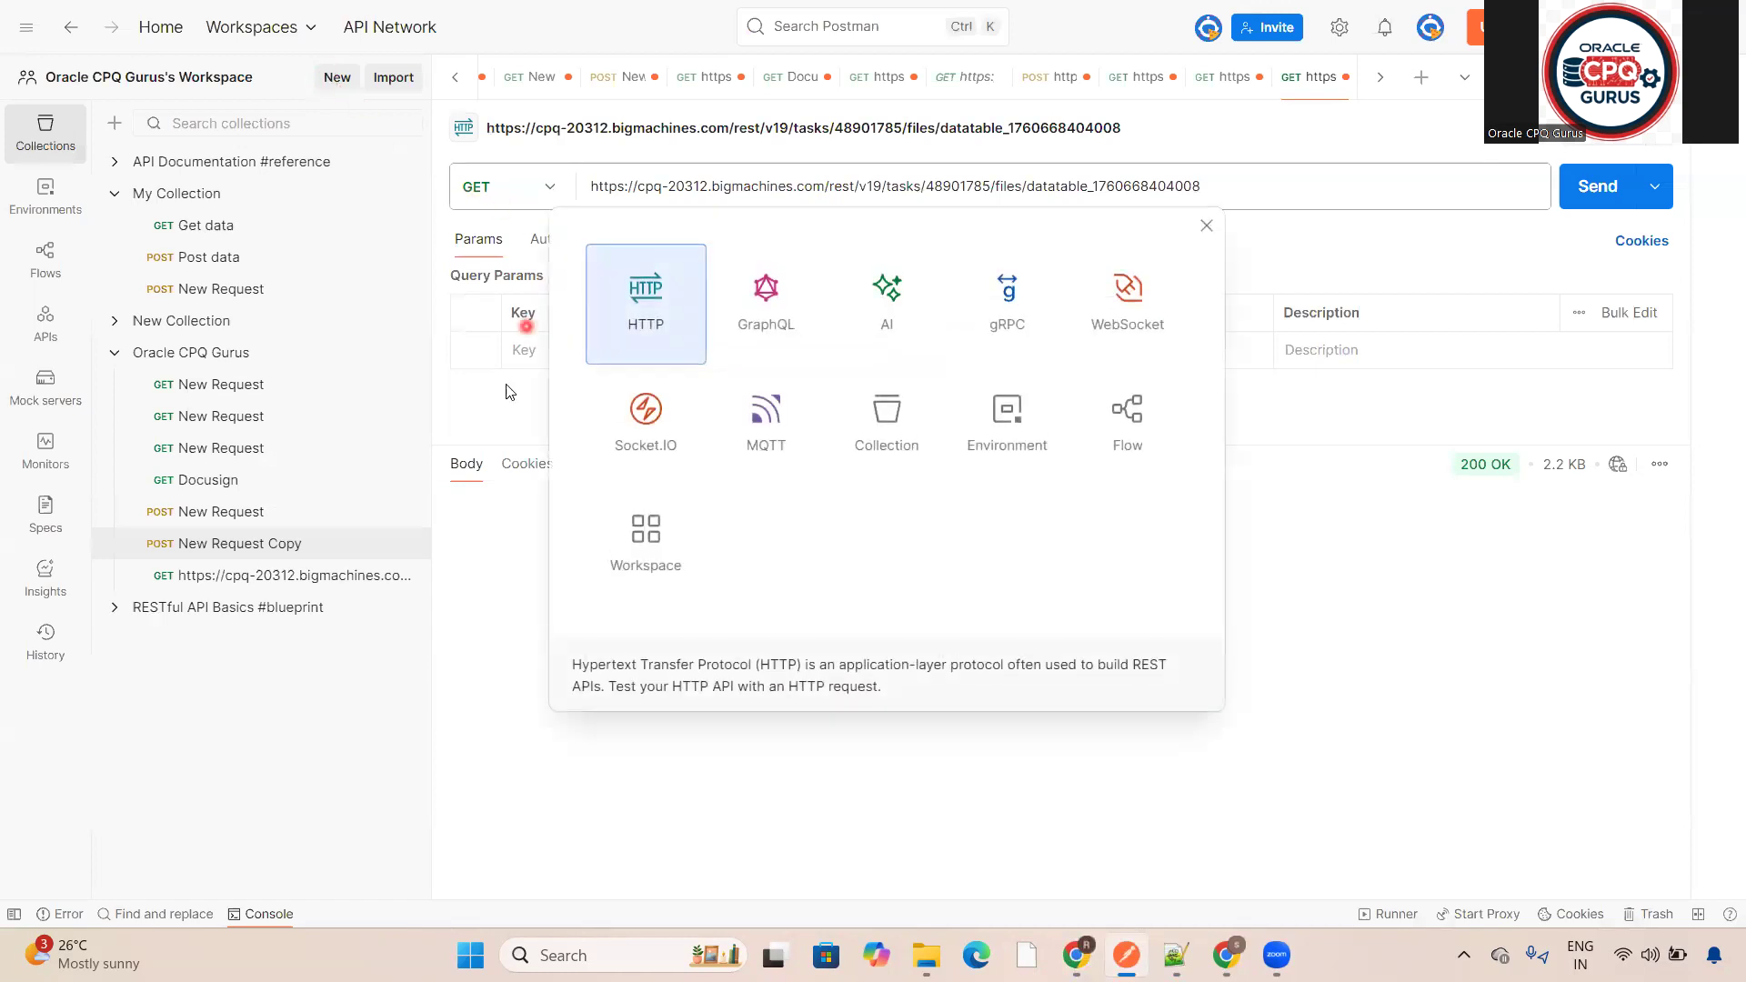
left_click(496, 594)
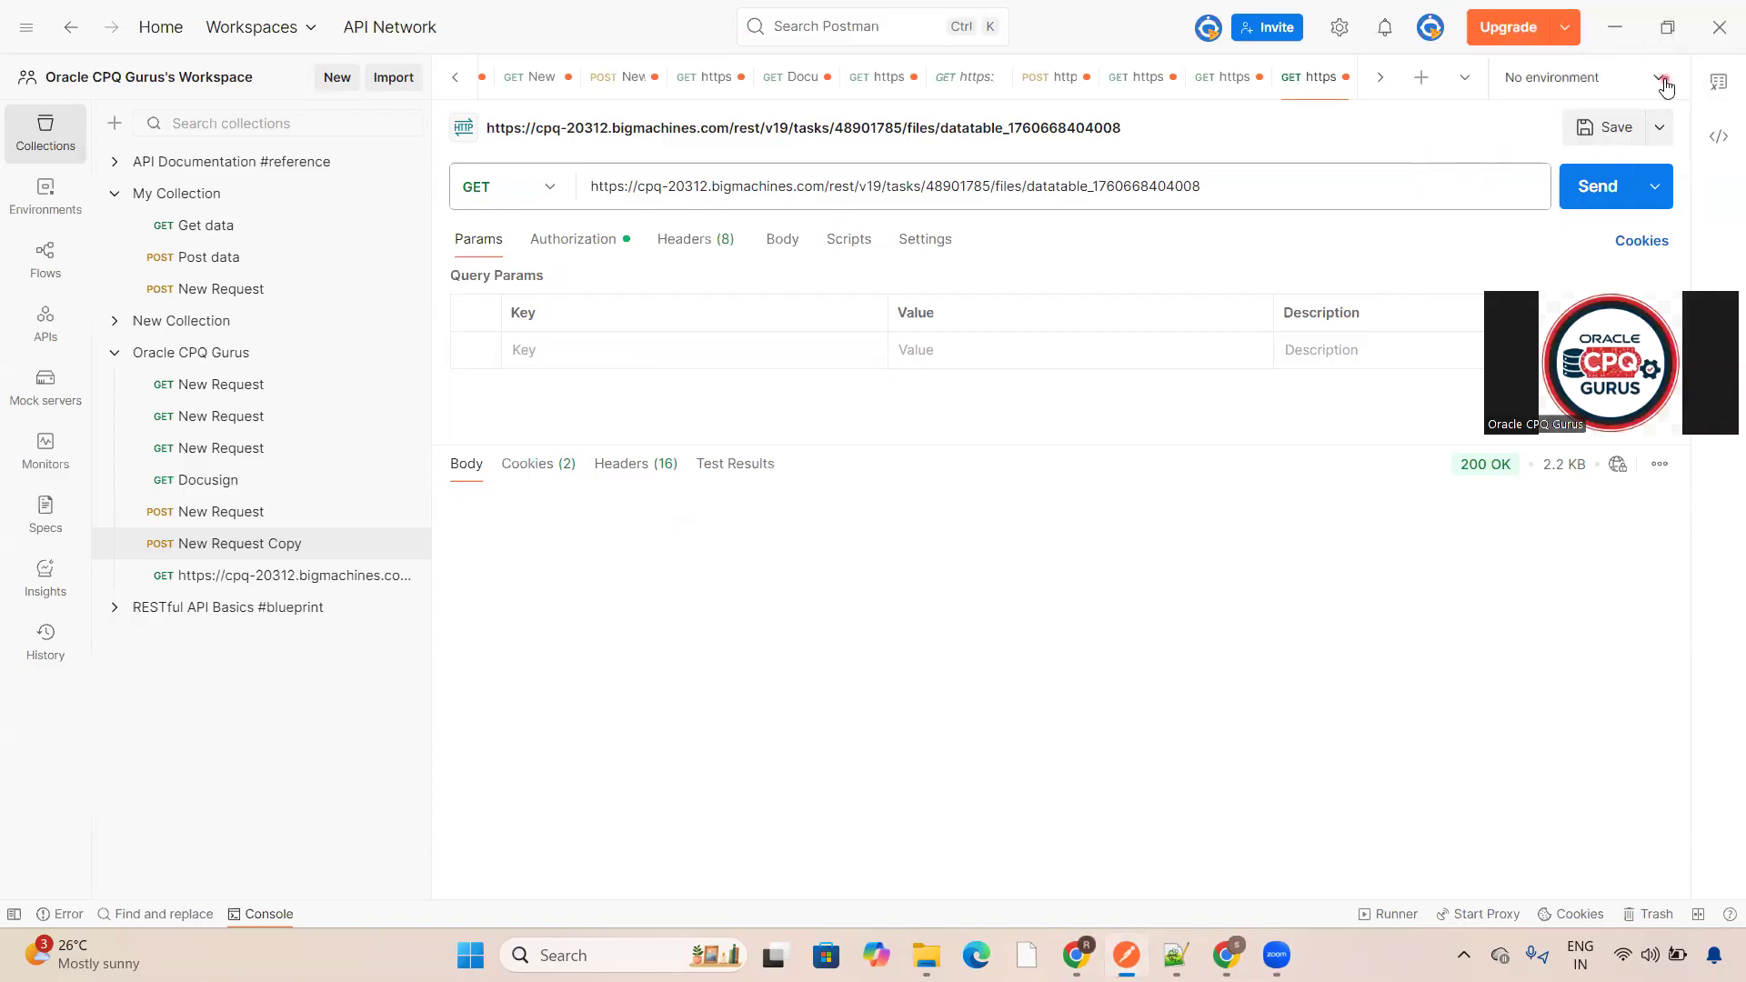
left_click(1609, 80)
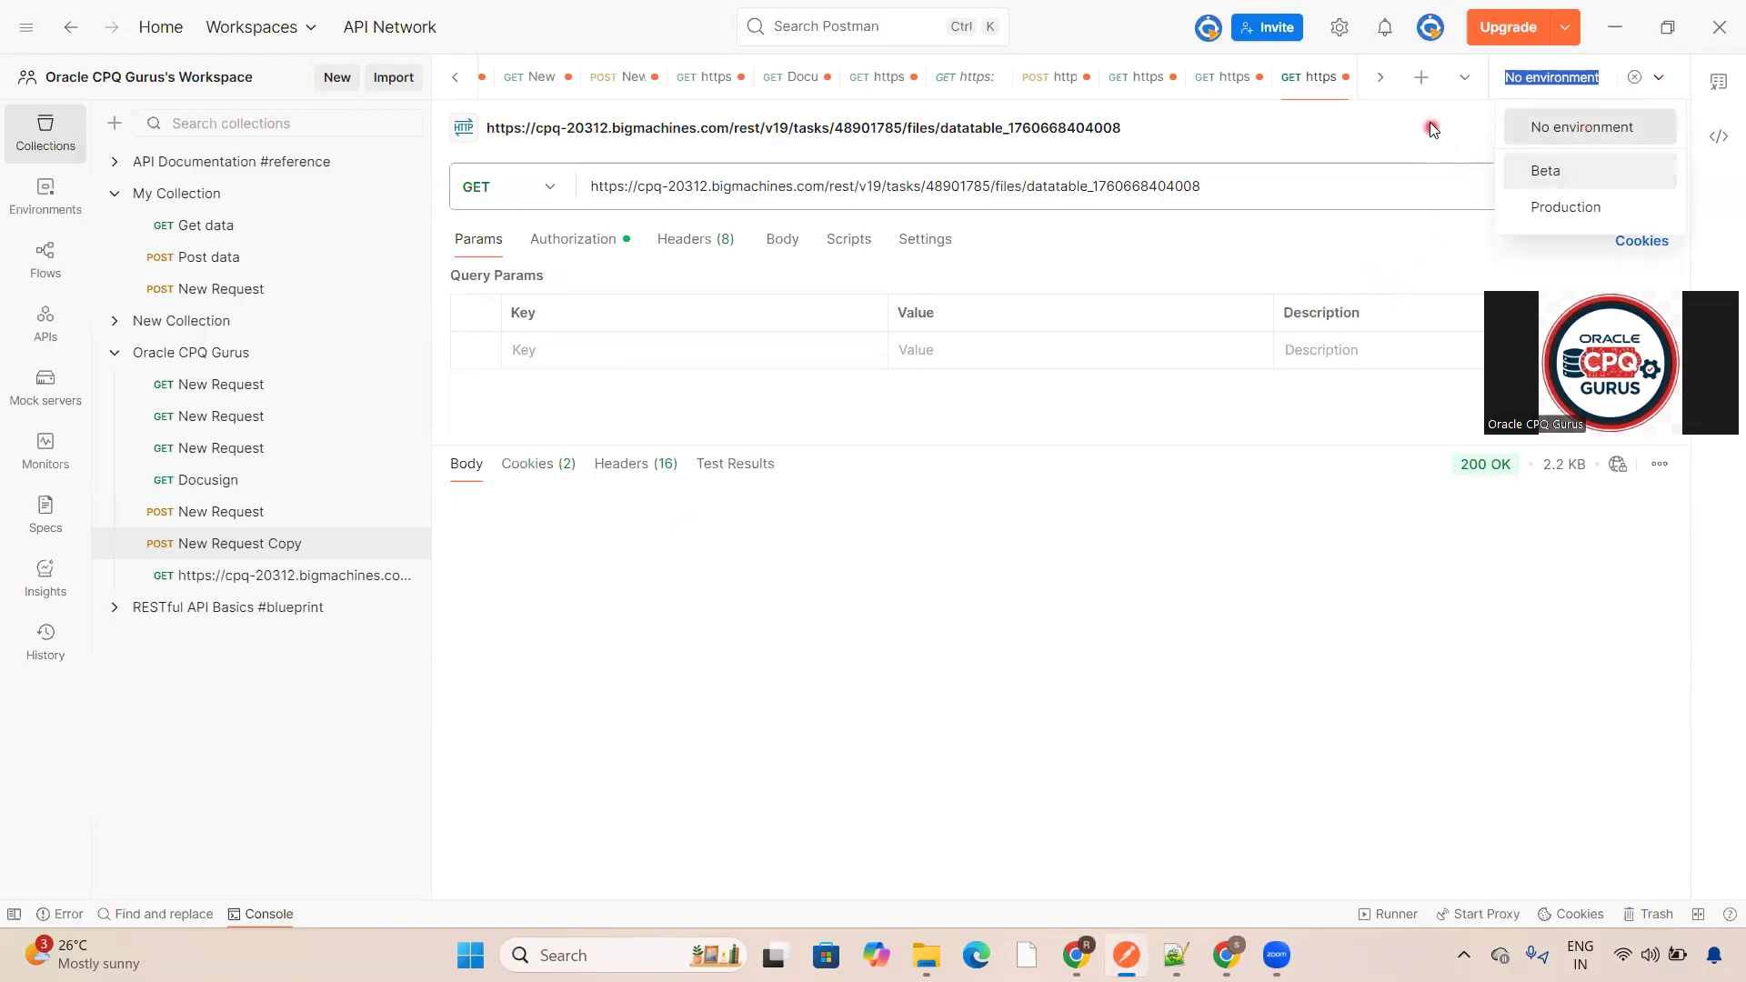
left_click(1423, 80)
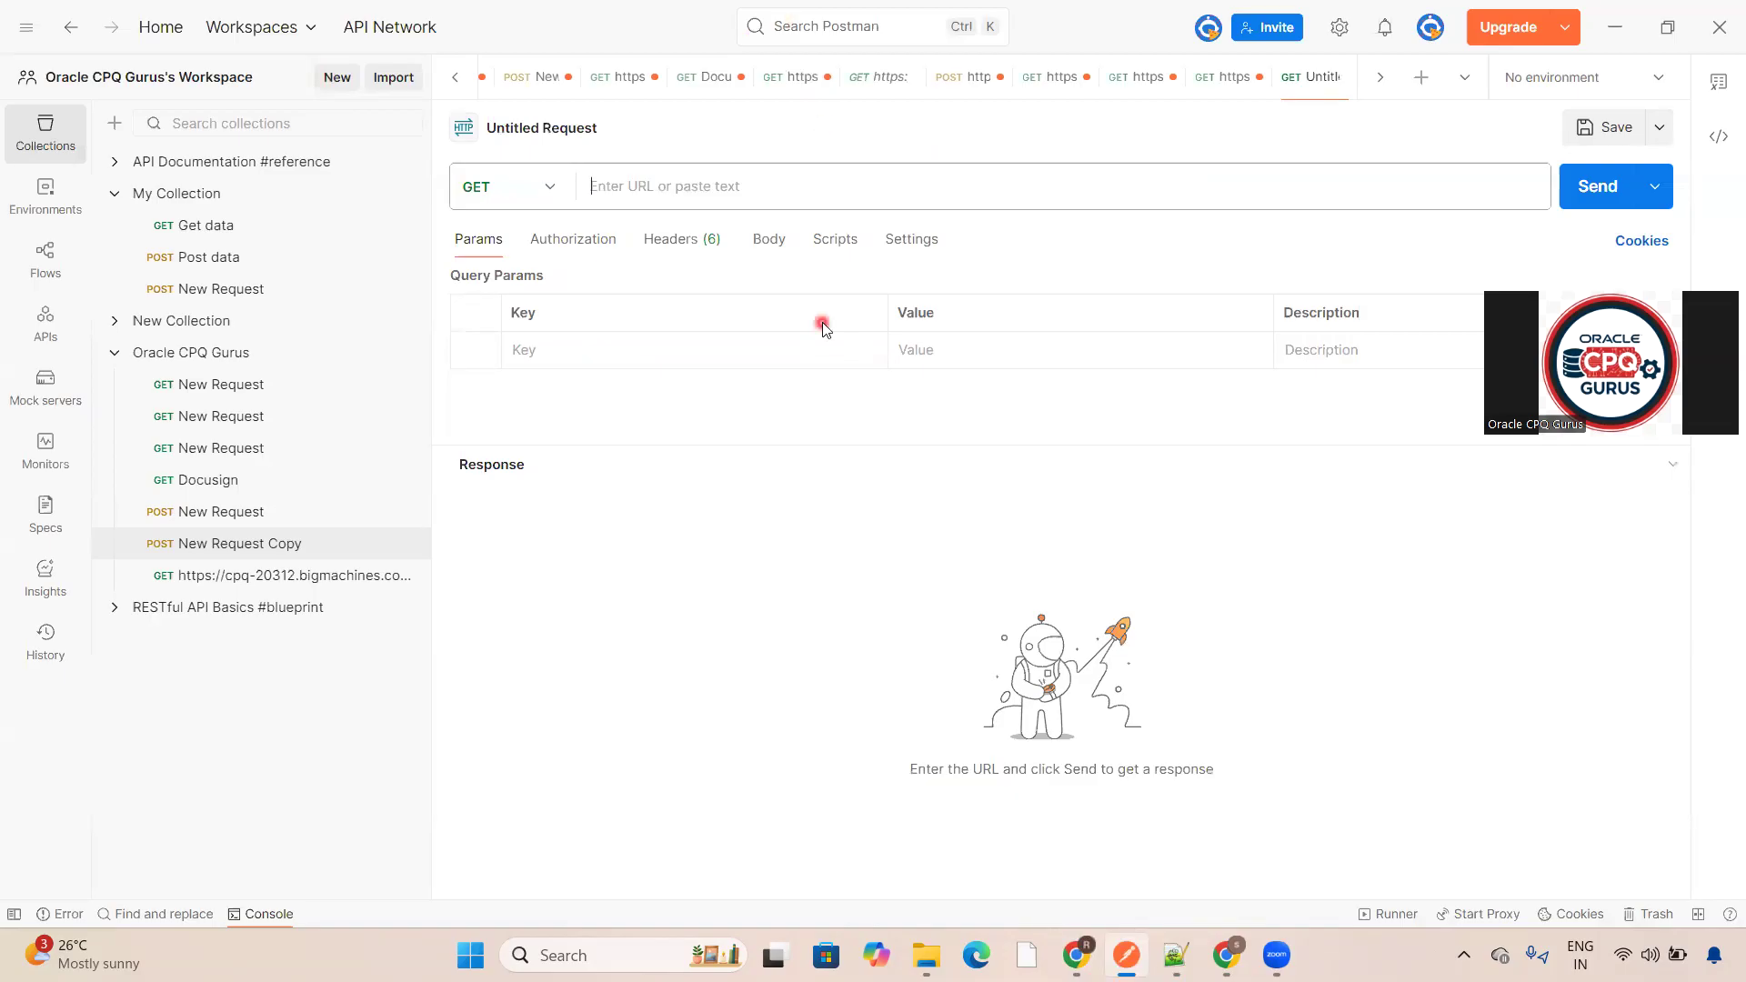
left_click(1231, 823)
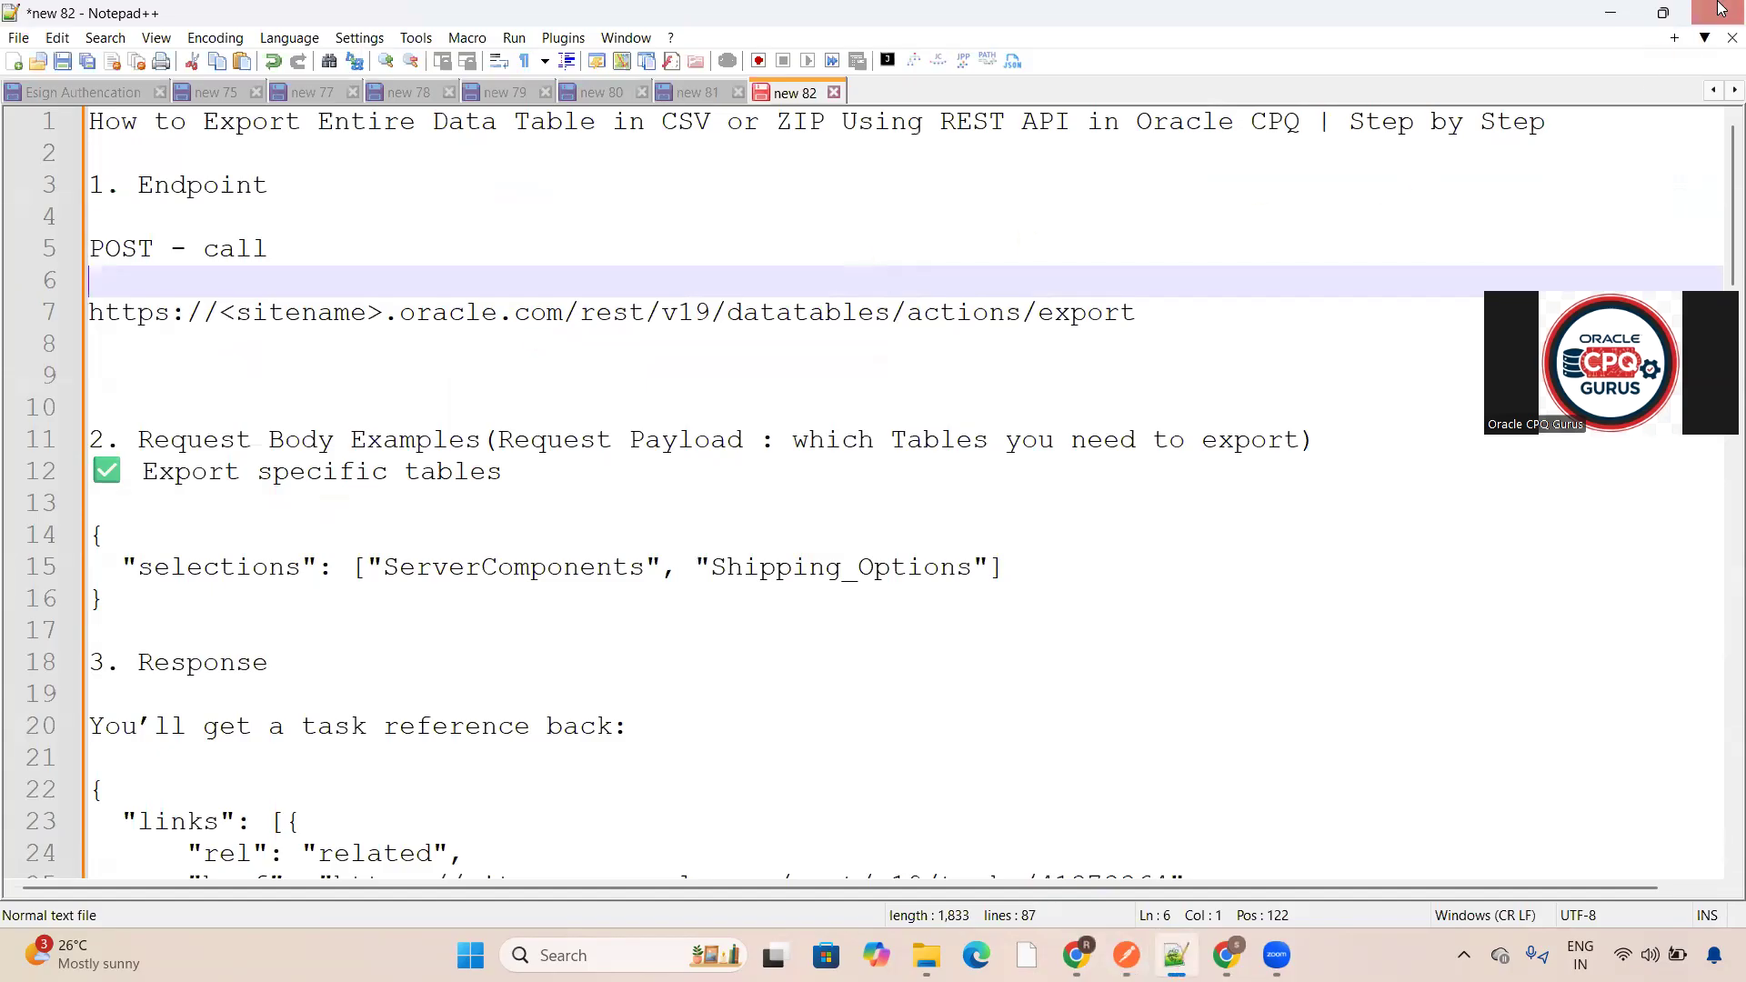
left_click(1612, 12)
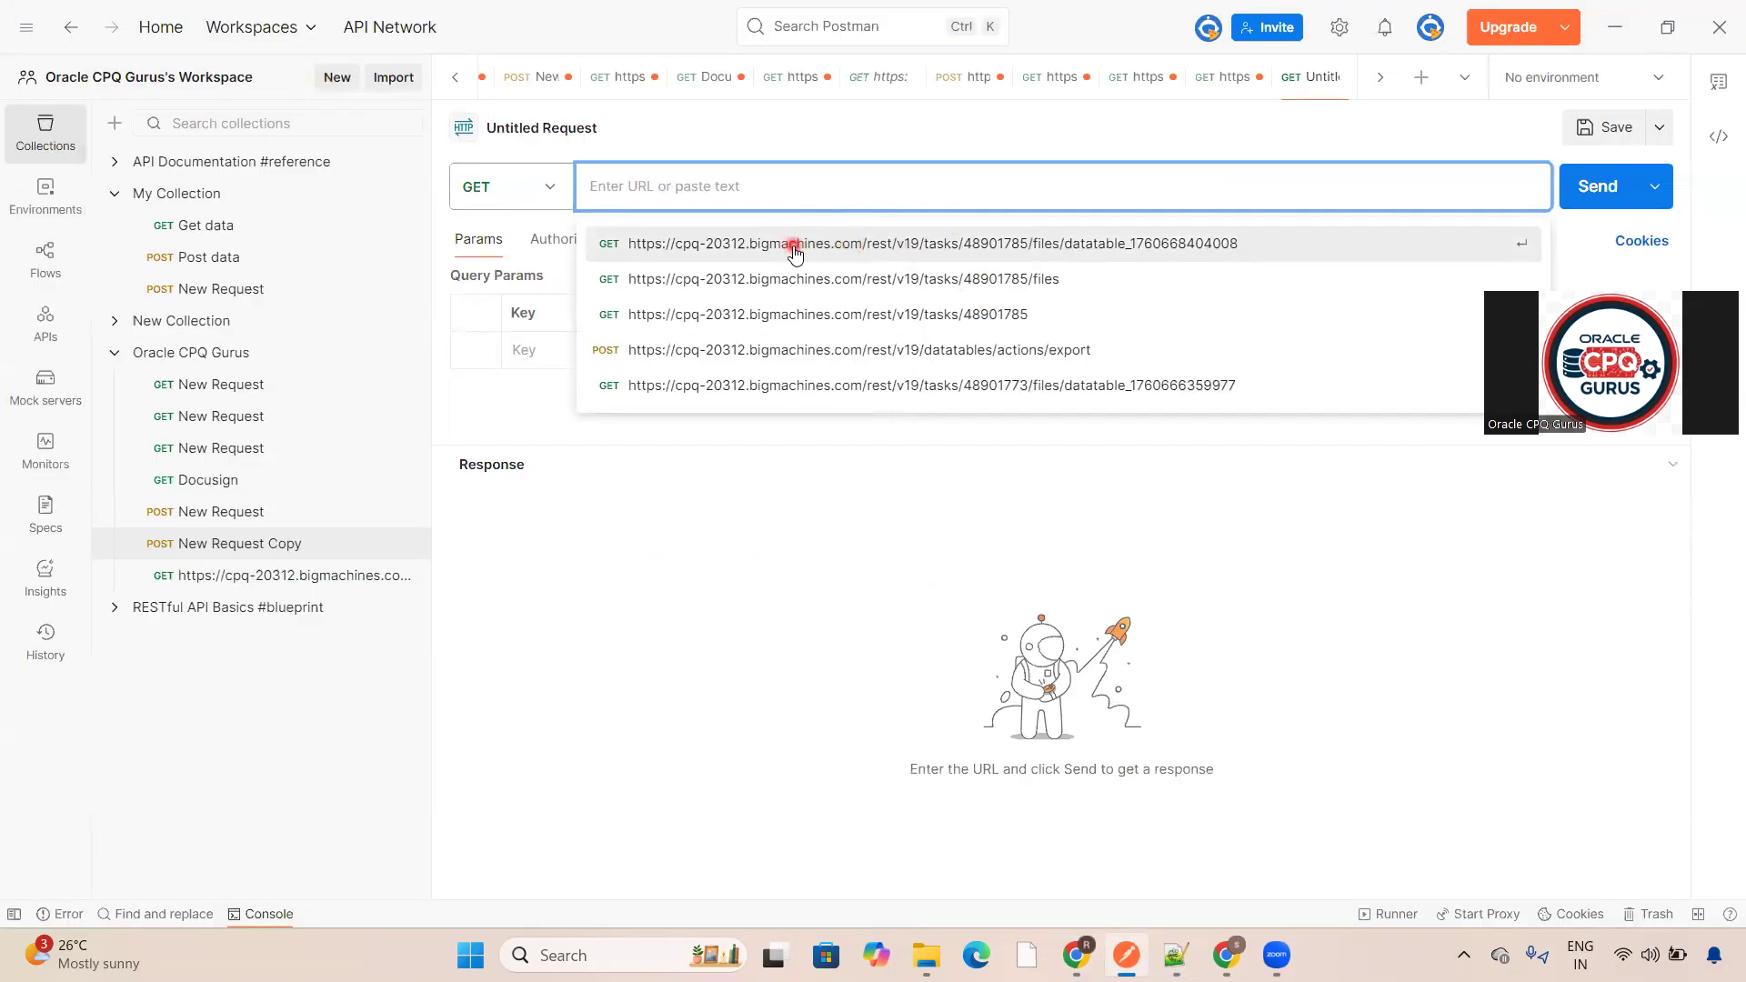
left_click(794, 350)
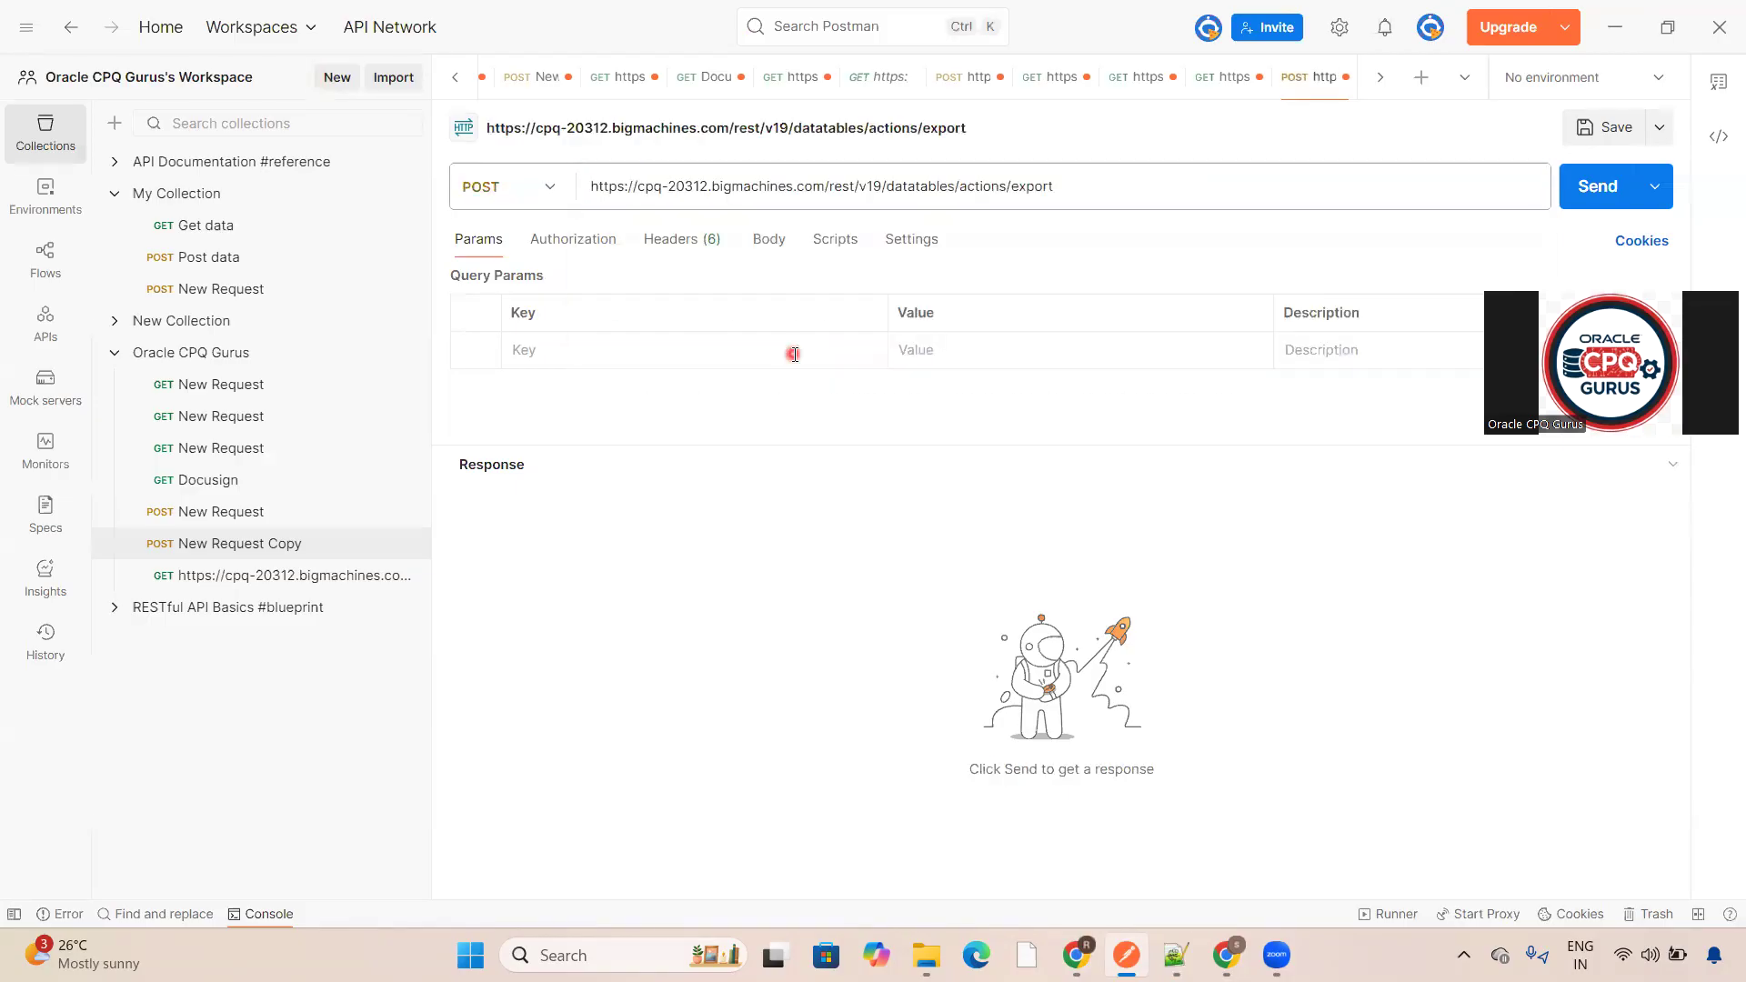
left_click(1092, 185)
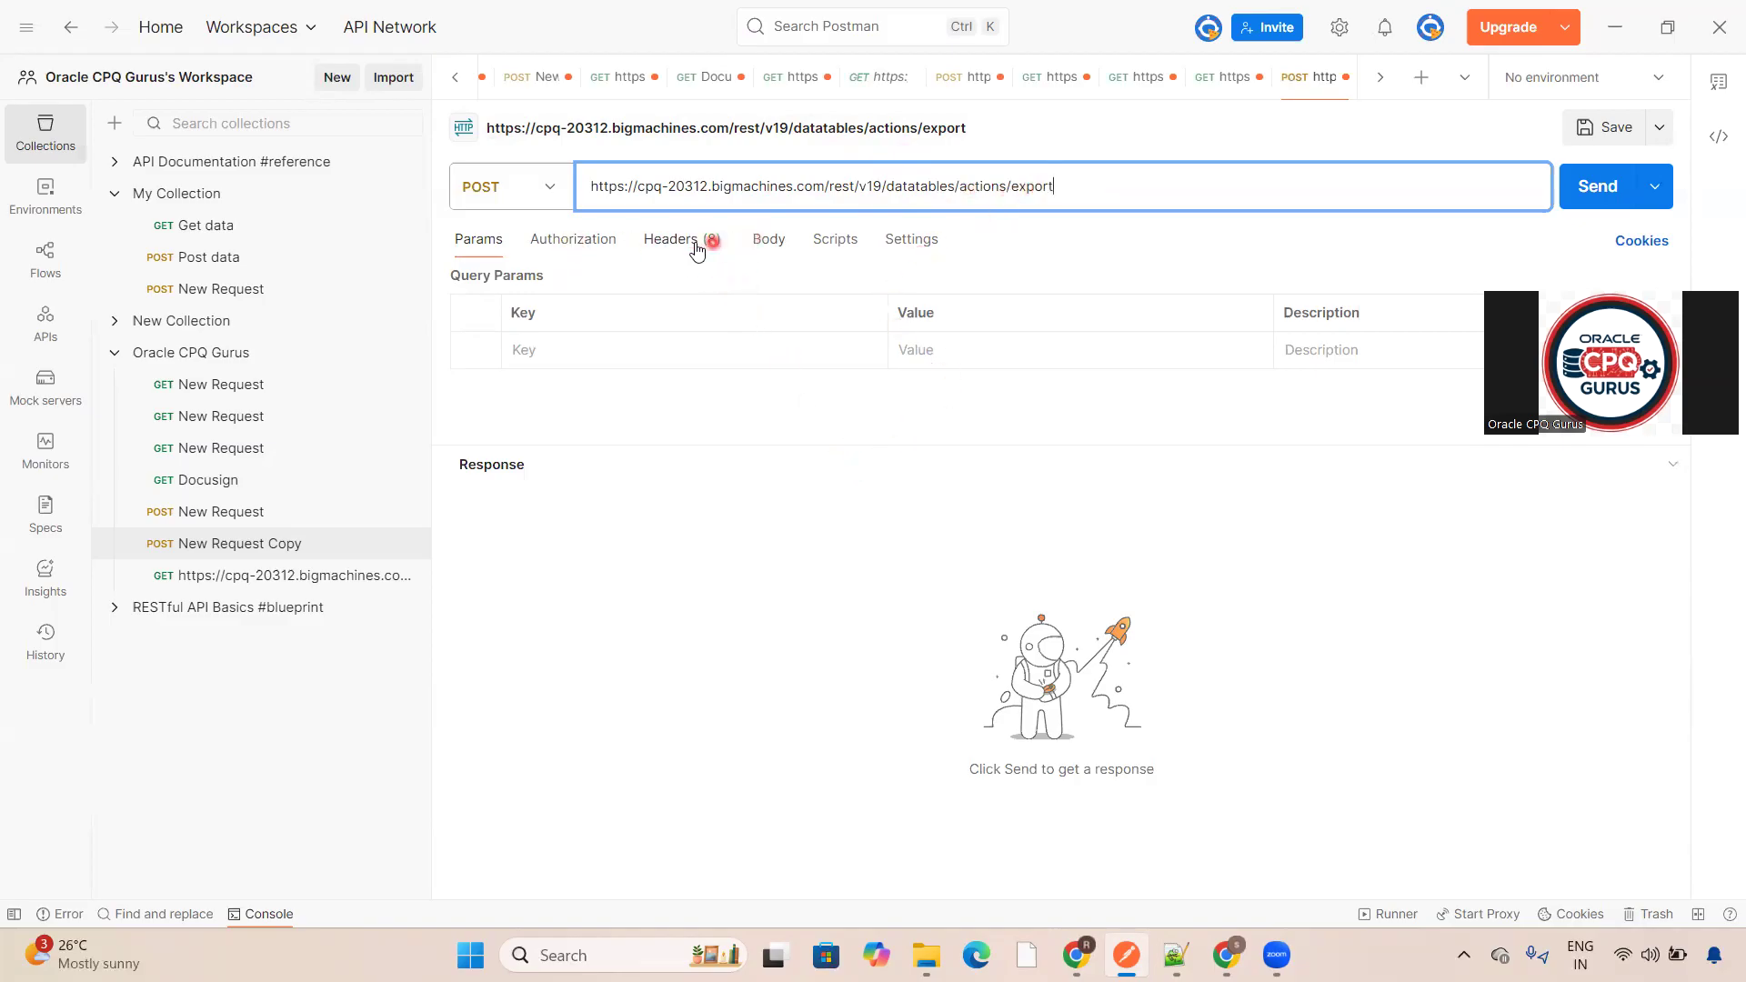
- Set the request authorization type to Basic Auth using the stored CPQ admin credentials
left_click(598, 248)
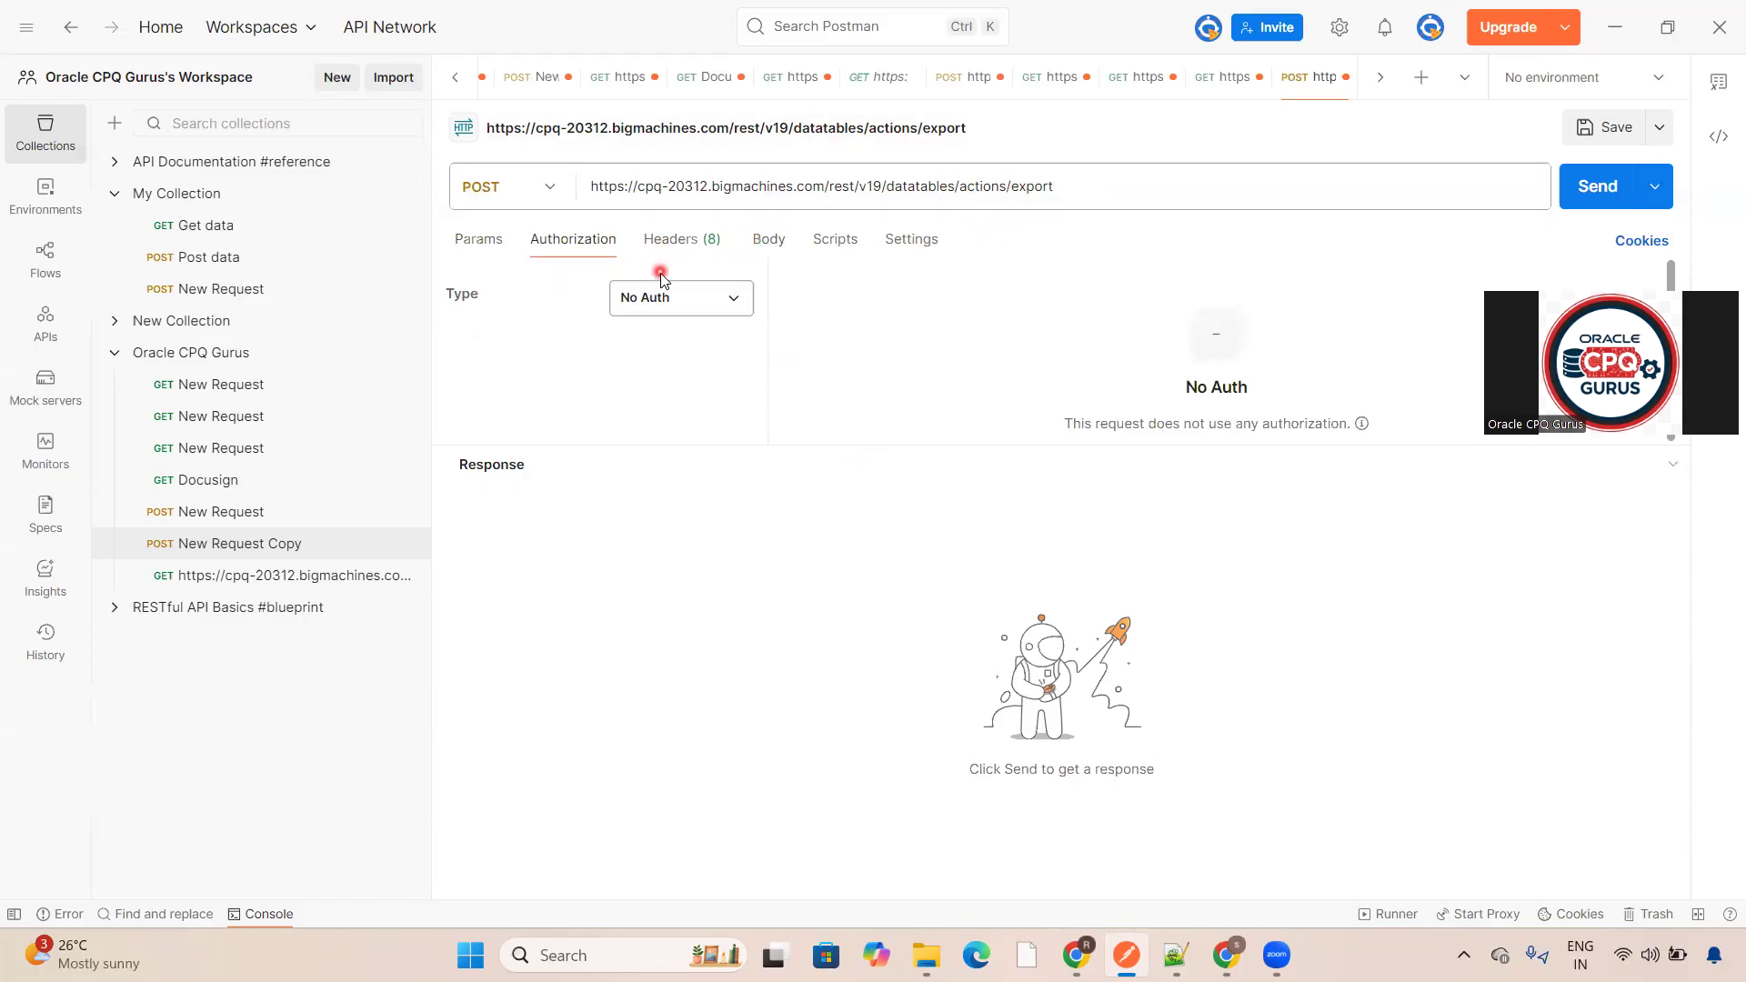
left_click(658, 305)
left_click(666, 378)
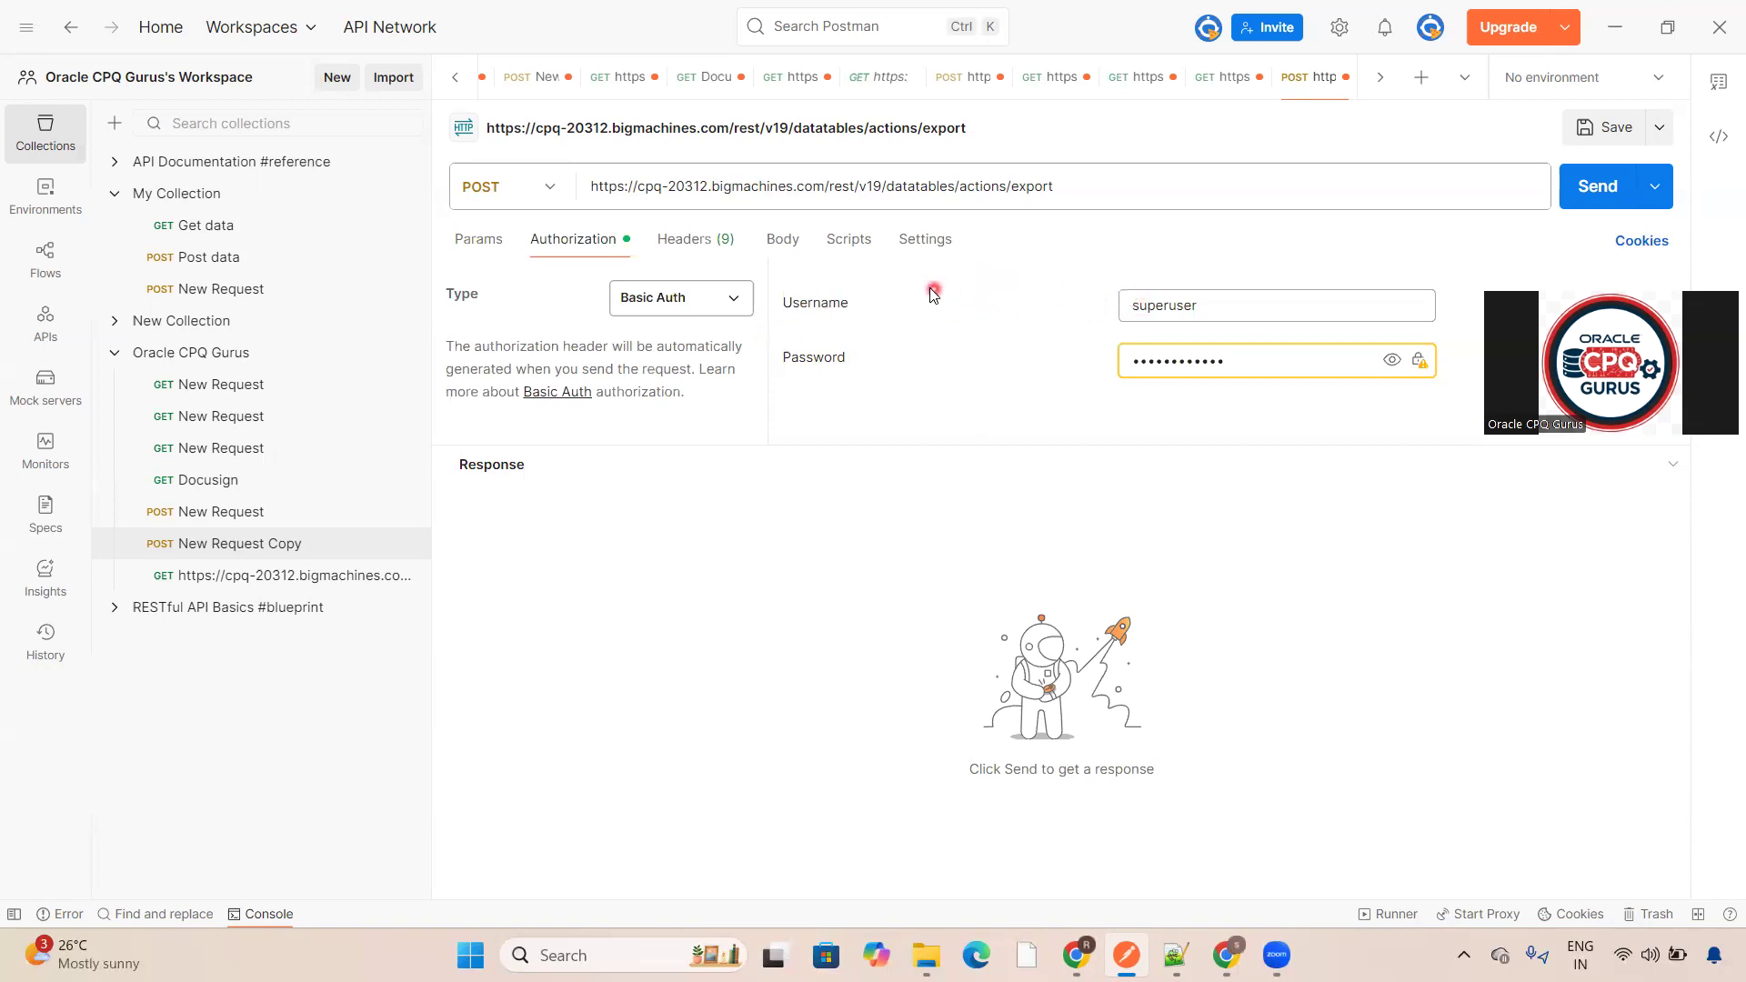
left_click(482, 240)
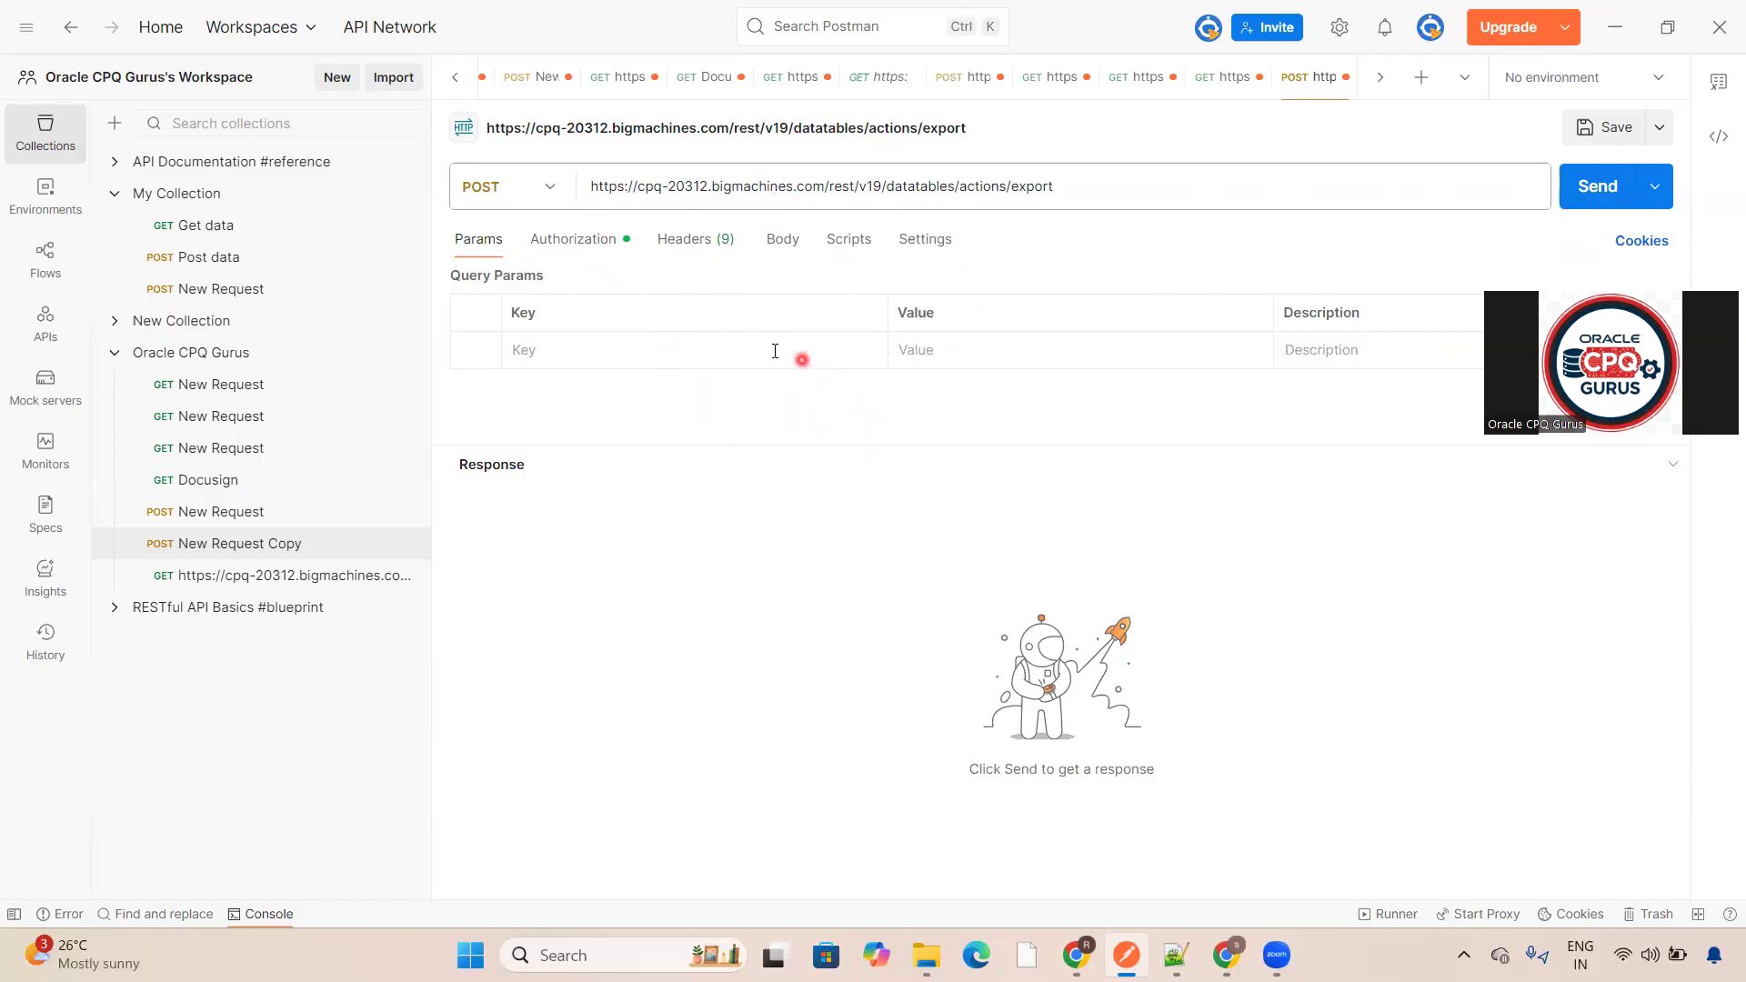
- Set the request body format to raw JSON
left_click(793, 262)
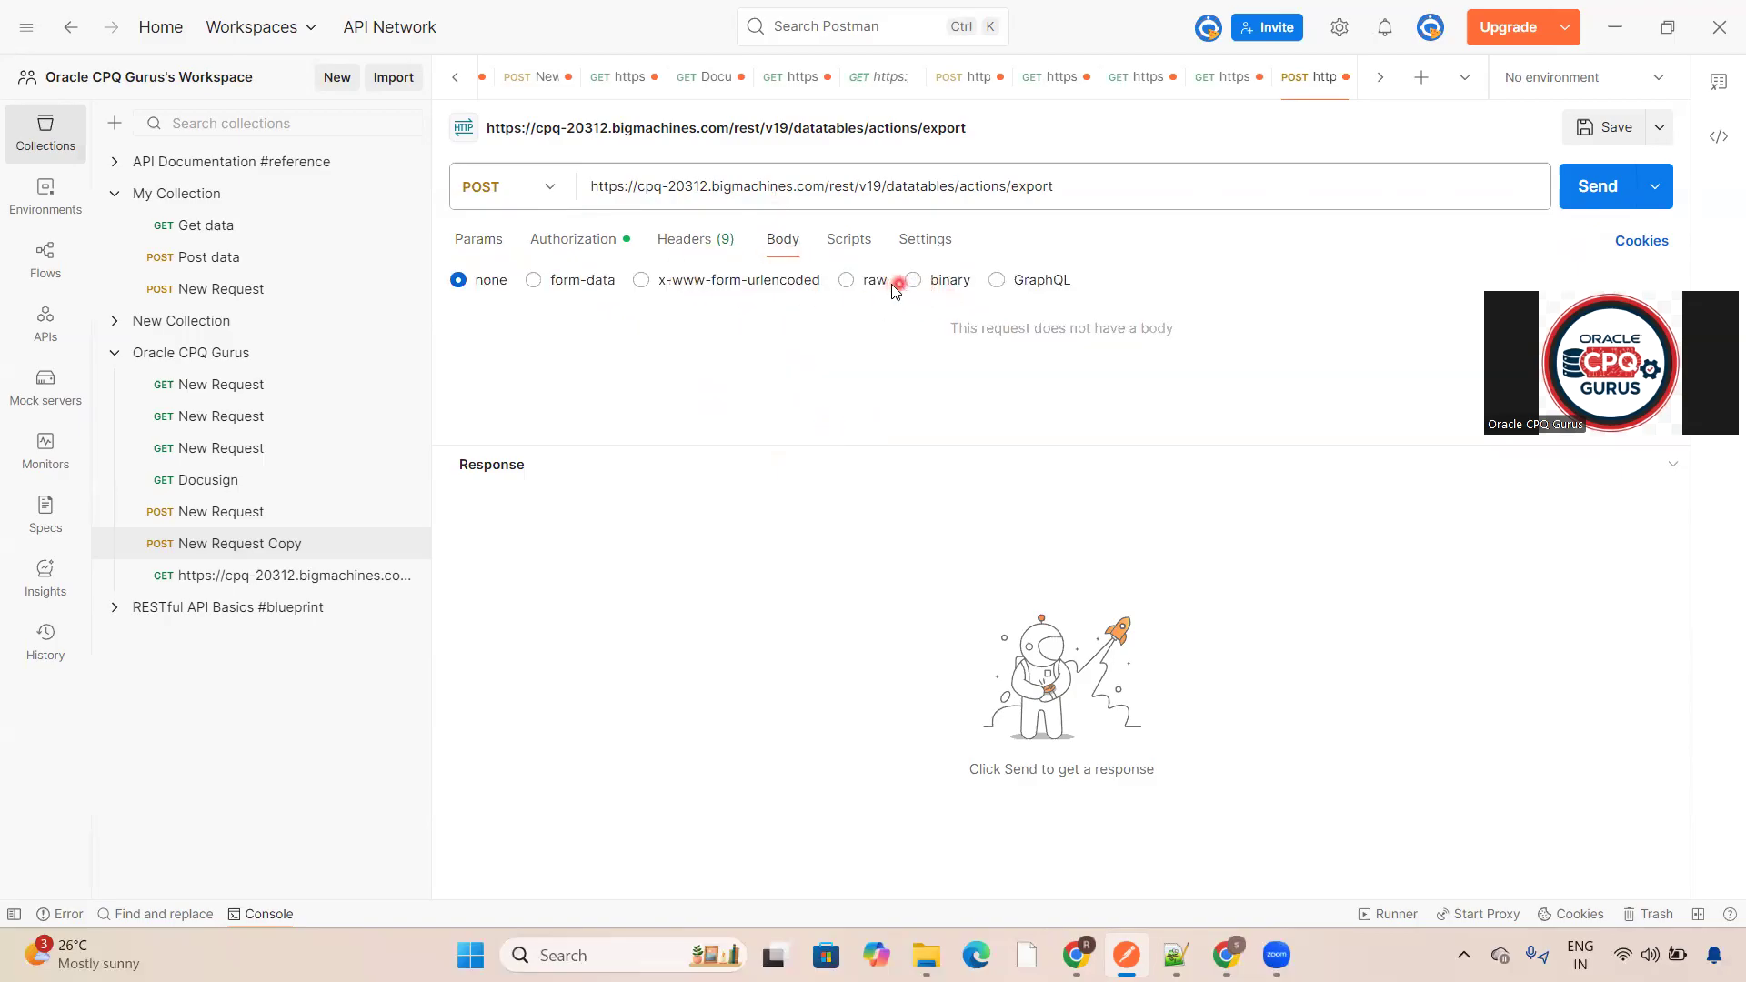
left_click(846, 282)
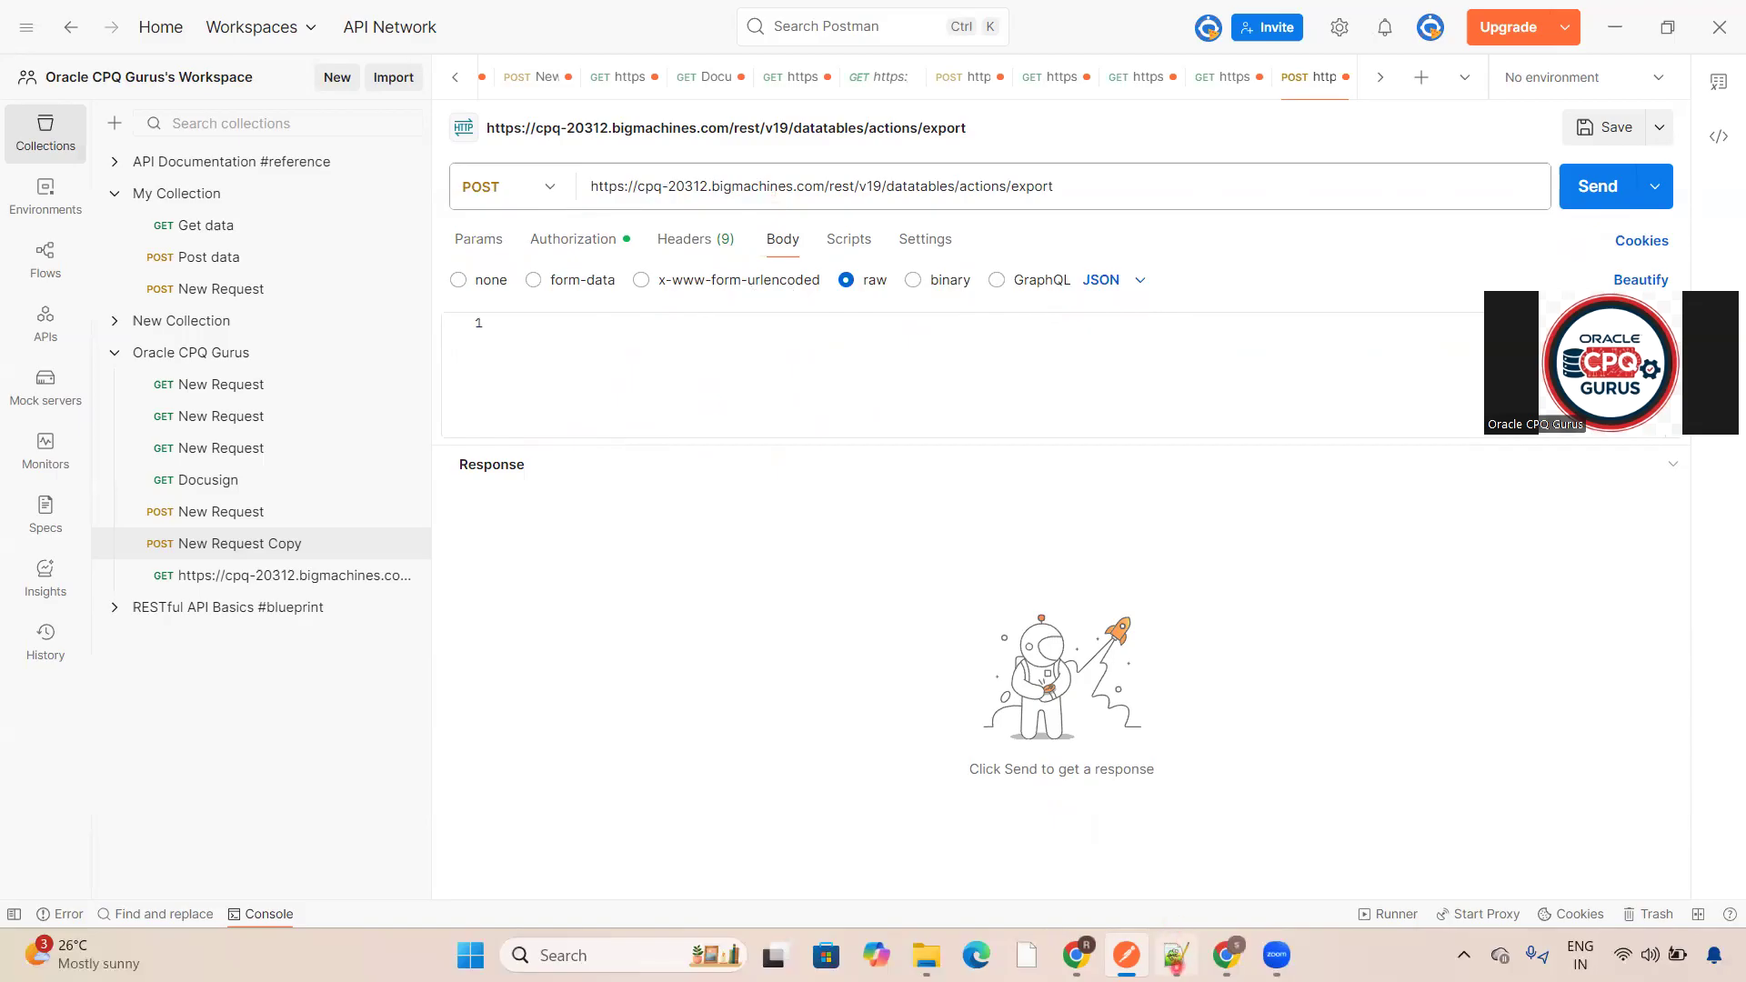
- Copy the selections JSON block from the notes and paste it into the request body
left_click(1176, 955)
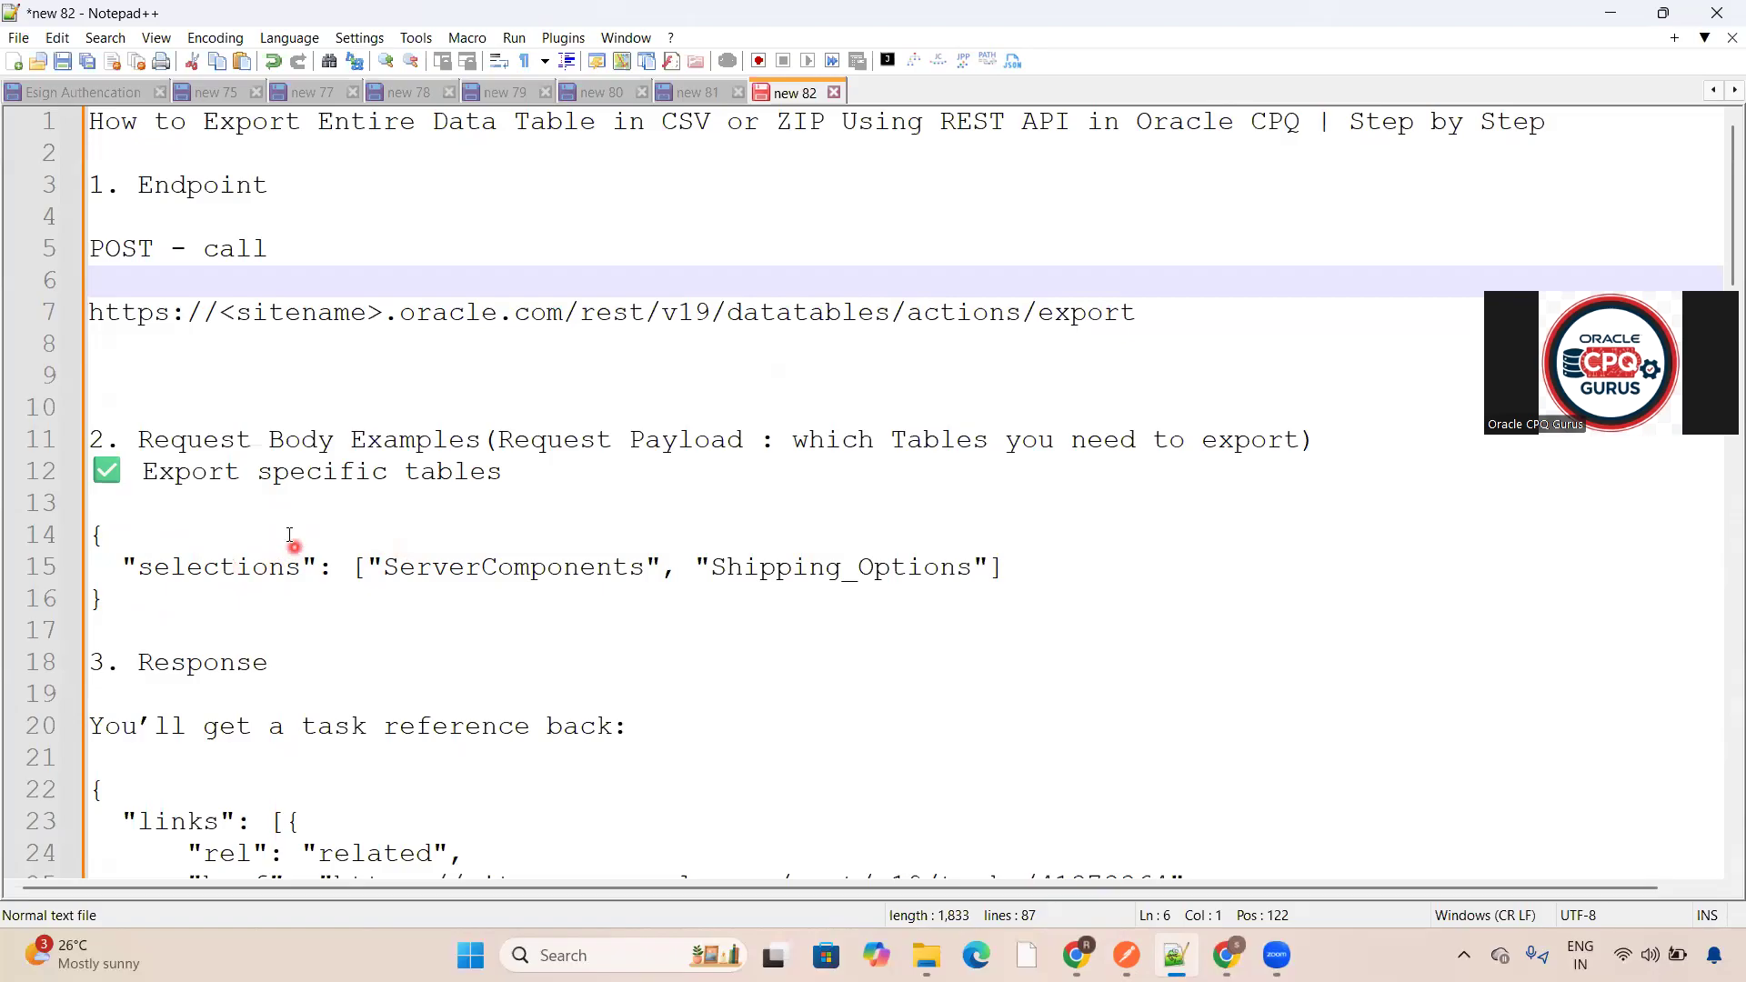
left_click(155, 617)
key("Up")
key("shift+Down")
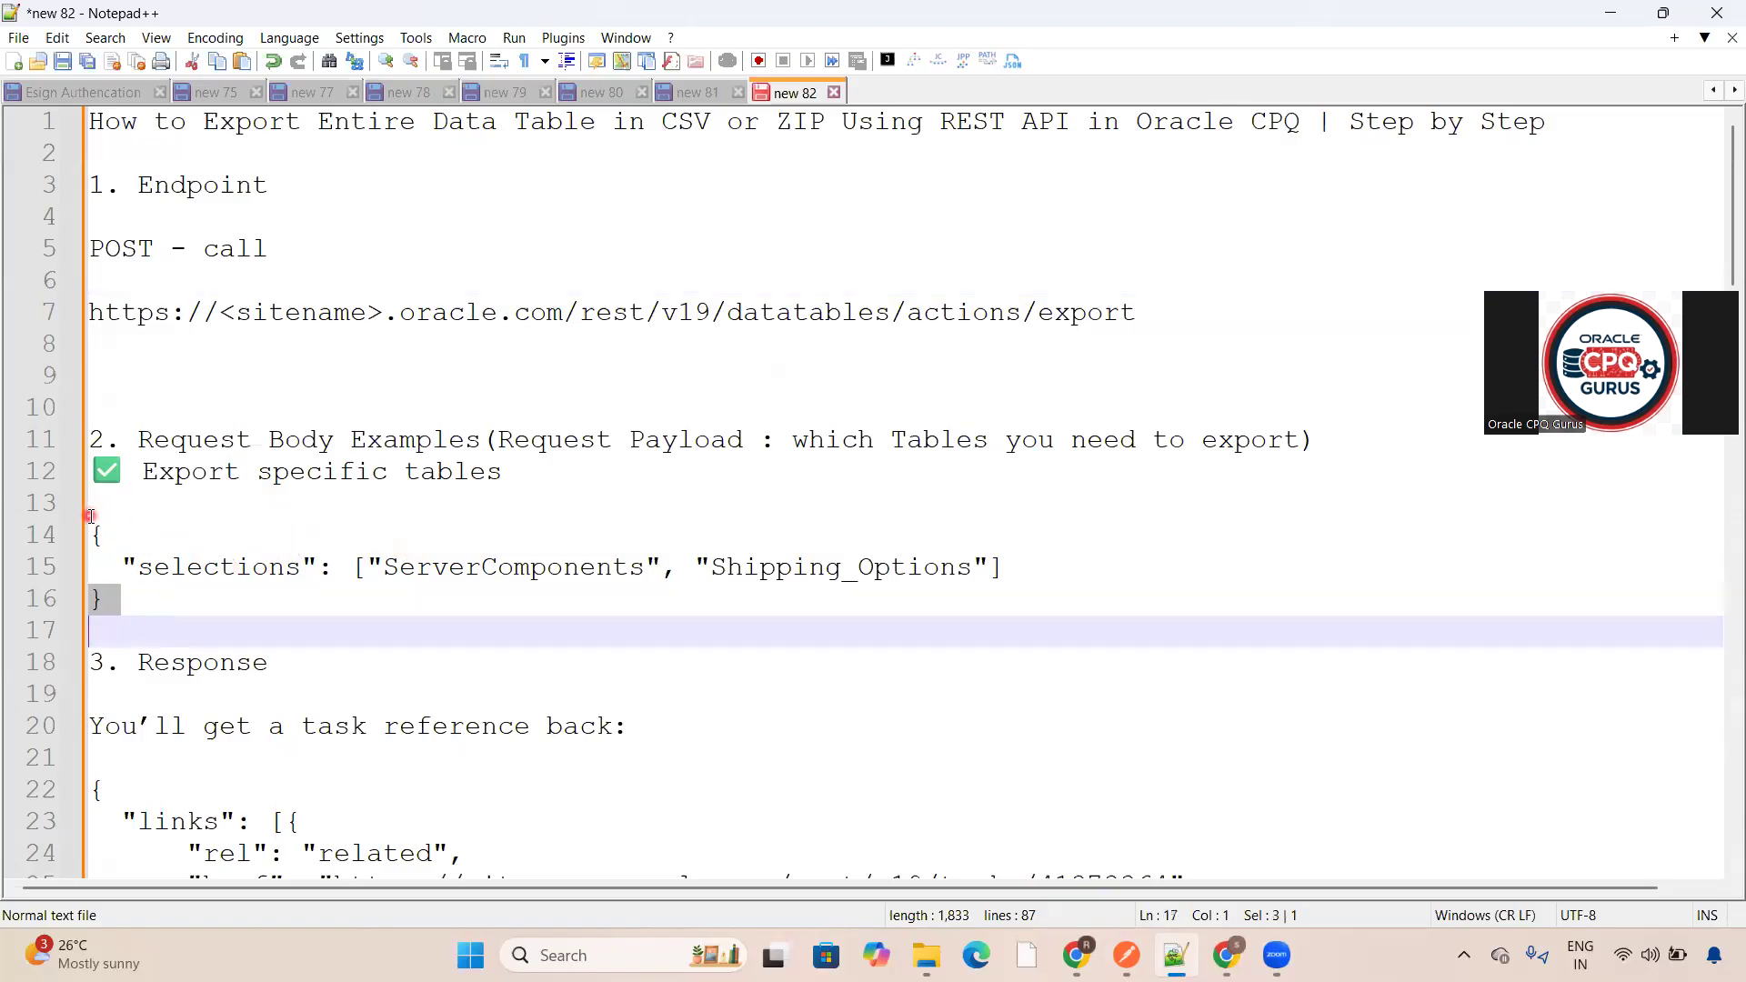
left_click_drag(97, 521, 158, 605)
key("ctrl+c")
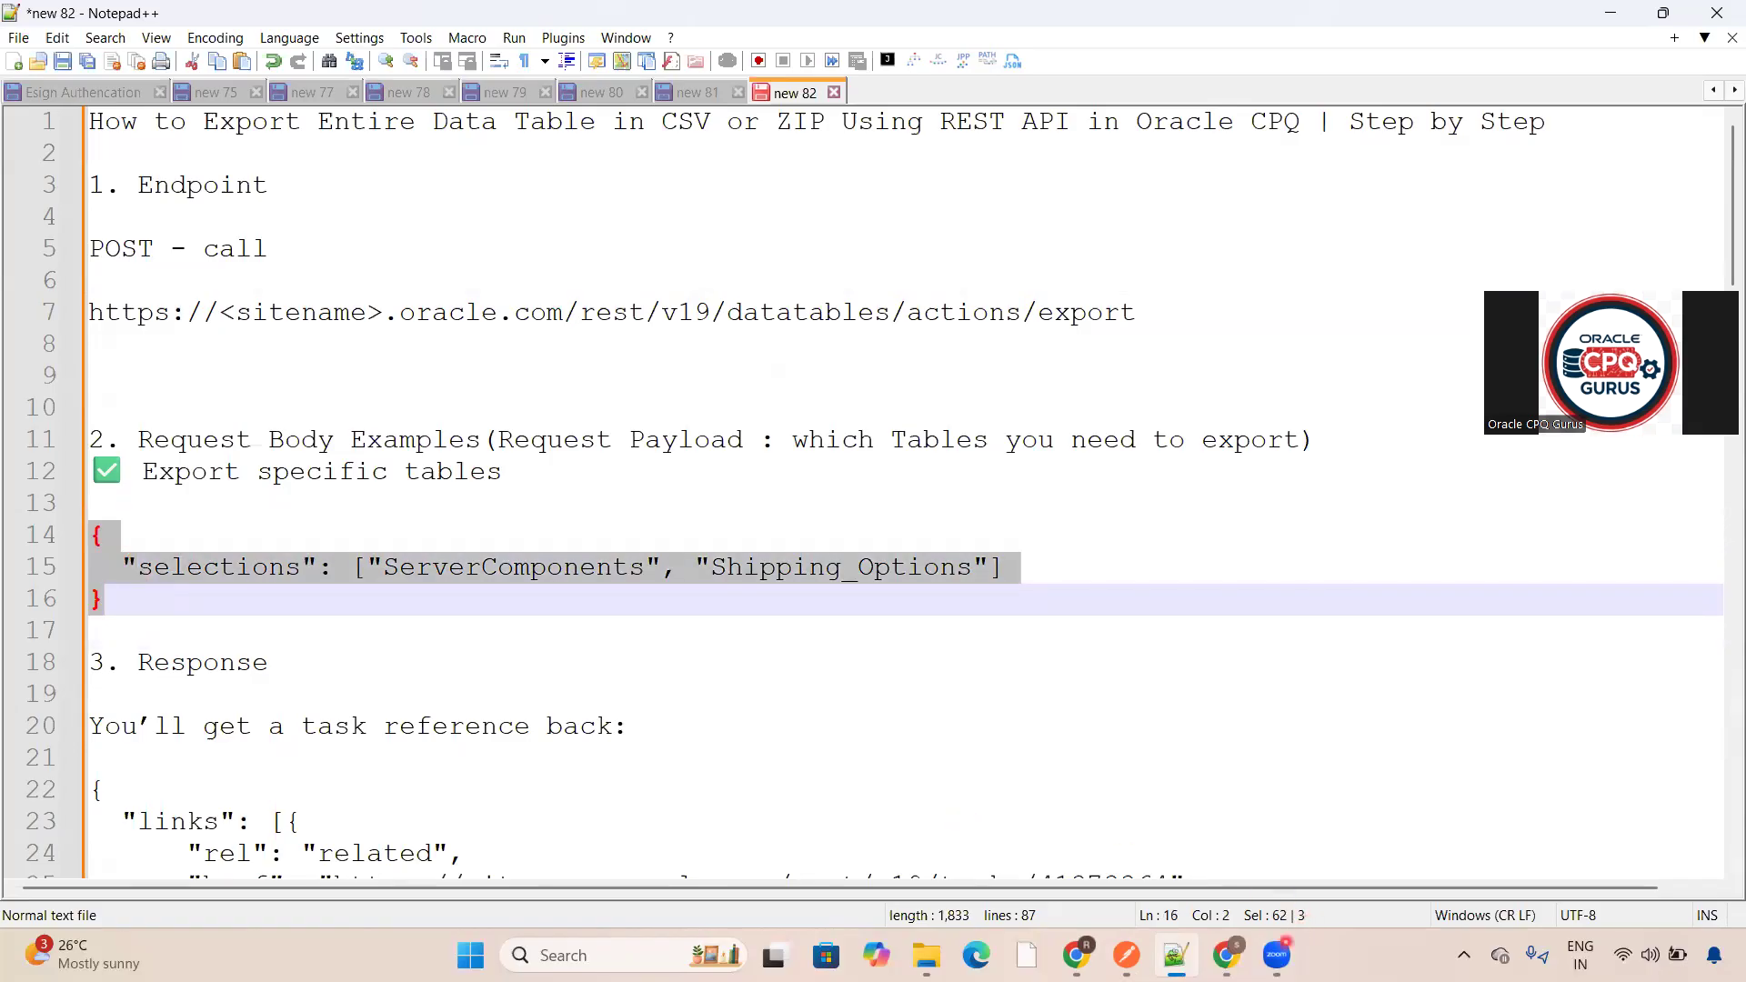
left_click(1226, 955)
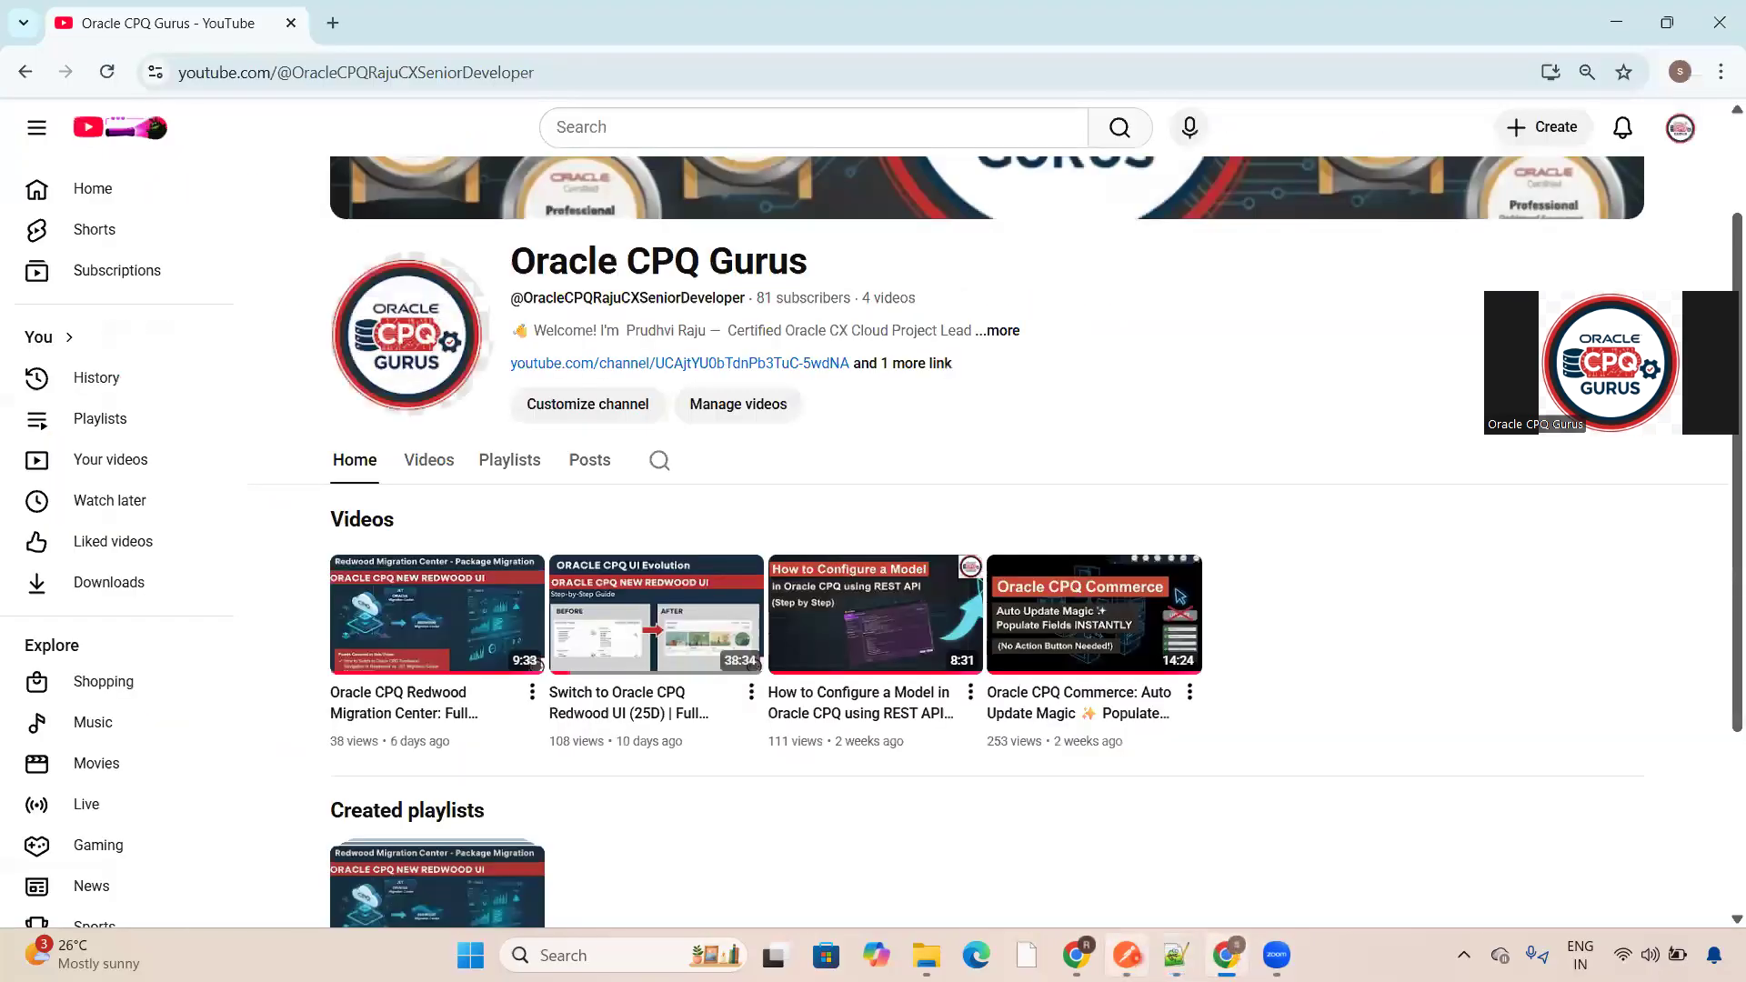
key("alt+Tab")
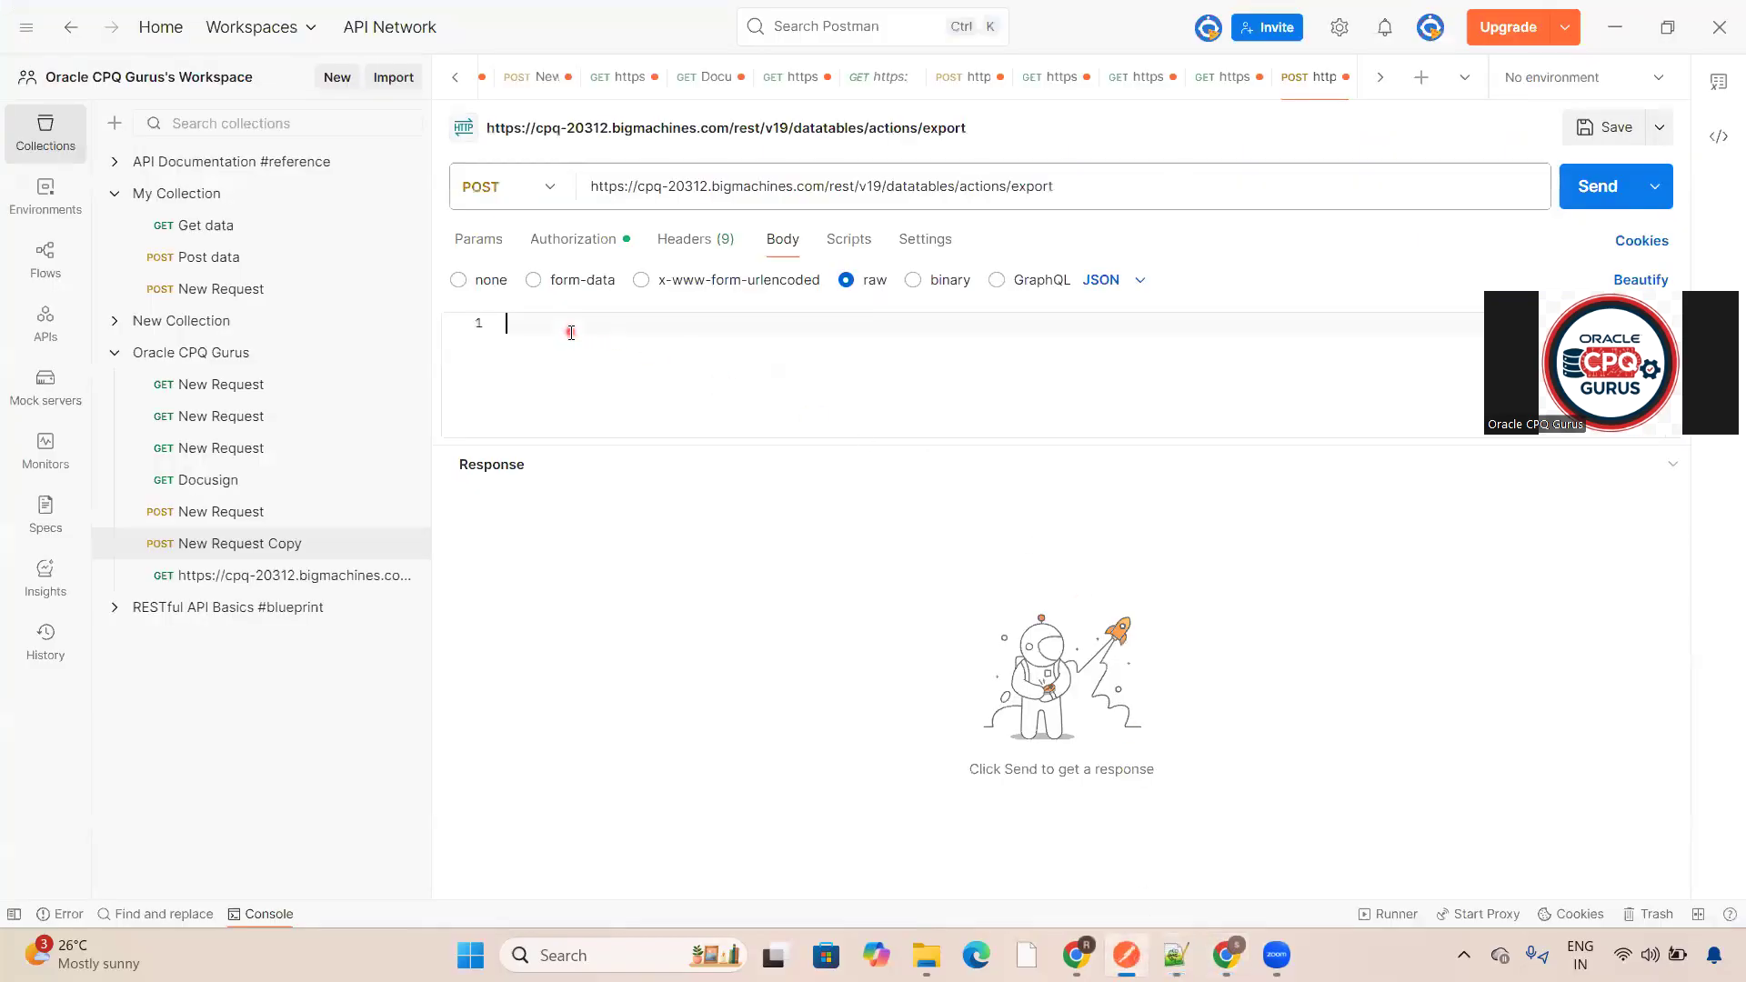
key("ctrl+v")
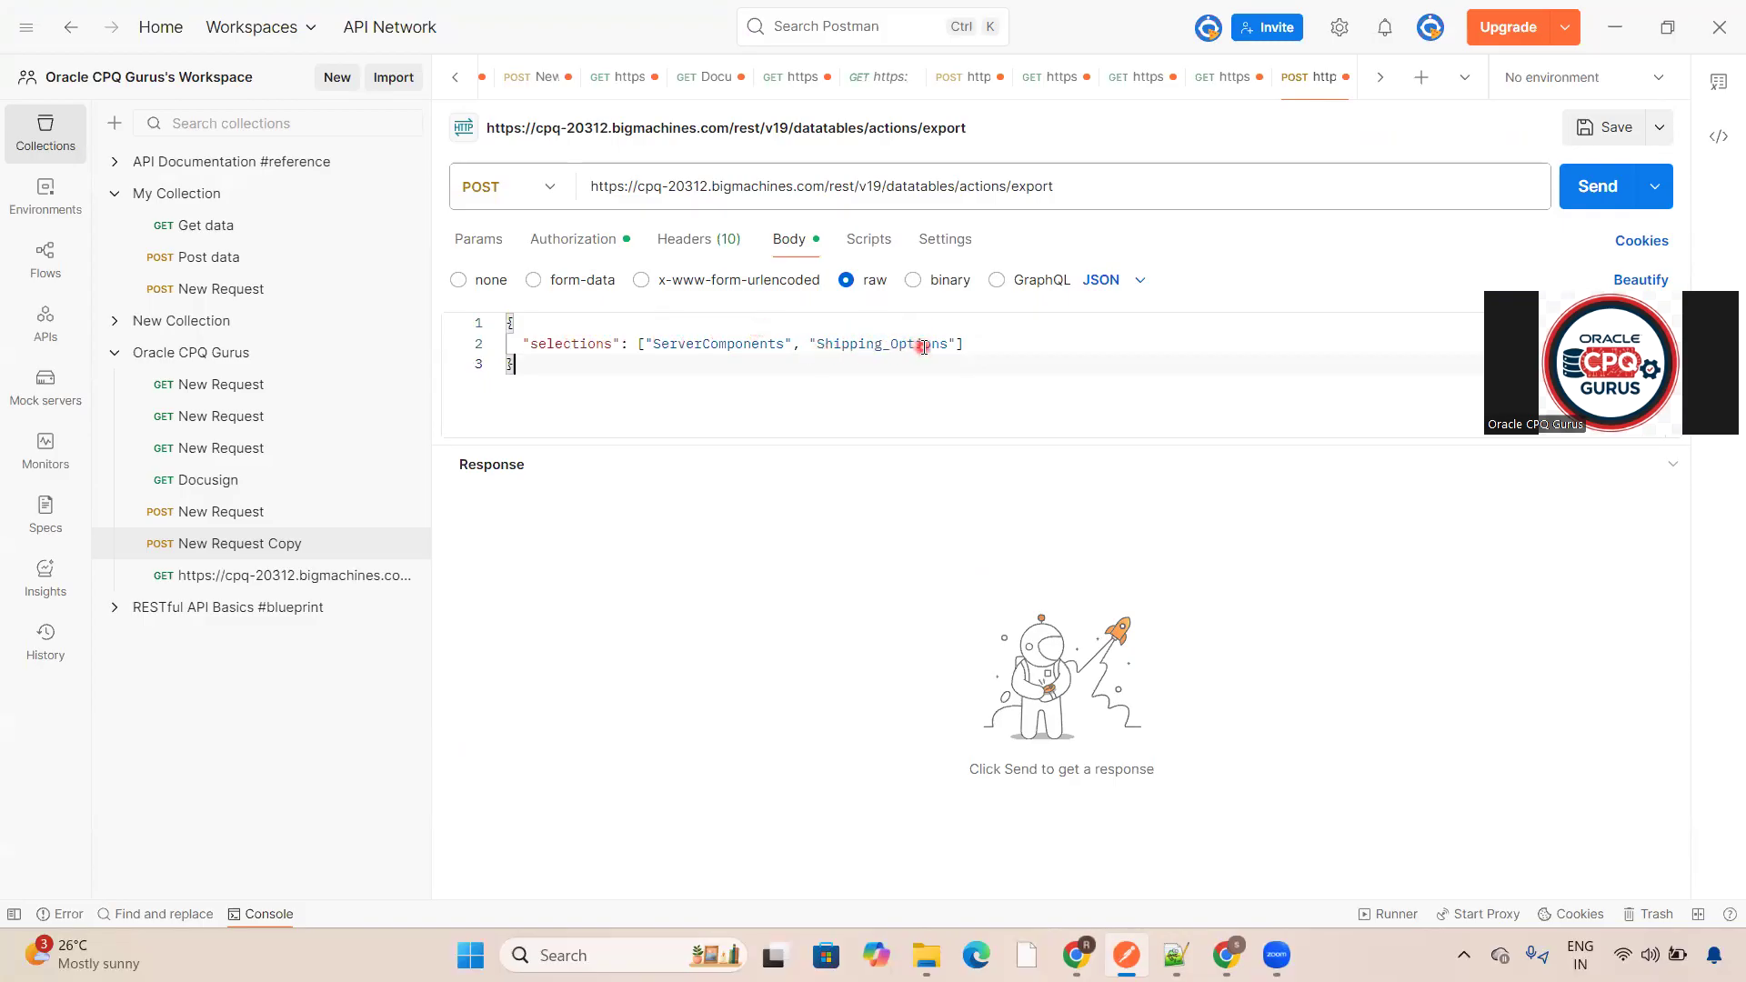
- Remove "Shipping_Options" from the selections array so only "ServerComponents" is exported
left_click(794, 343)
type(",")
key("BackSpace")
key("BackSpace")
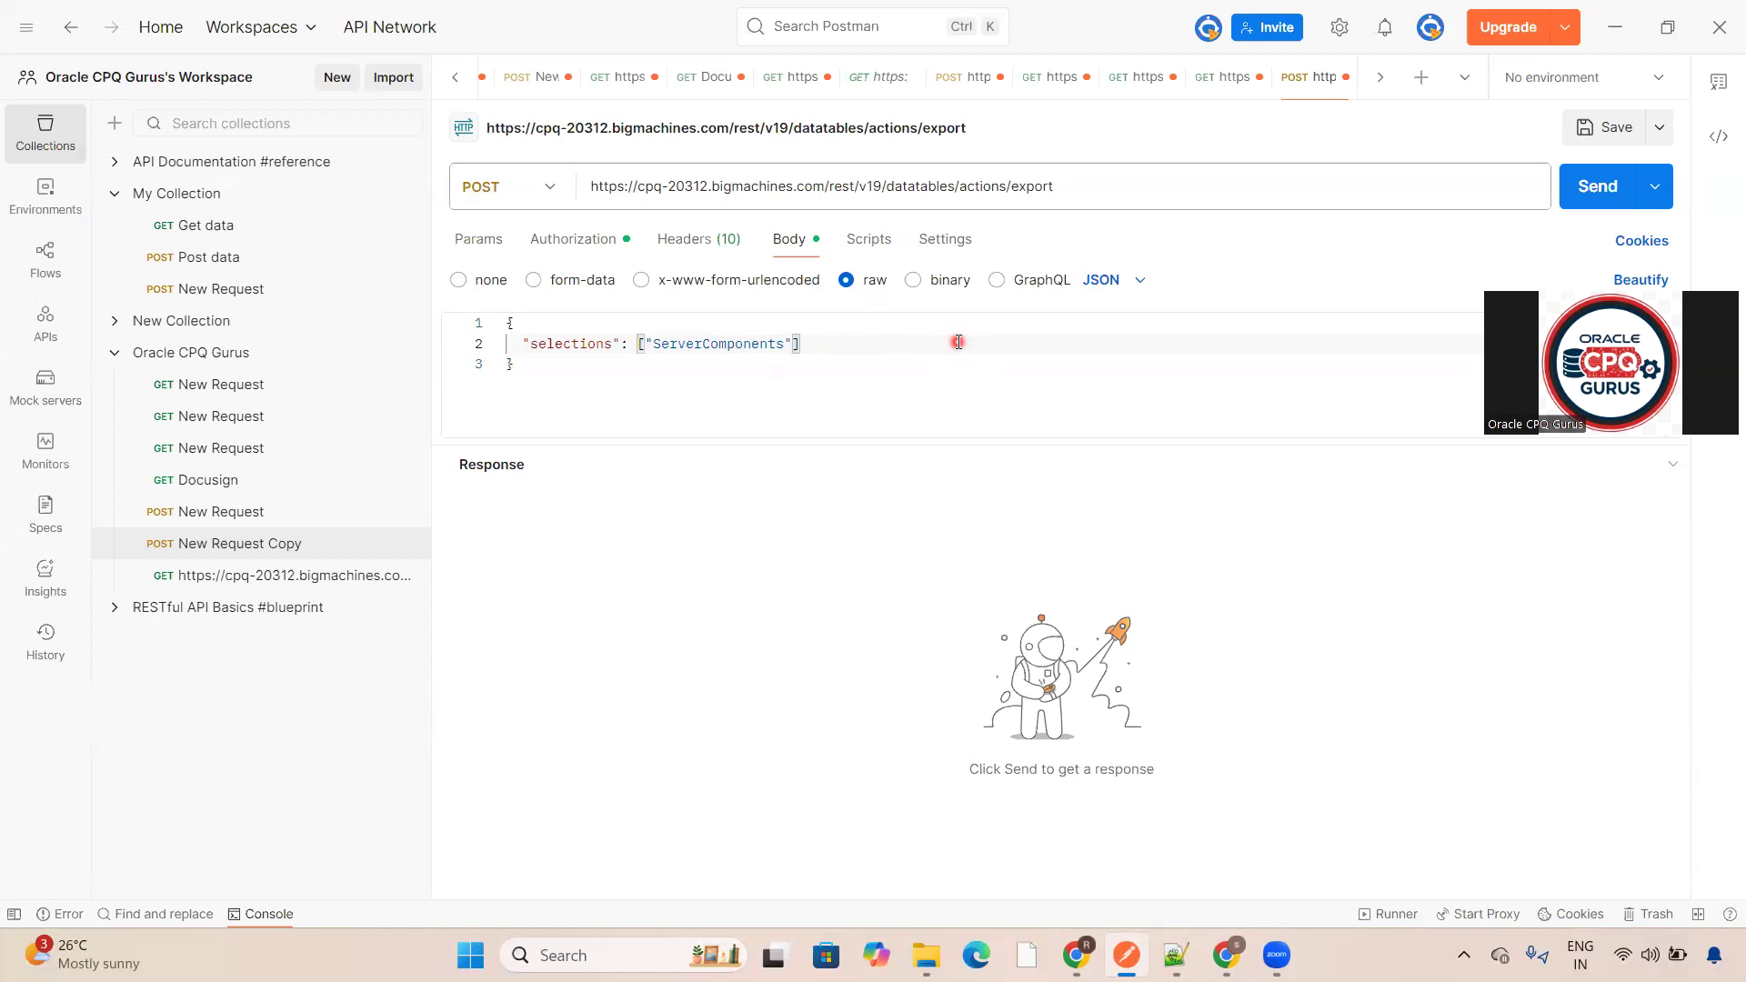
- Review the request's params, headers and body settings
left_click(737, 532)
left_click(486, 253)
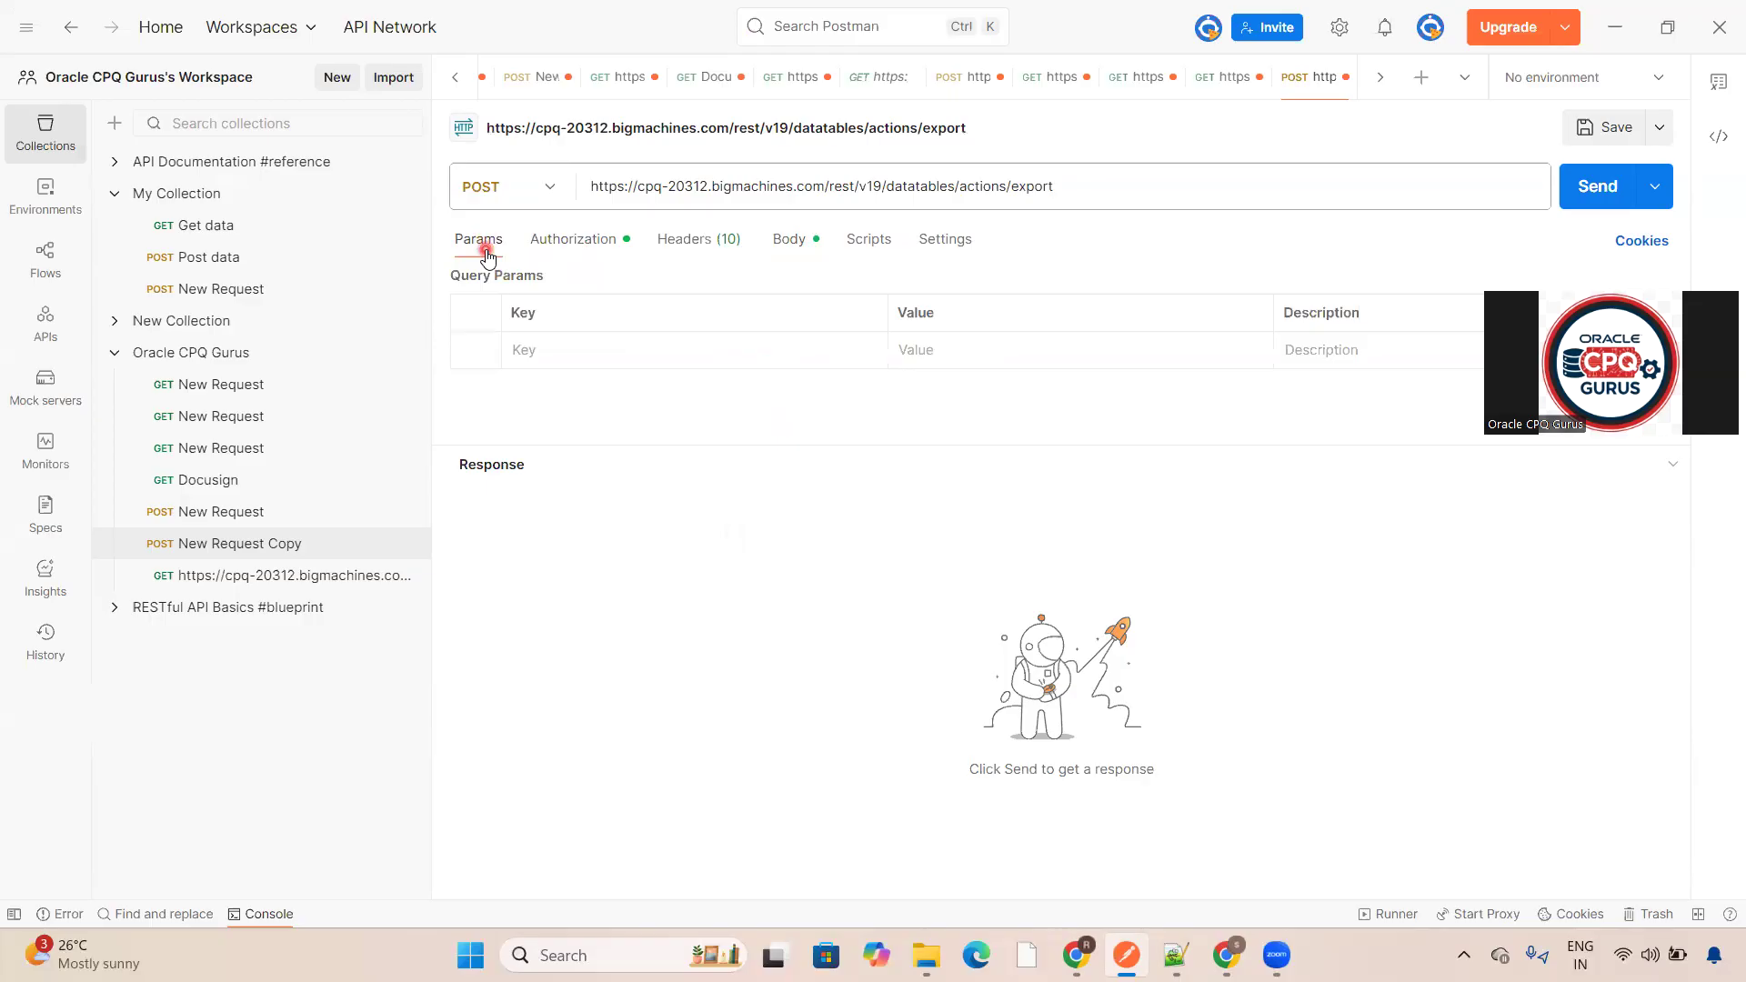
left_click(671, 242)
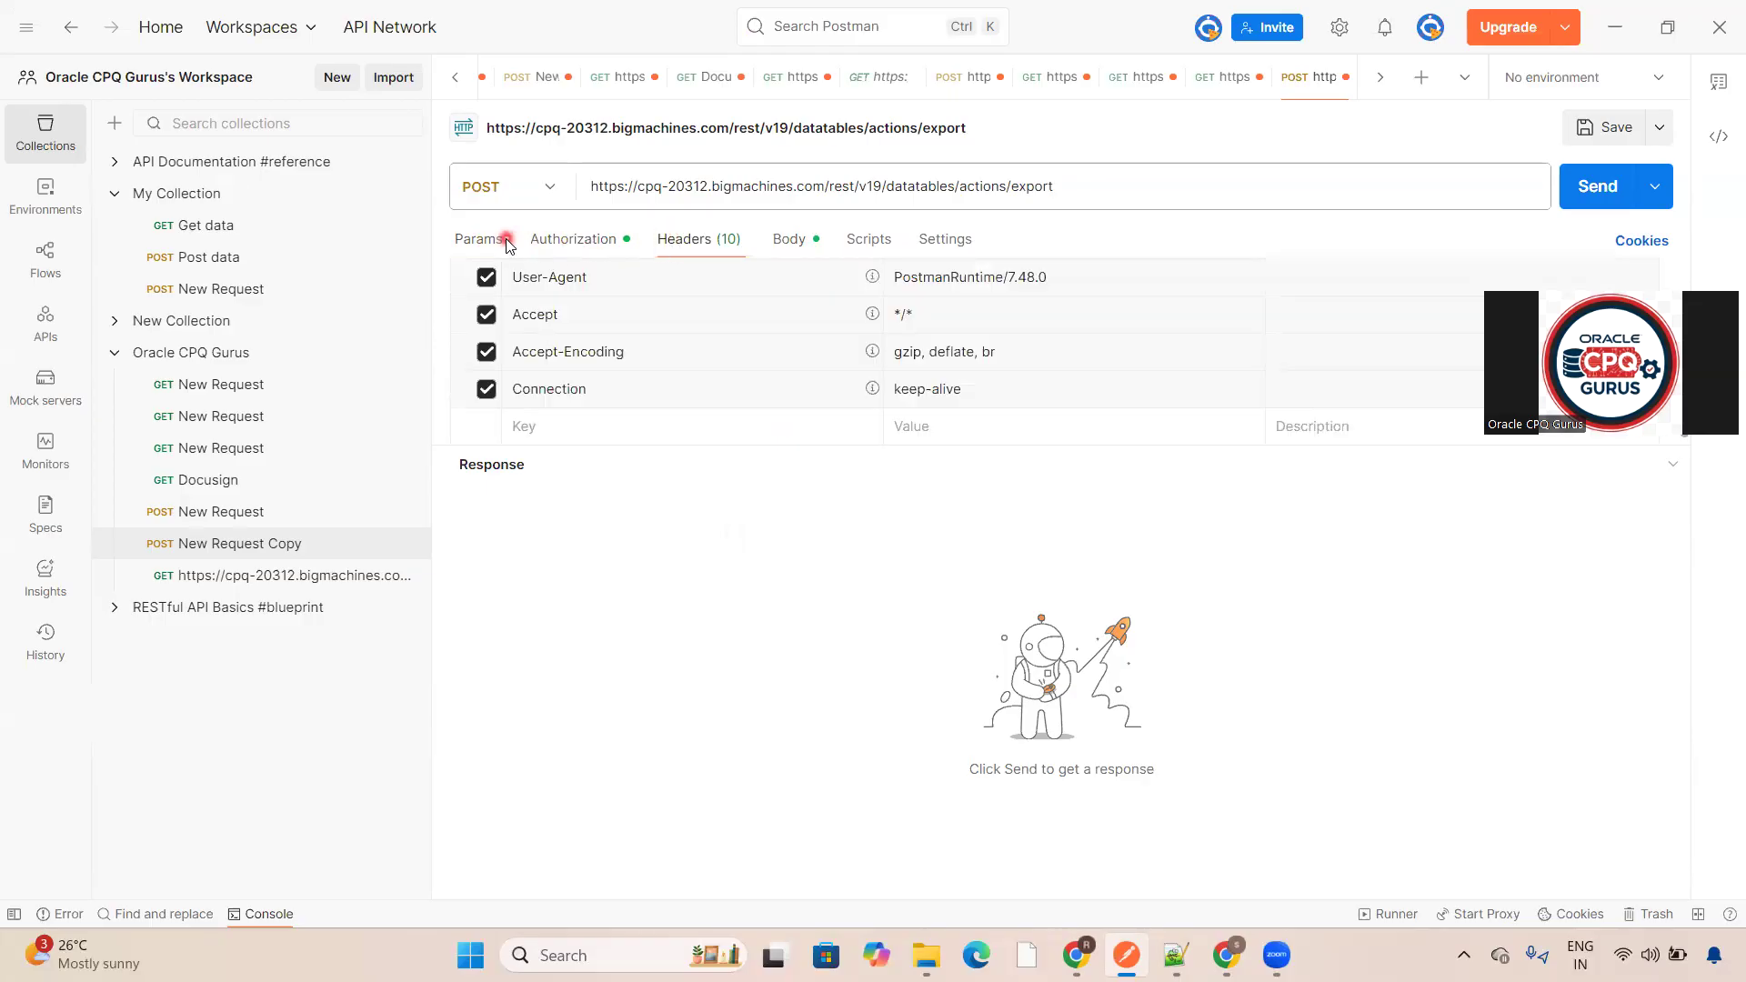
left_click(505, 242)
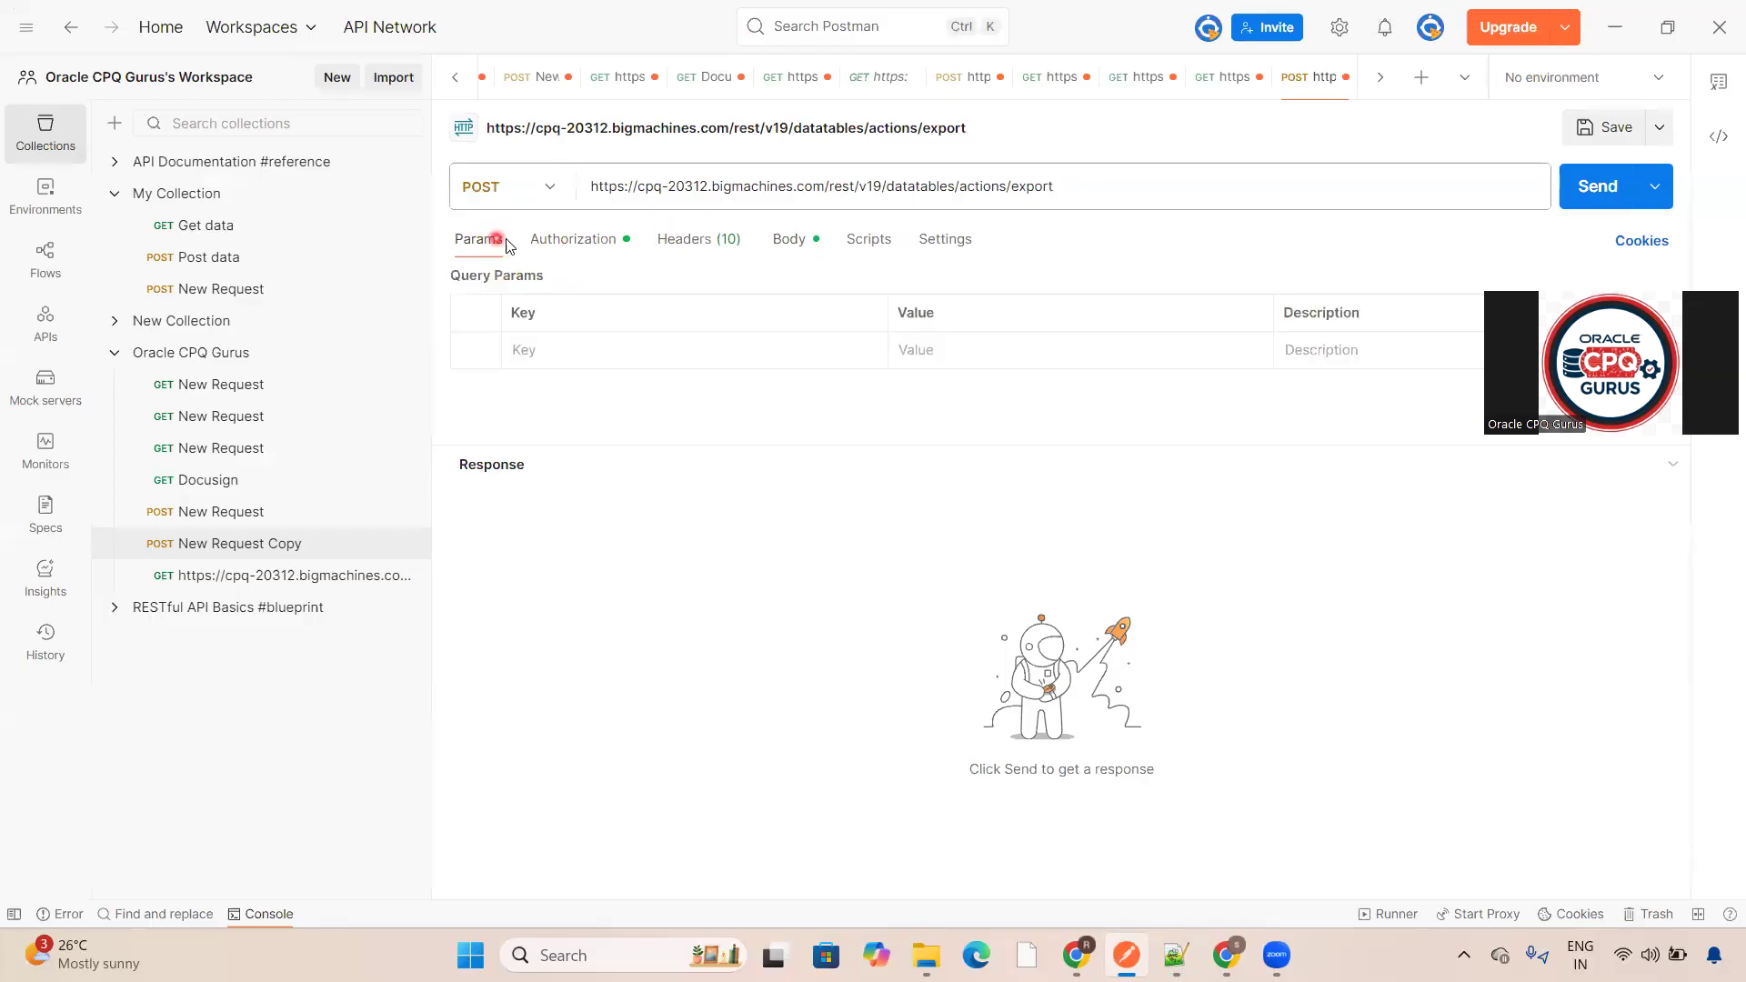
left_click(780, 245)
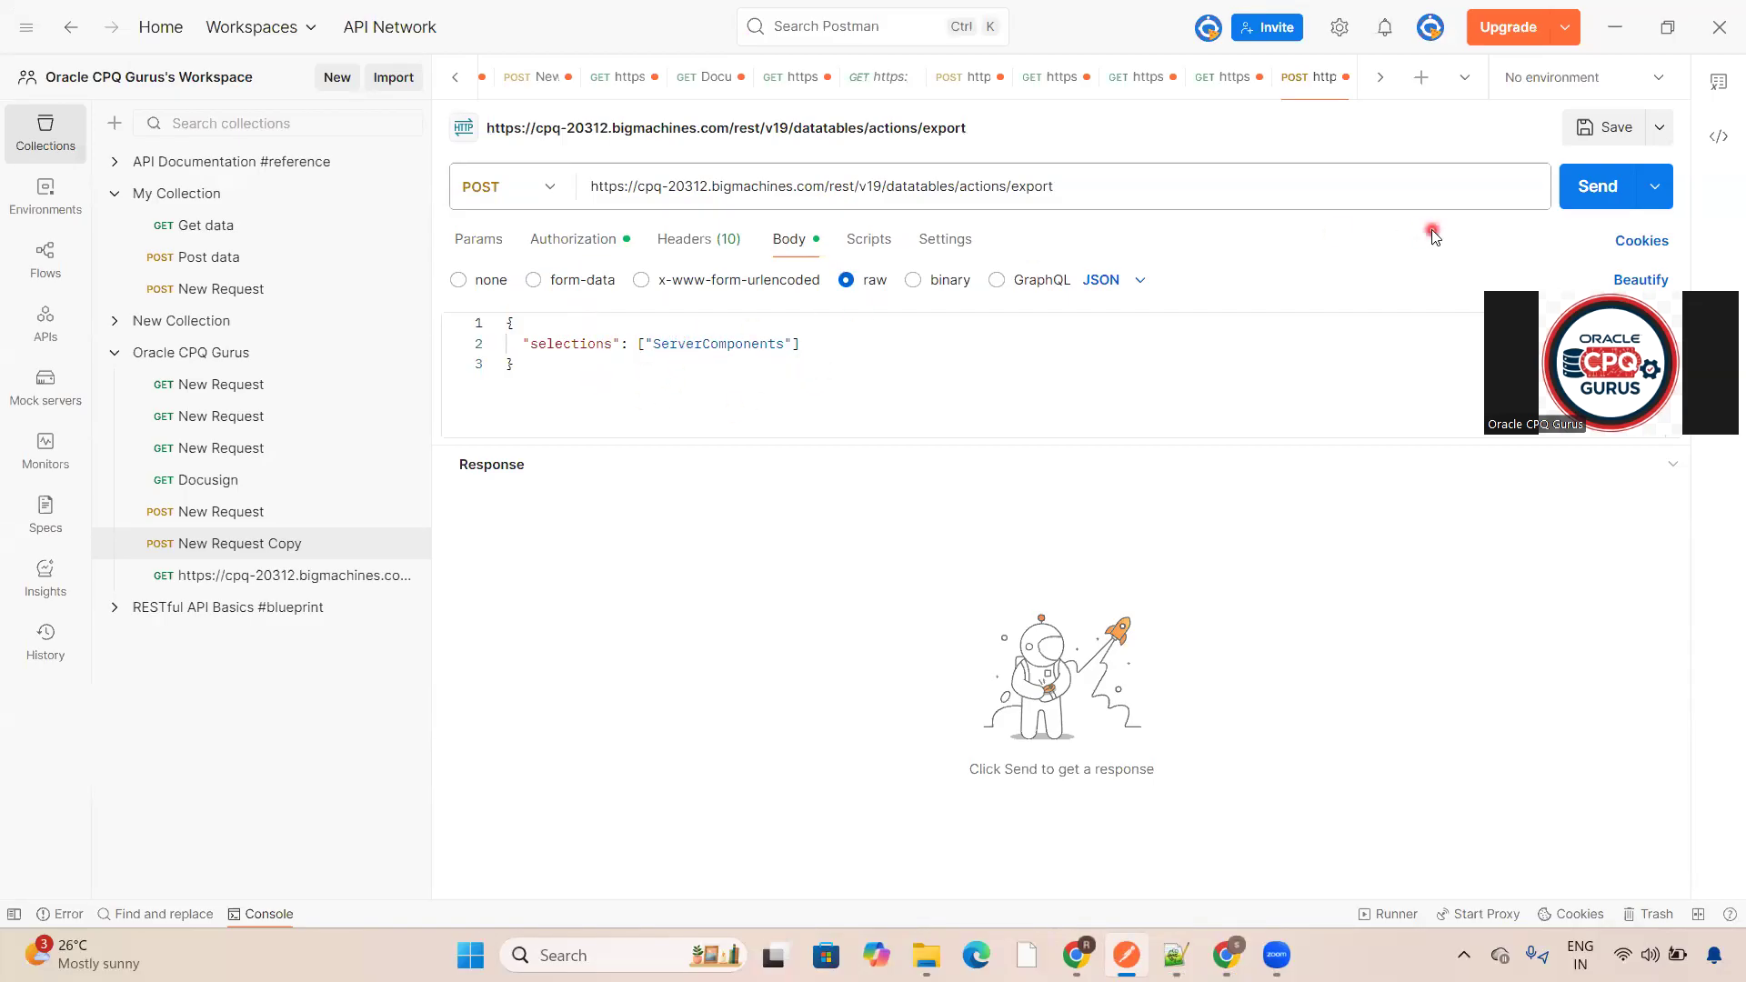
- Send the export request and compare against the expected task reference response in the notes
left_click(1615, 198)
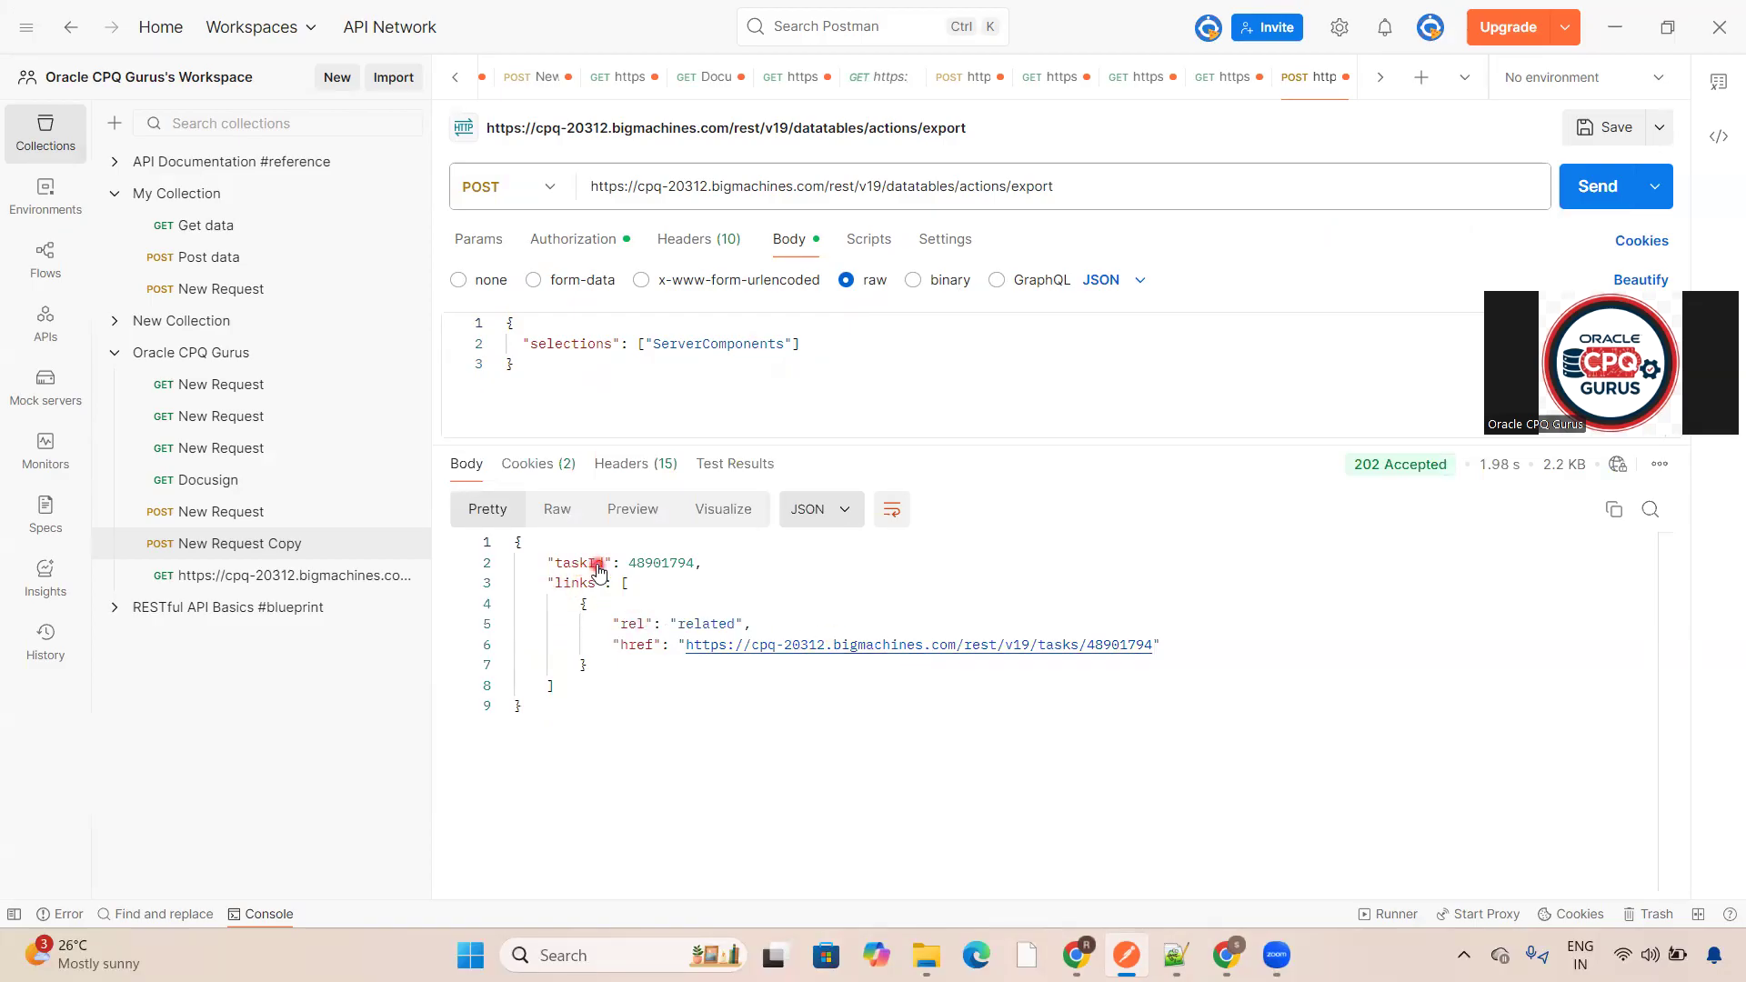
mouse_move(1383, 475)
left_click(1176, 955)
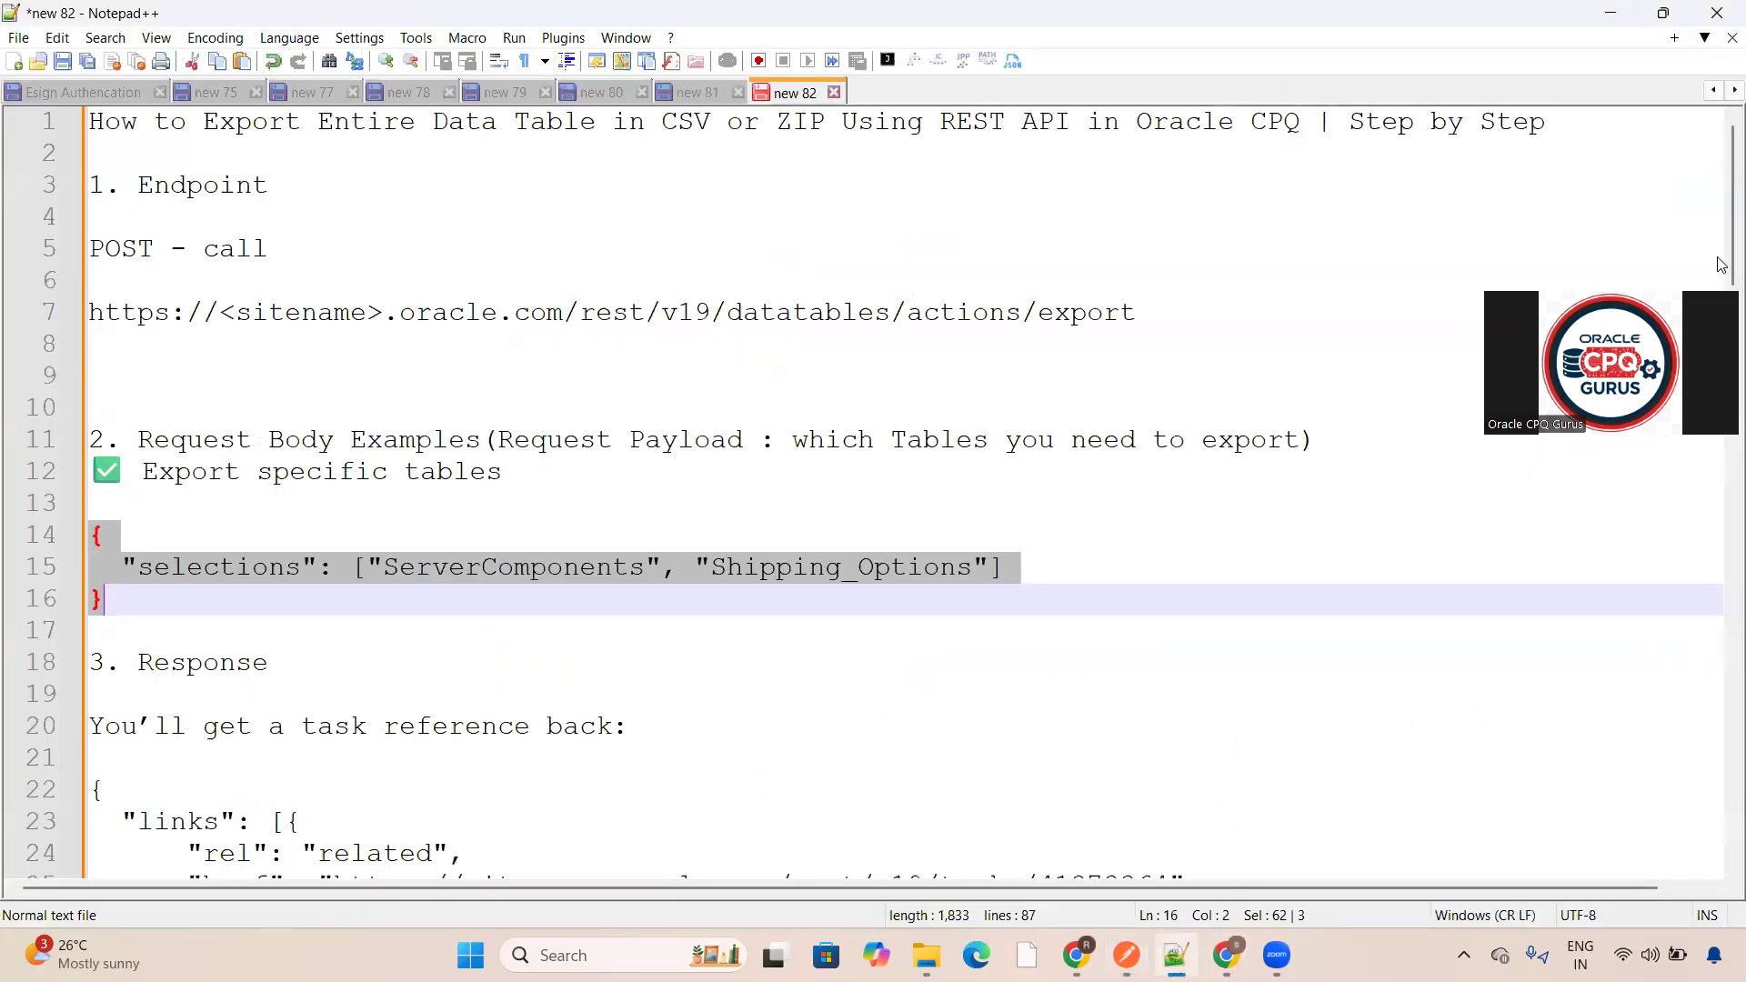
scroll(1719, 283, "down", 4)
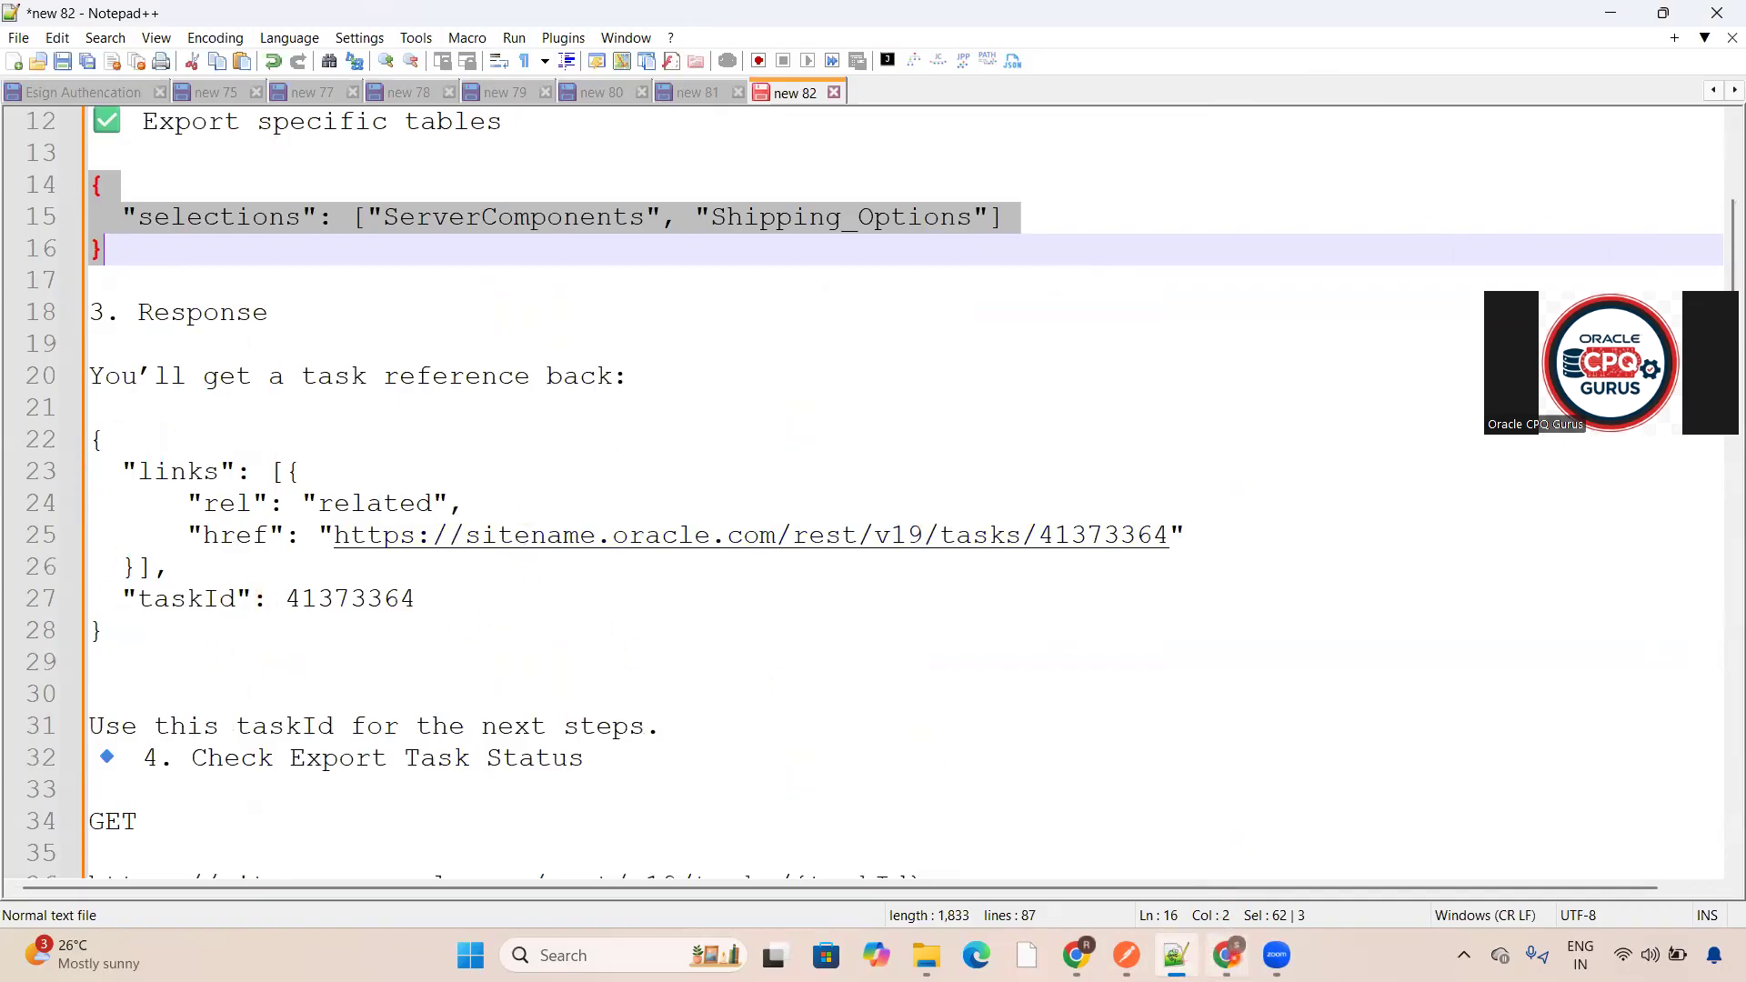
- Review the Check Export Task Status instructions in the notes
mouse_move(1128, 955)
left_click(1143, 885)
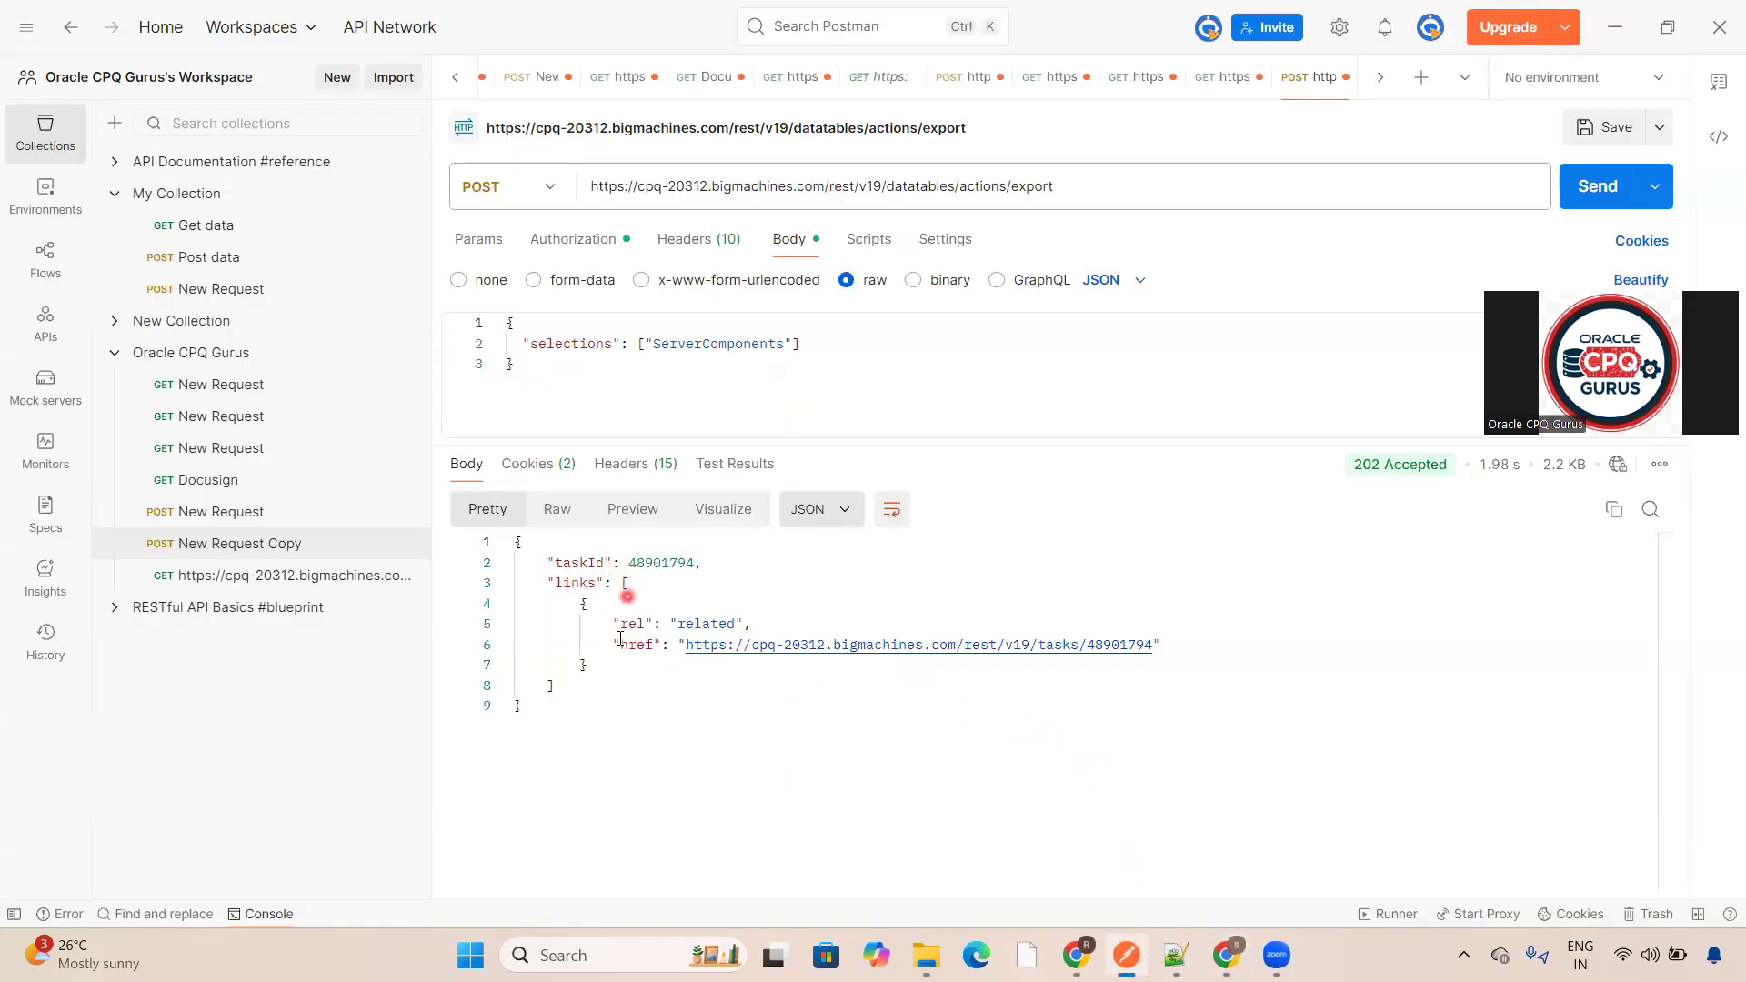
left_click(1625, 28)
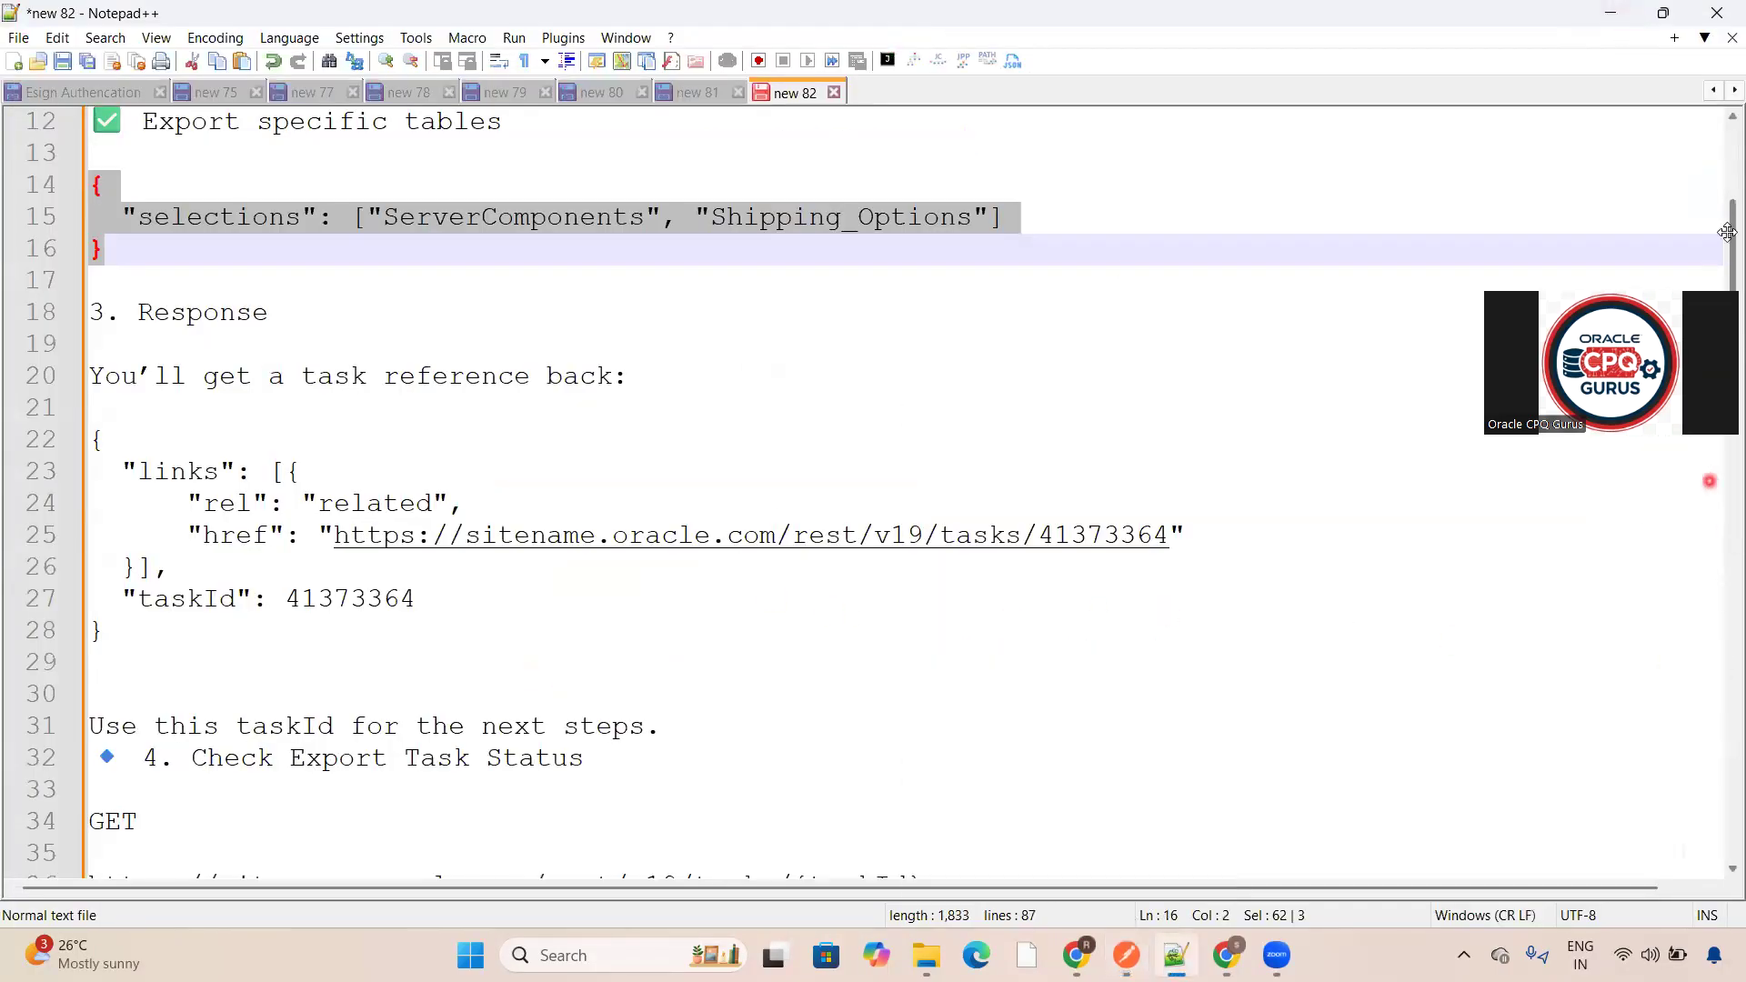
left_click_drag(1727, 233, 1718, 290)
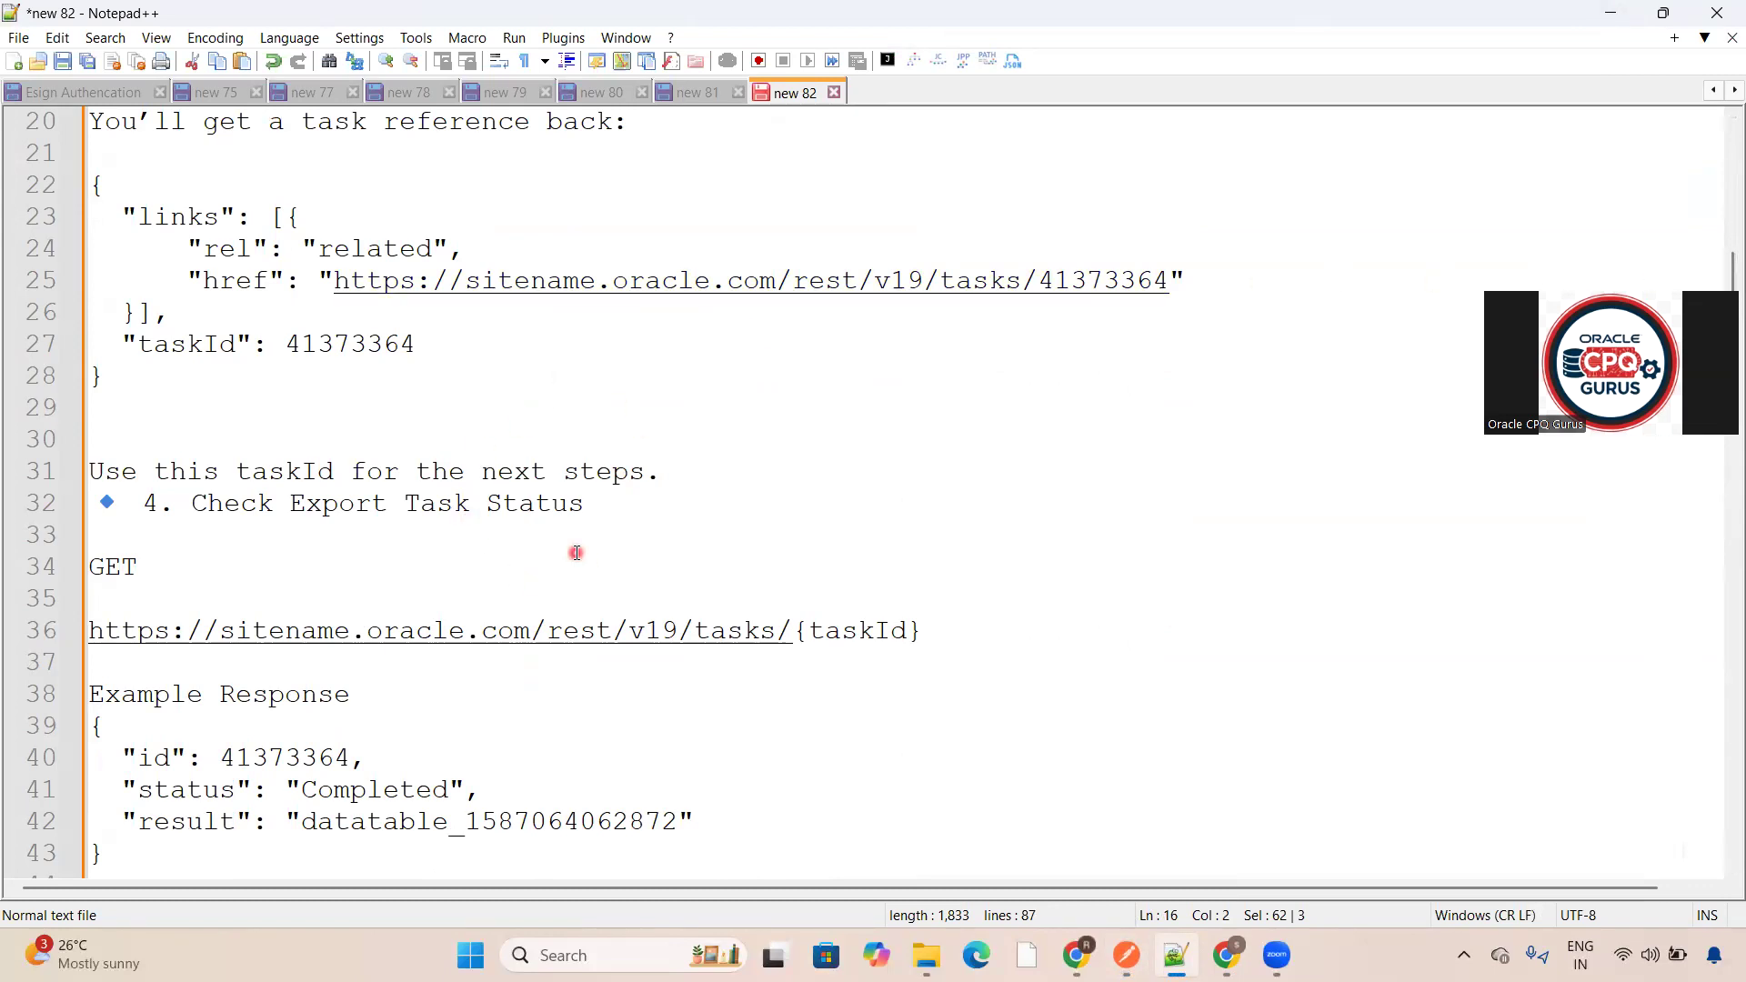
left_click(1627, 11)
left_click(1127, 954)
- Open the task link from the export response as a new GET request and set its authorization to Basic Auth
left_click(923, 735)
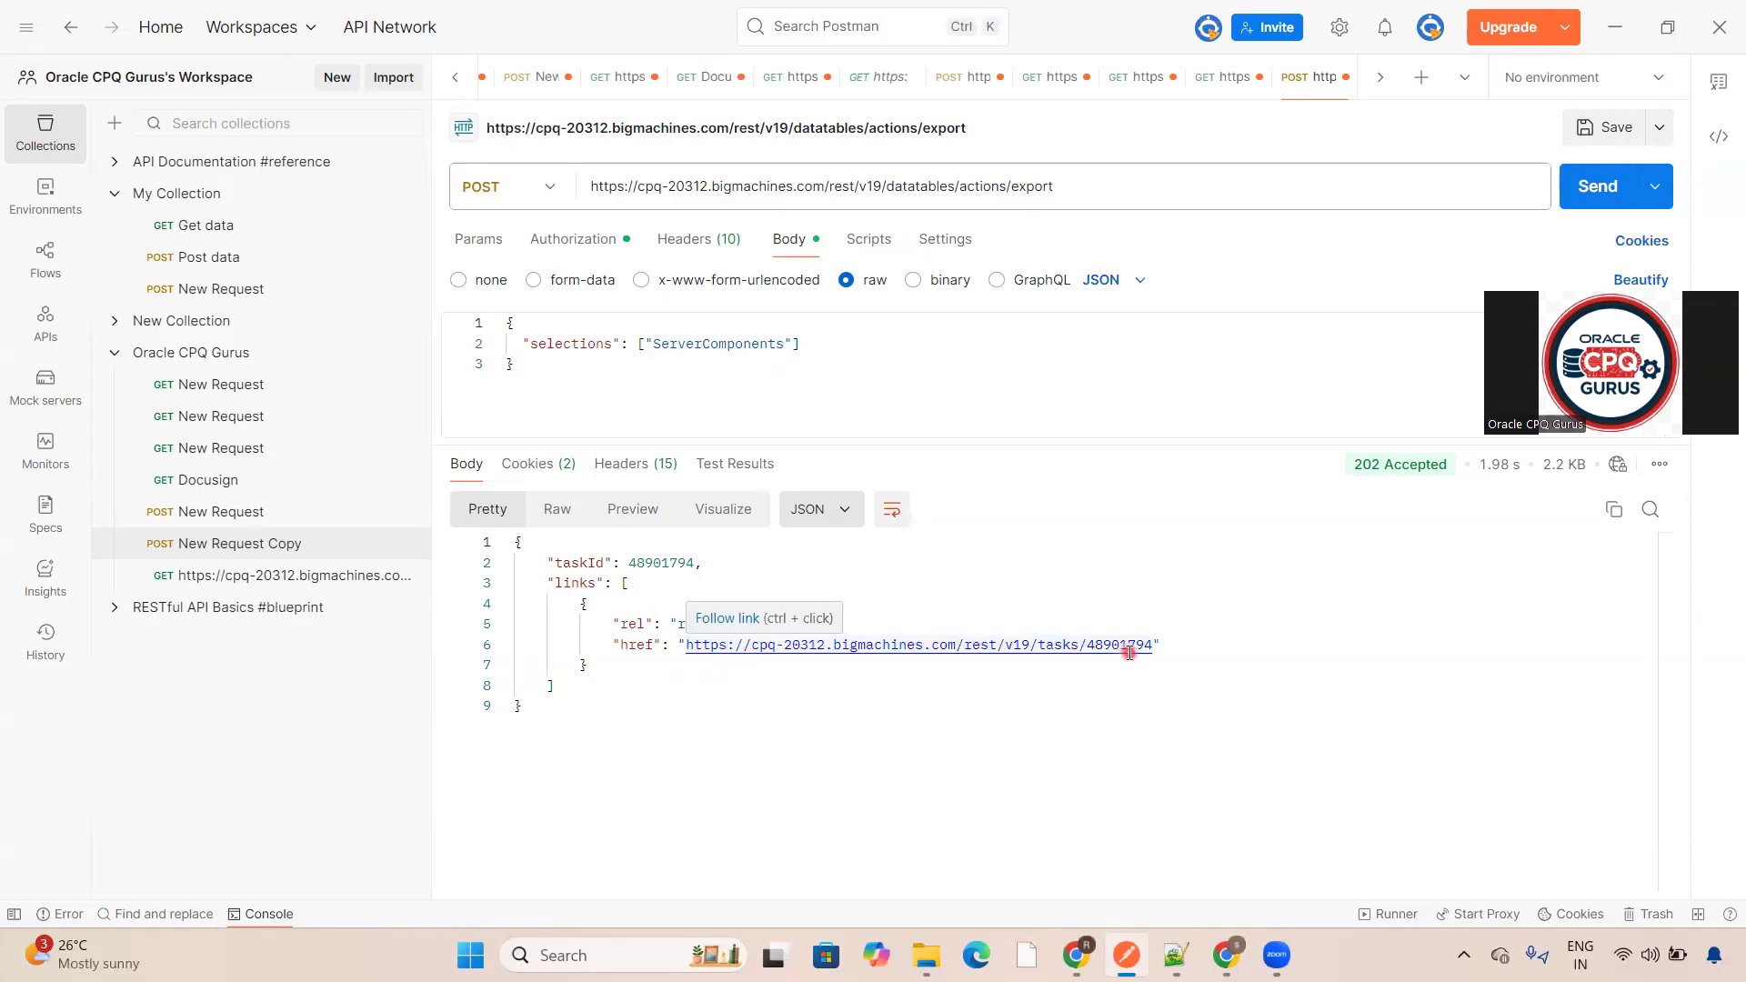
left_click(1081, 648)
left_click(1080, 648, "ctrl")
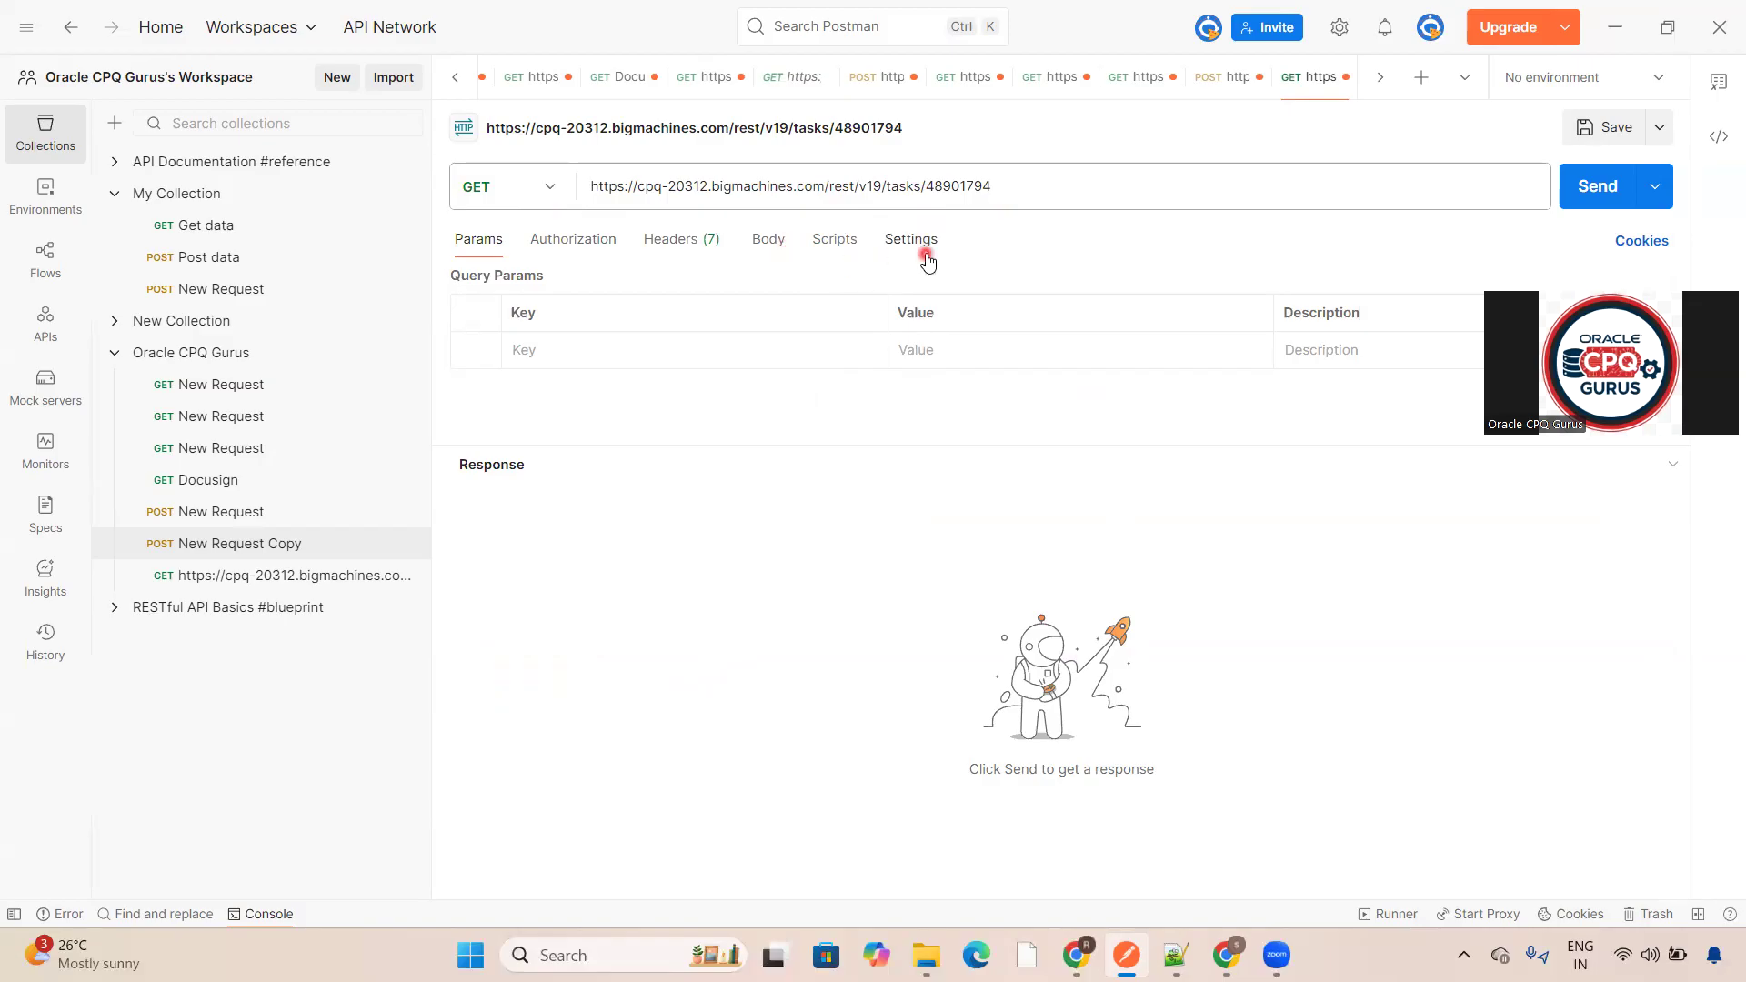
left_click(982, 185)
left_click(1009, 209)
left_click(606, 244)
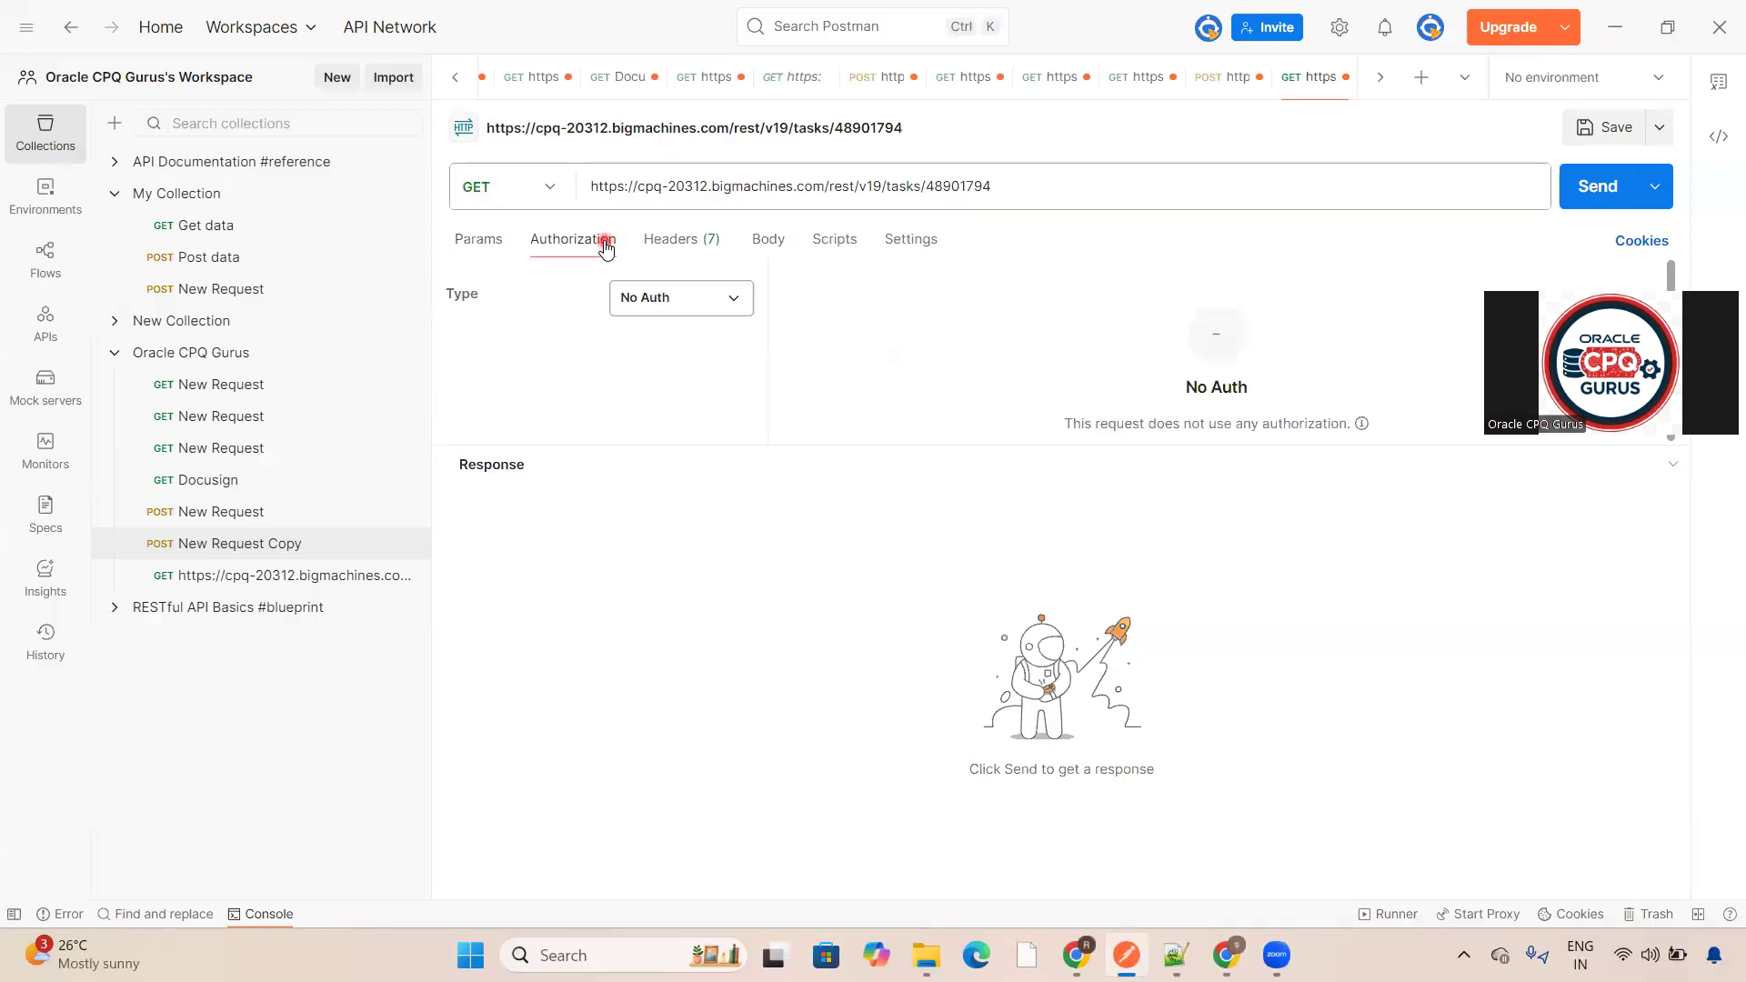
left_click(671, 297)
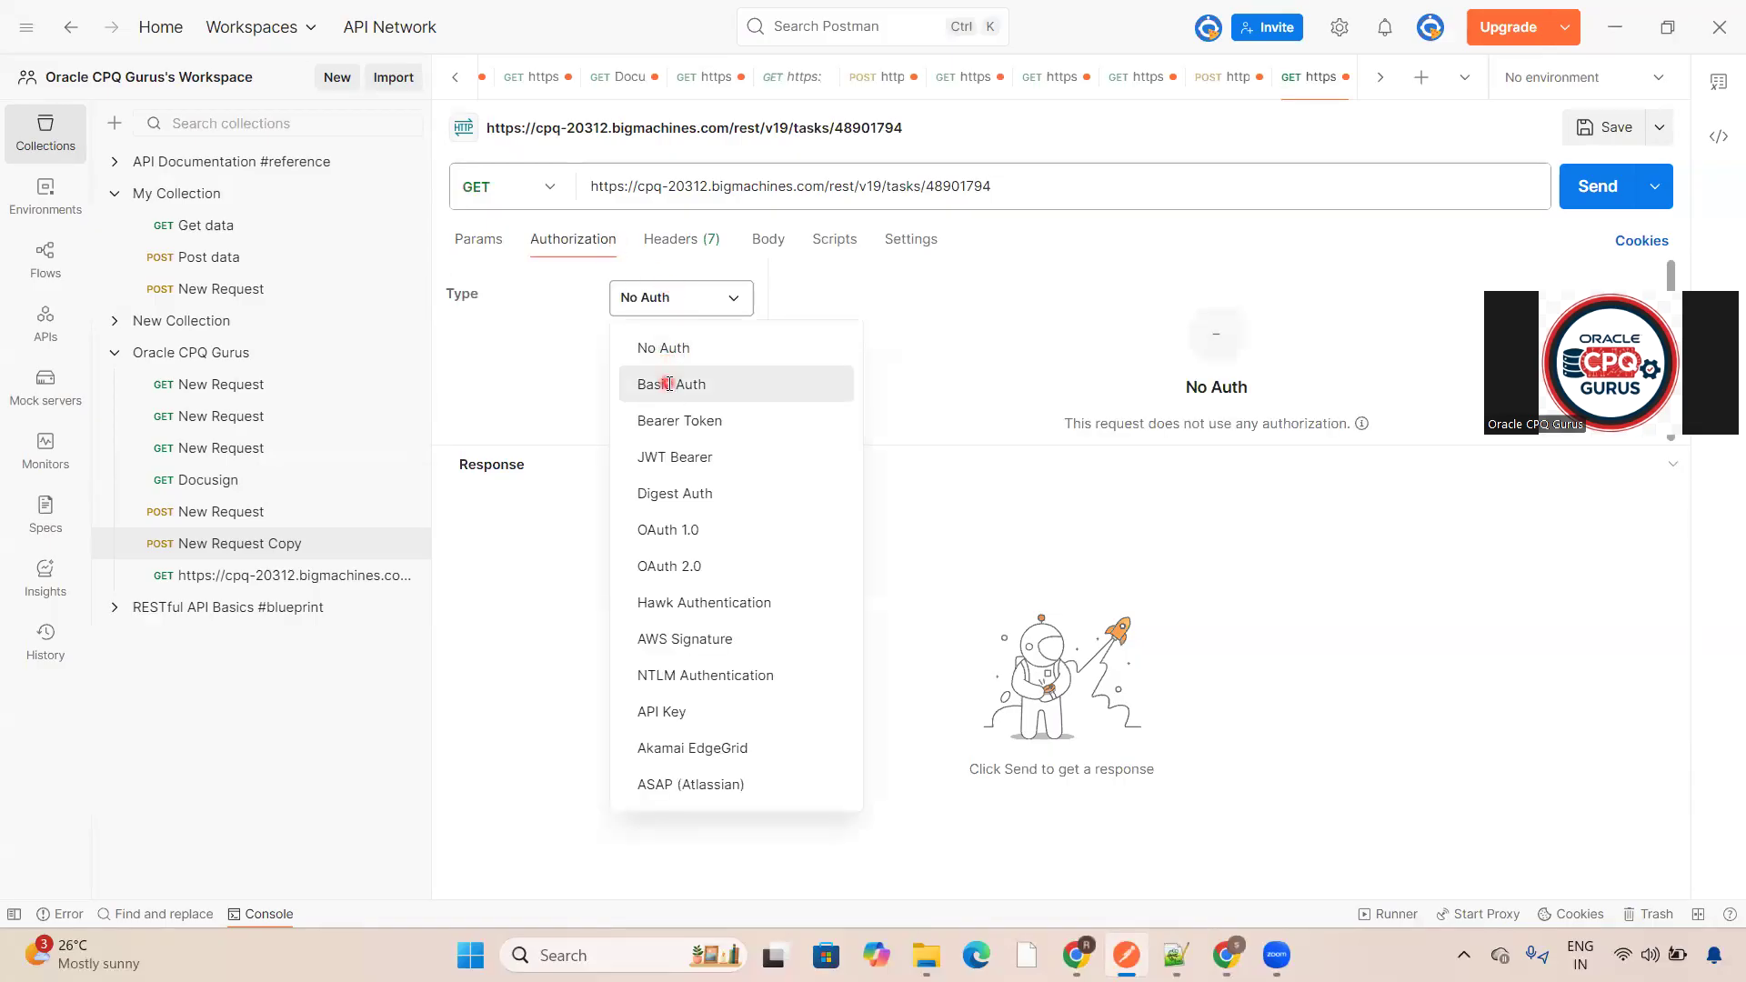
left_click(669, 380)
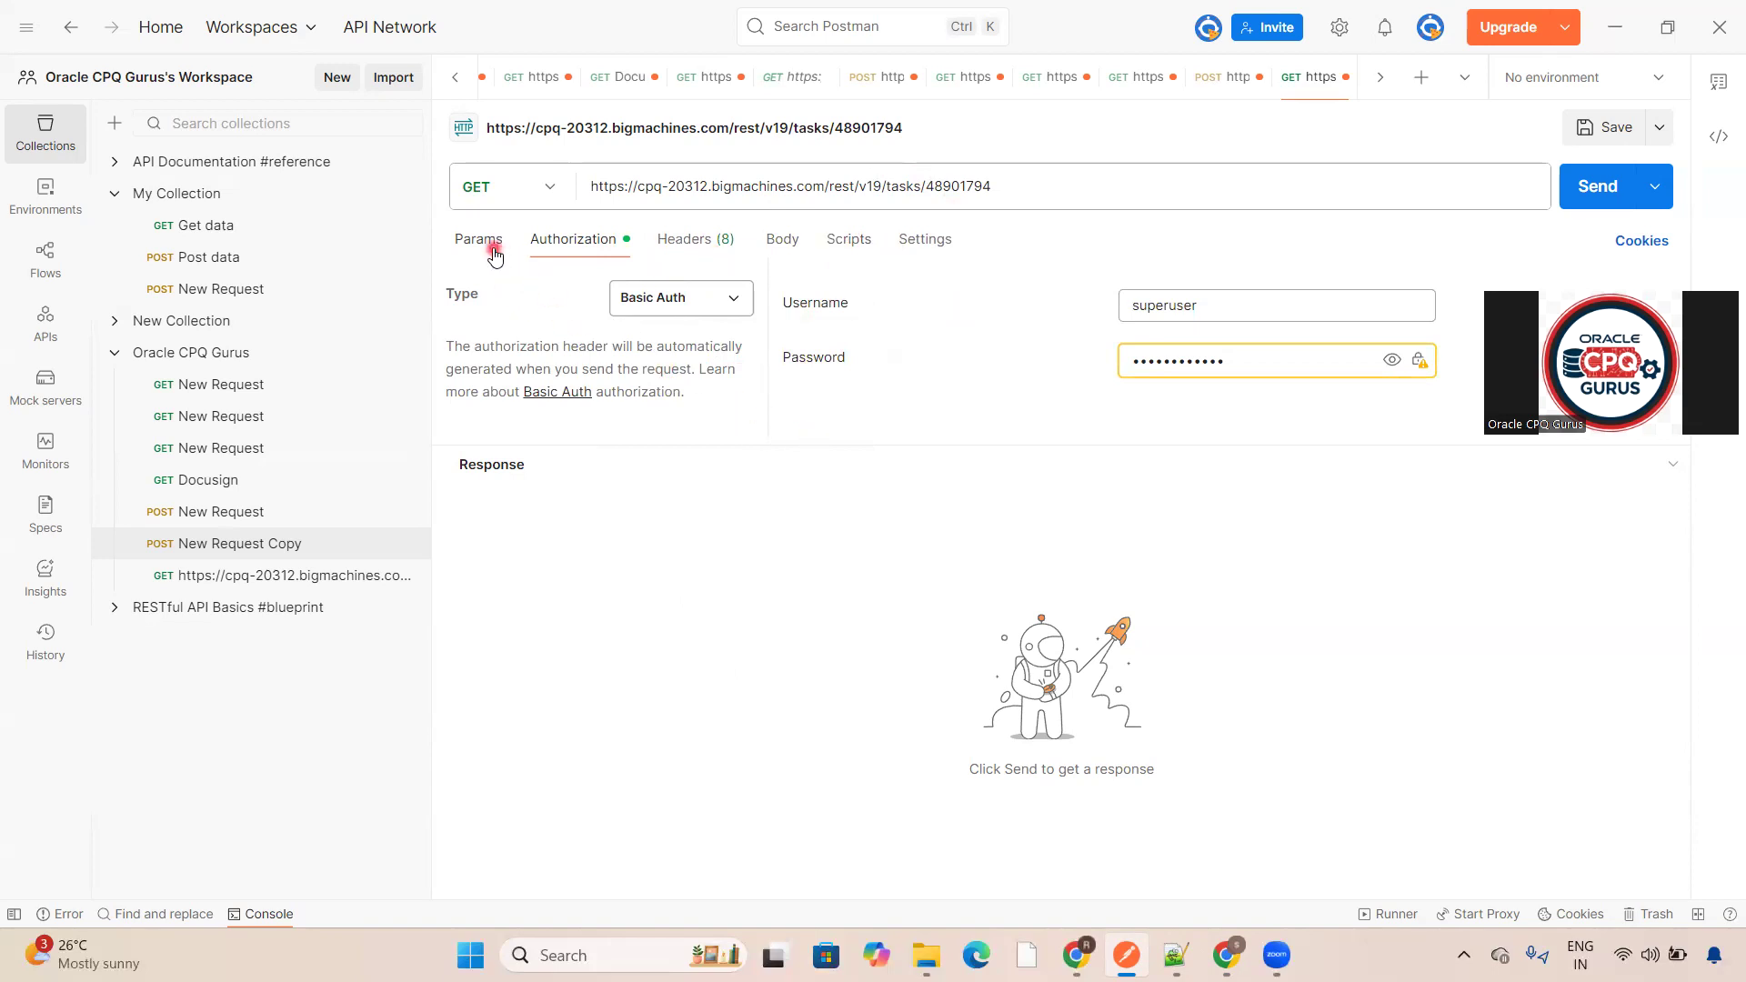
- Send the task status request and scroll through its response
left_click(494, 248)
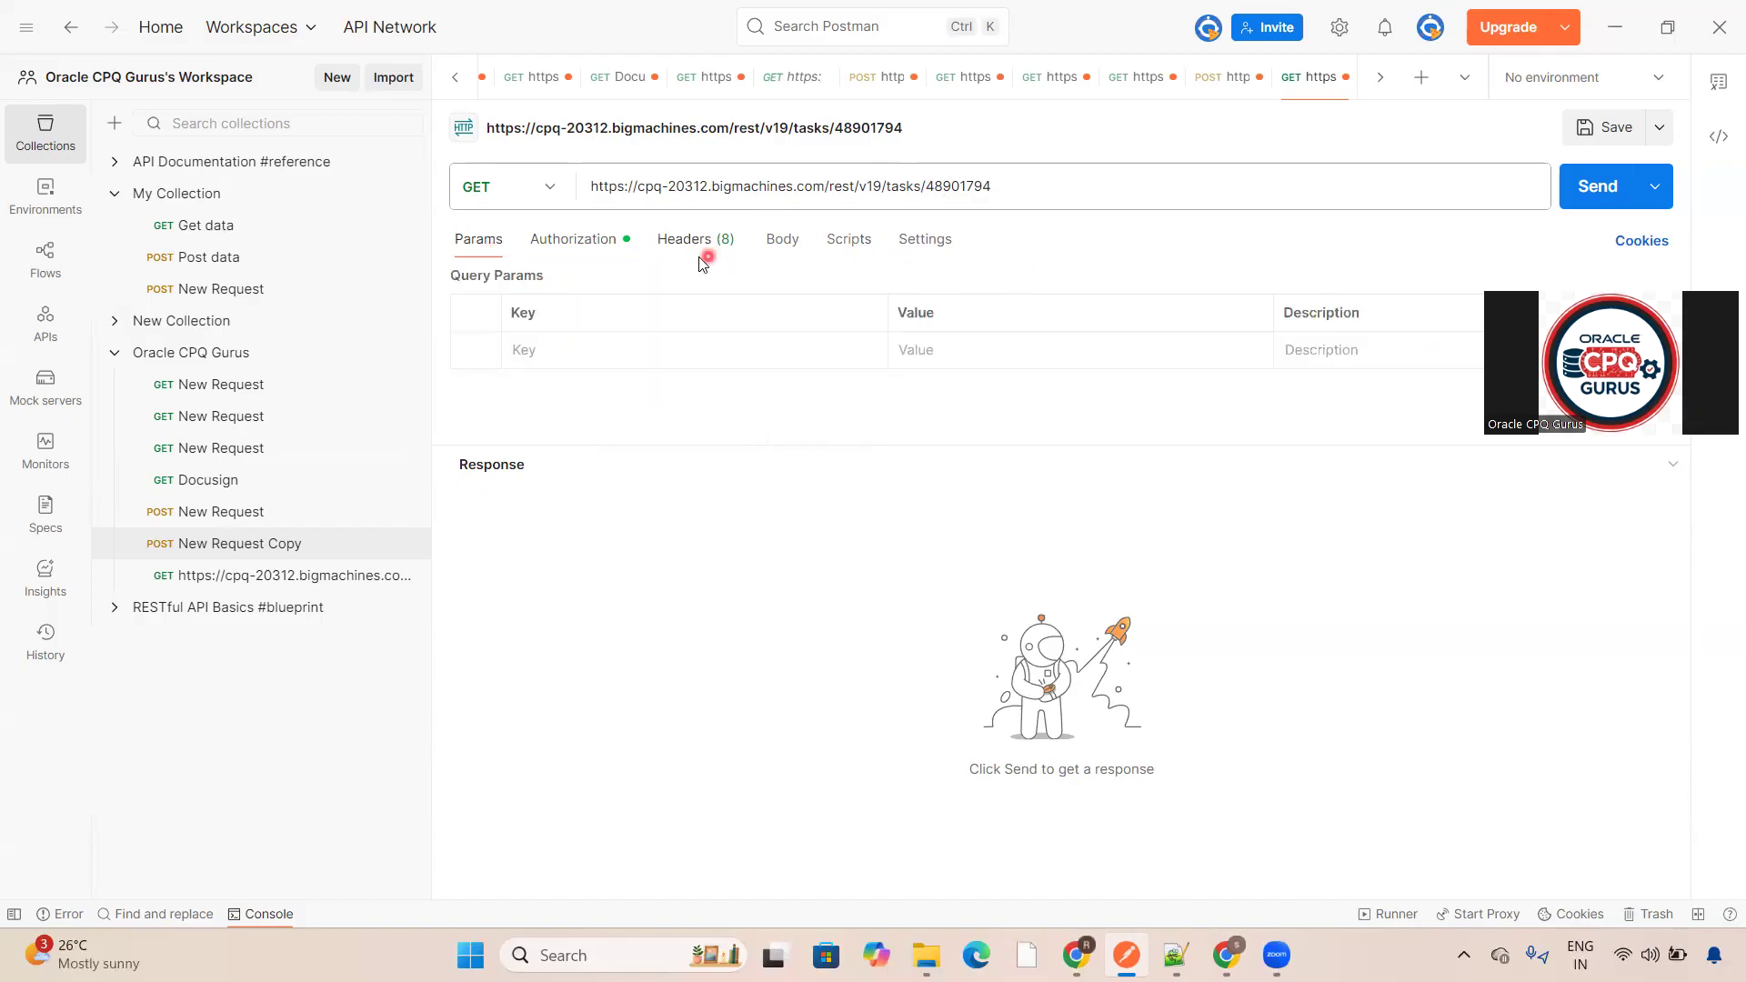
left_click(611, 244)
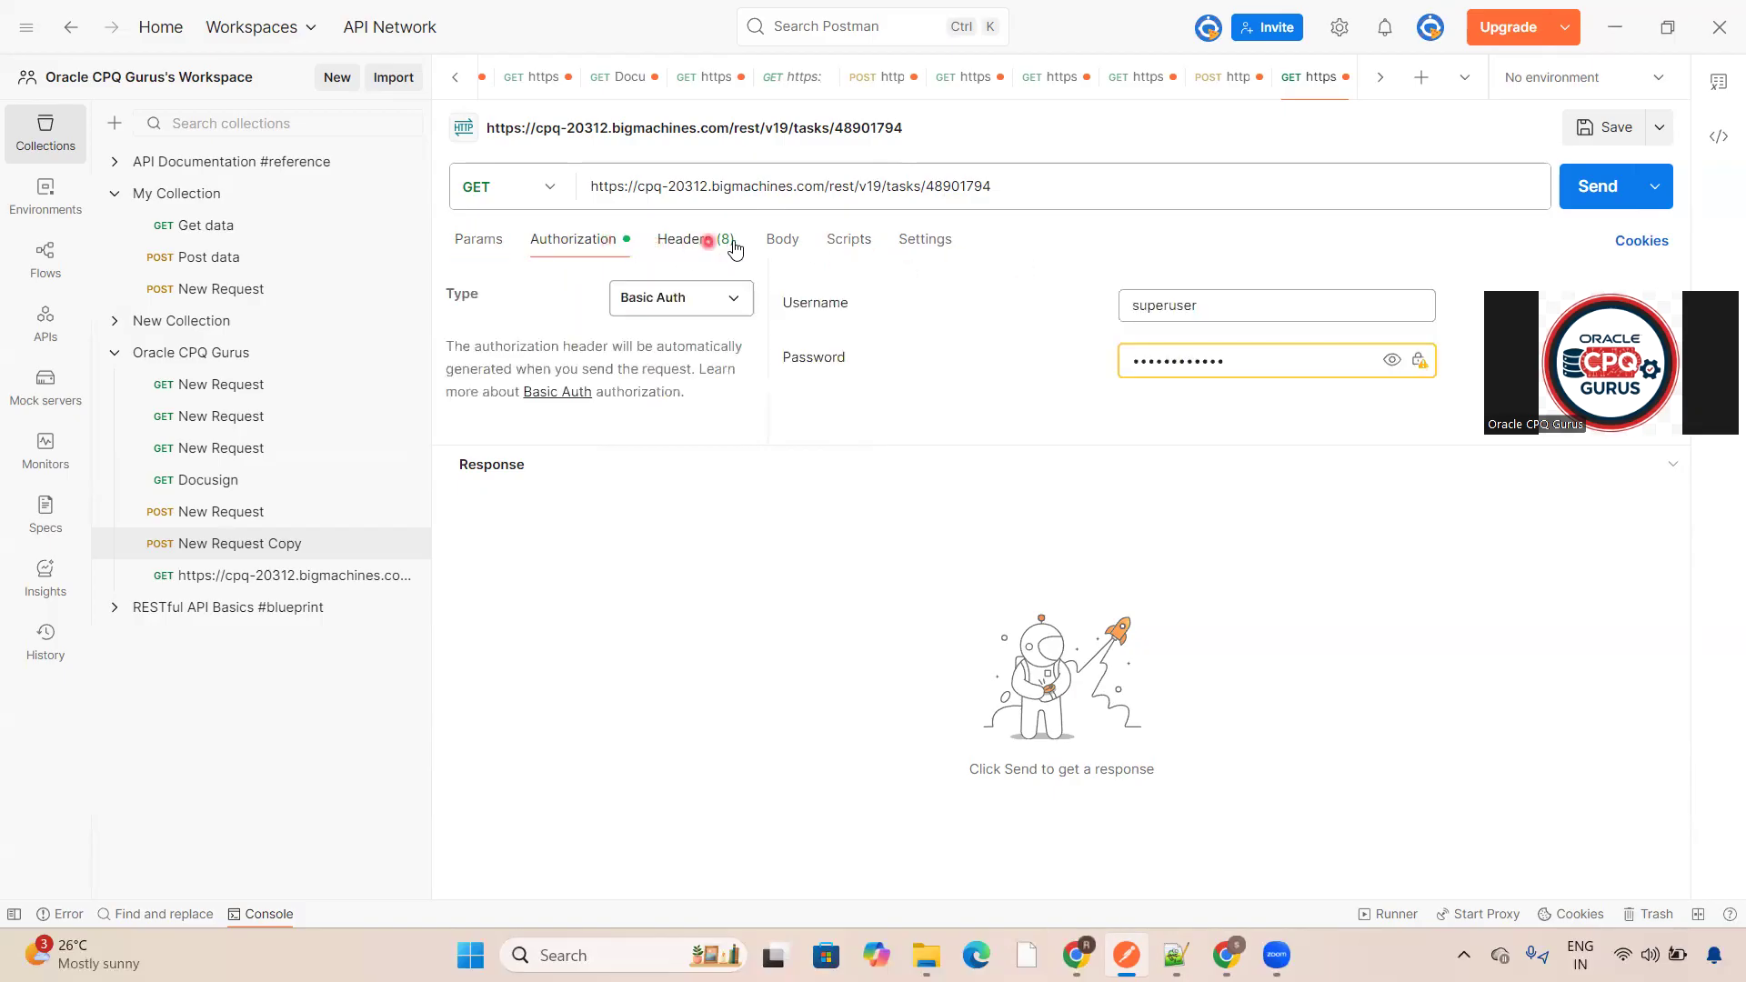
left_click(780, 240)
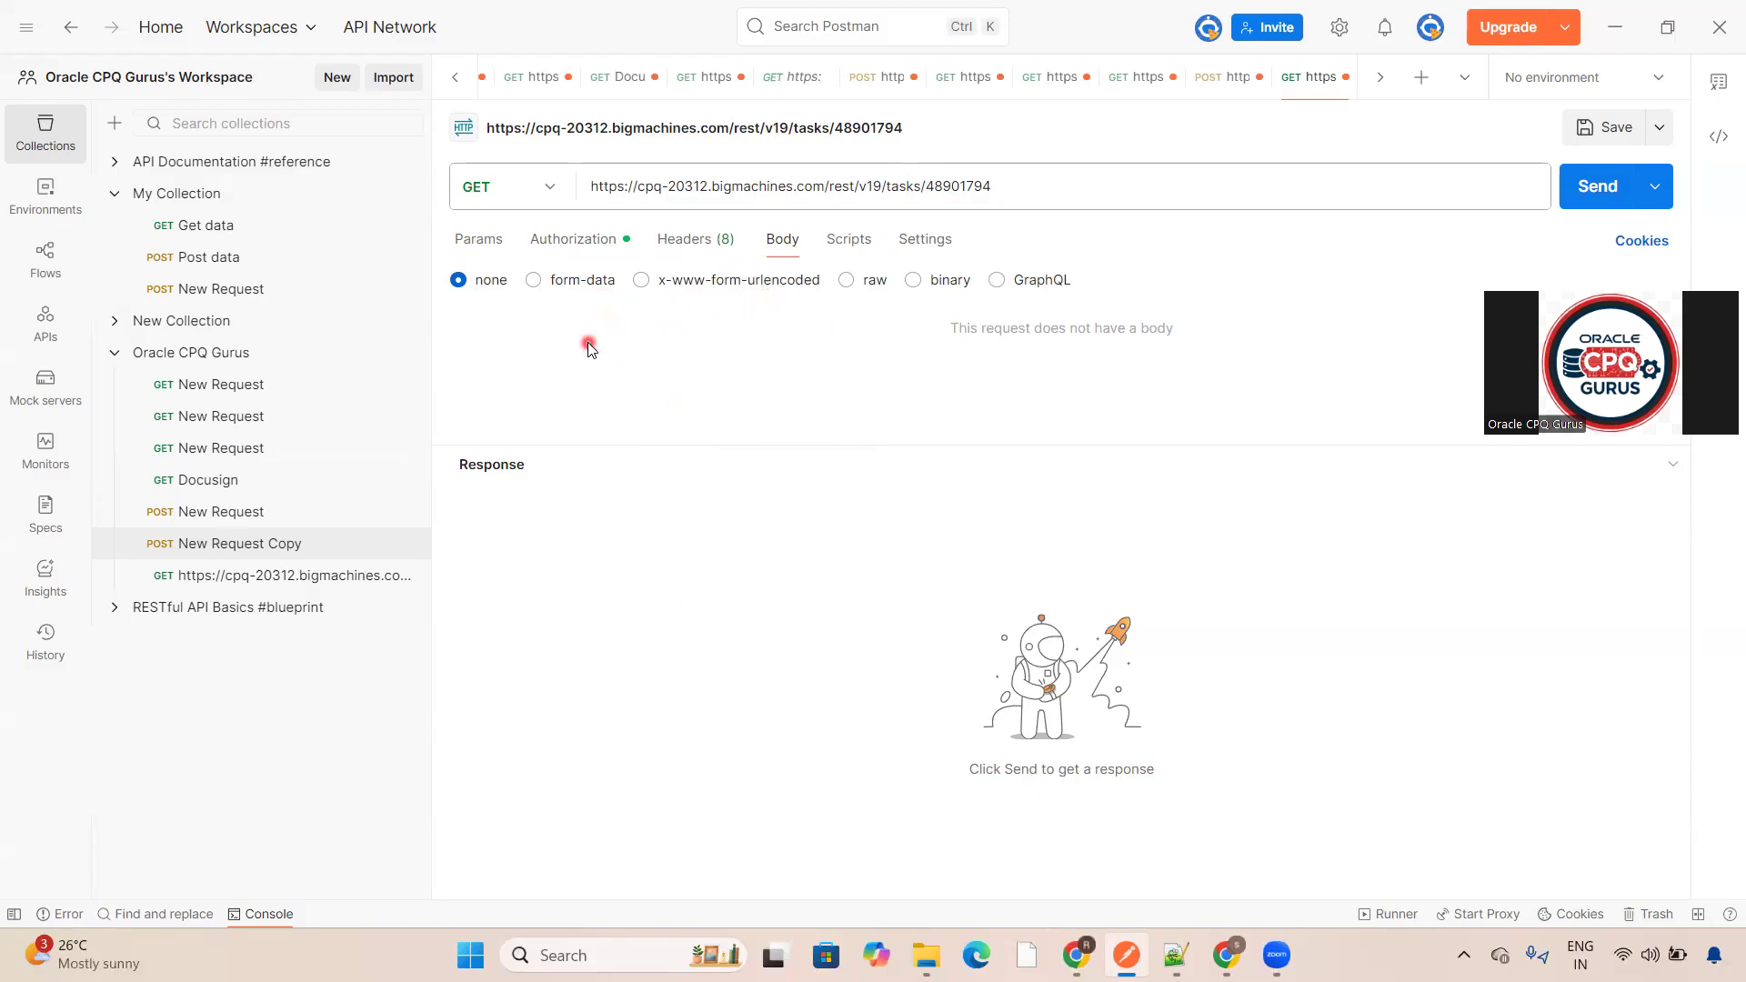
left_click(480, 246)
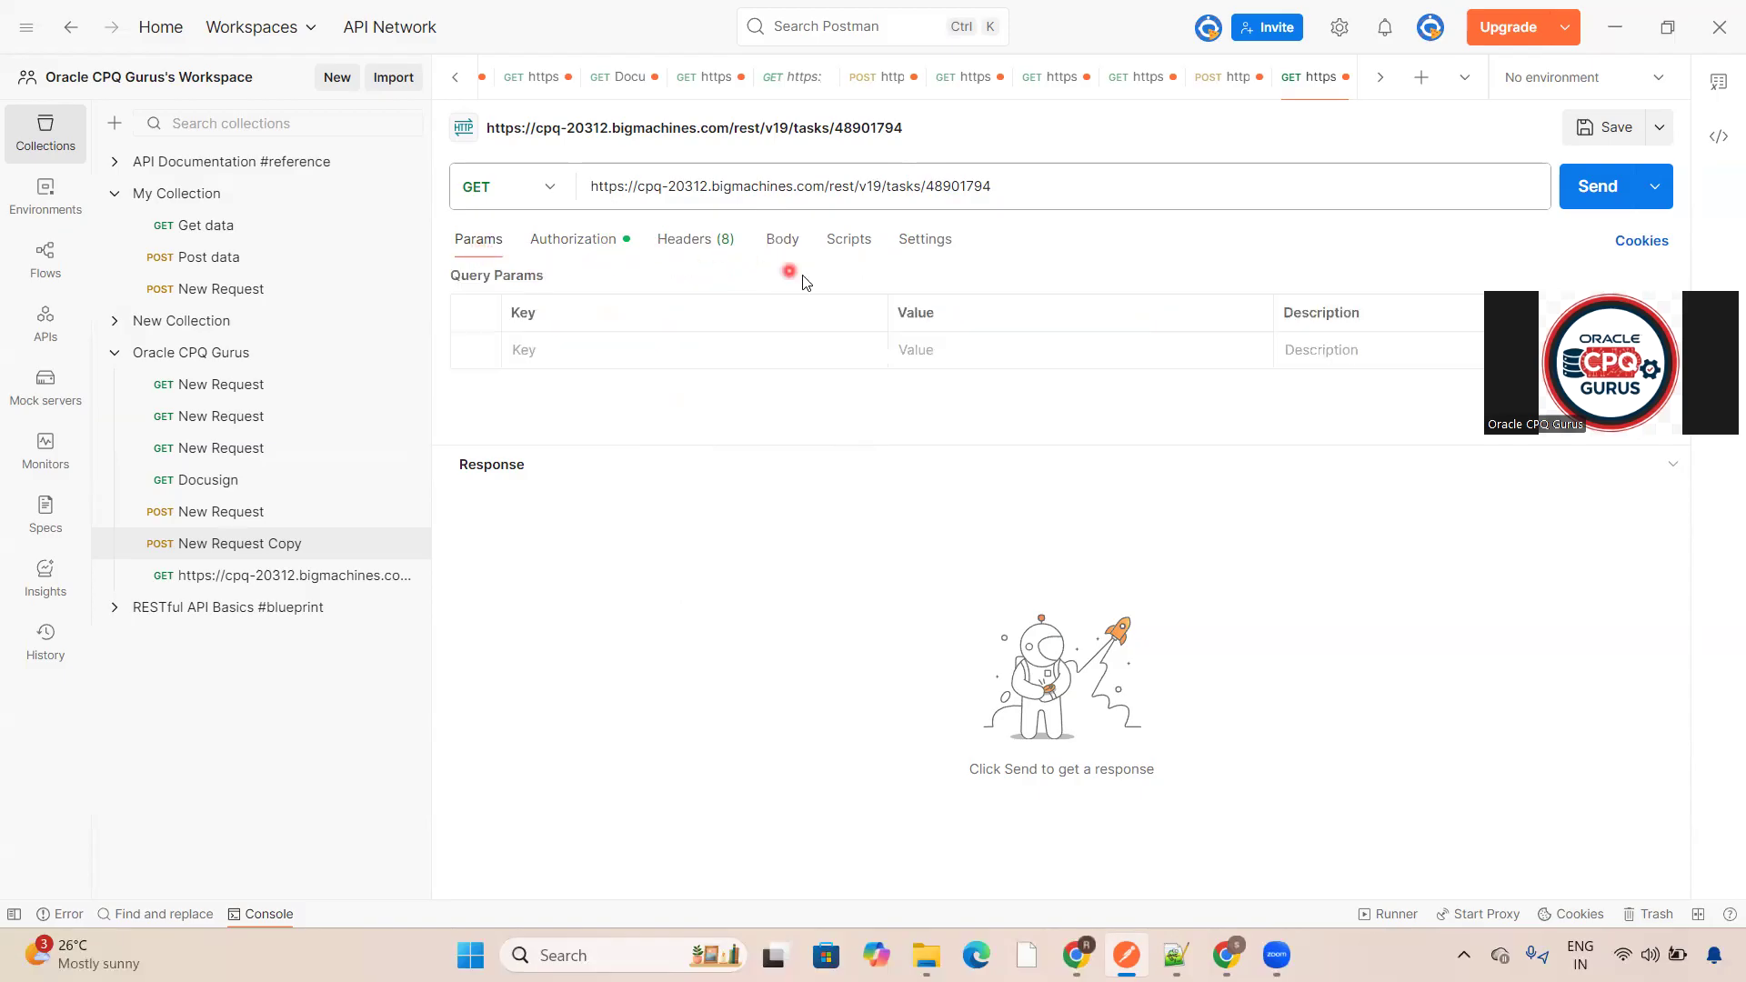
left_click(1621, 197)
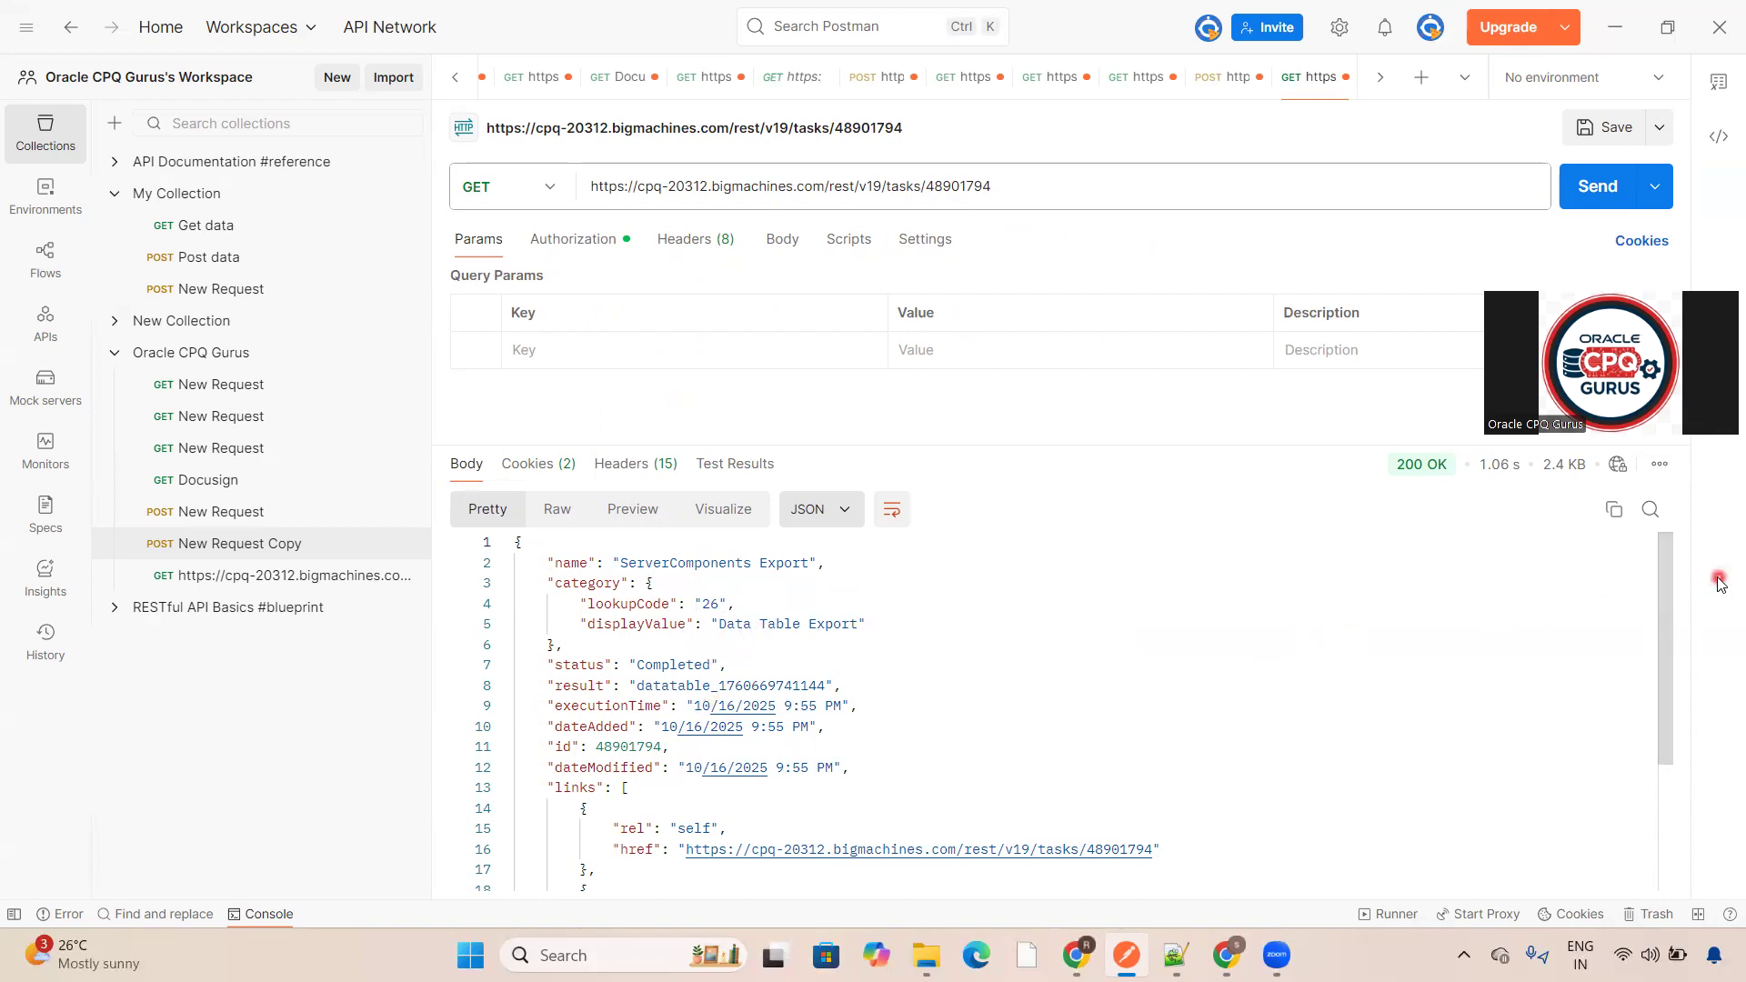
left_click_drag(1660, 576, 1661, 647)
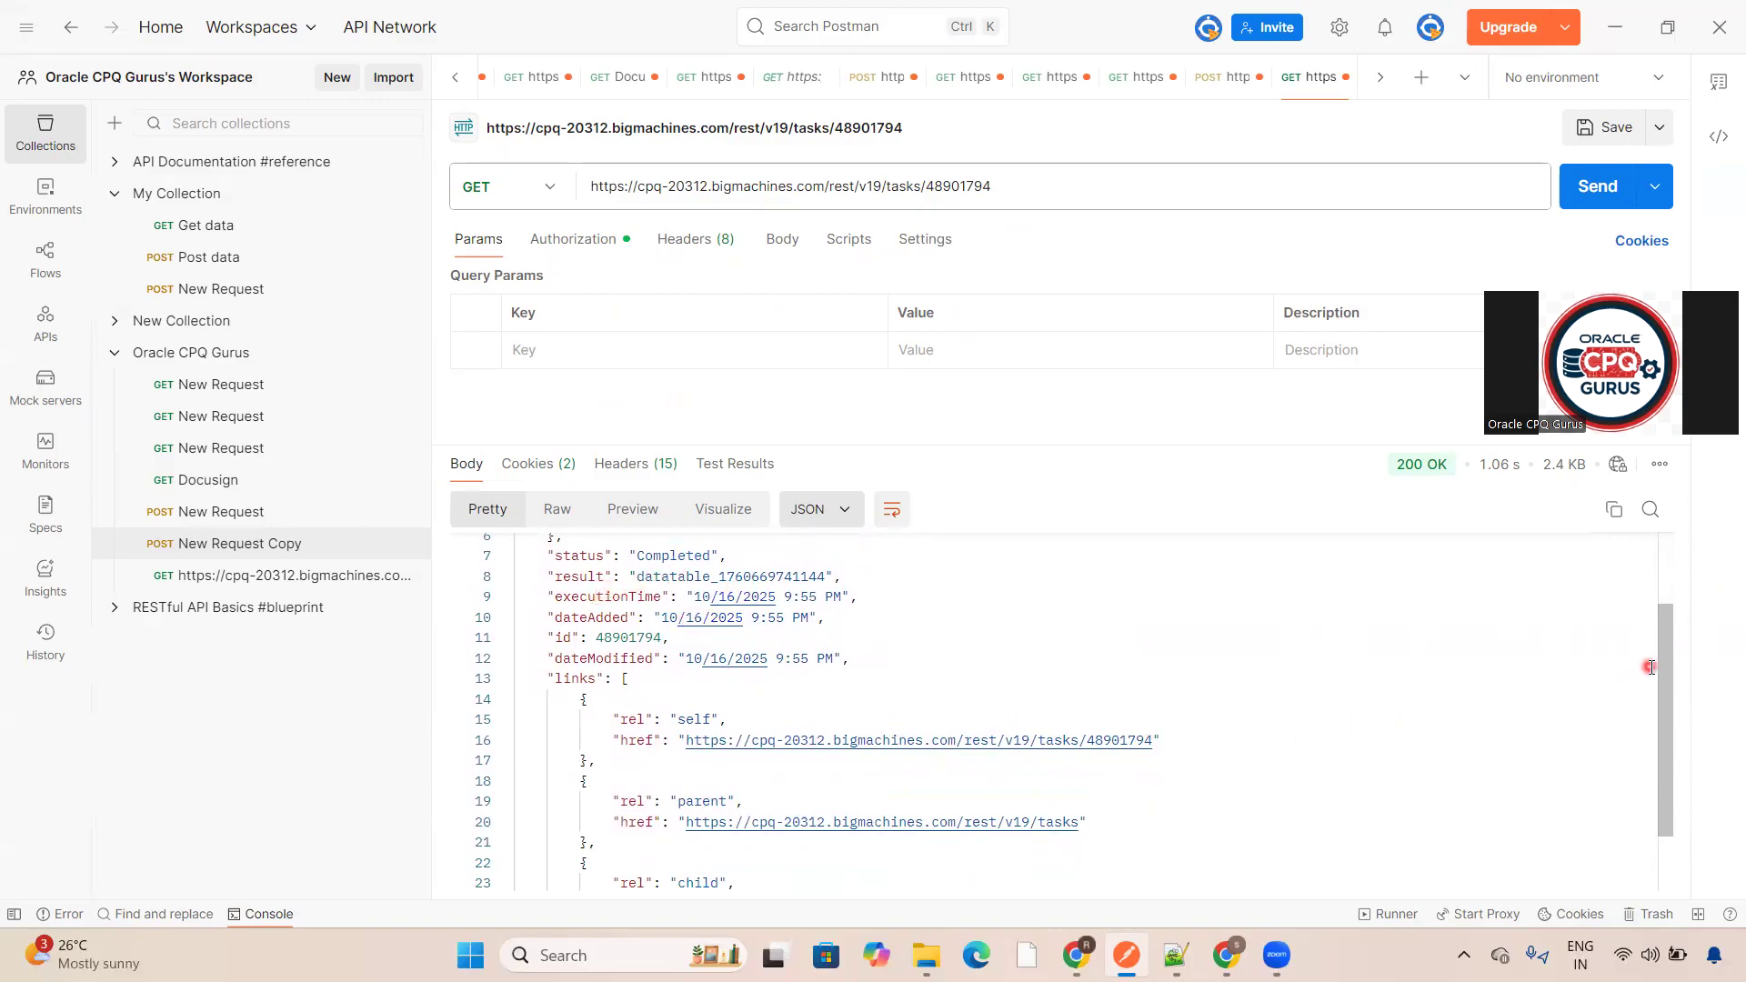
left_click_drag(1668, 686, 1662, 773)
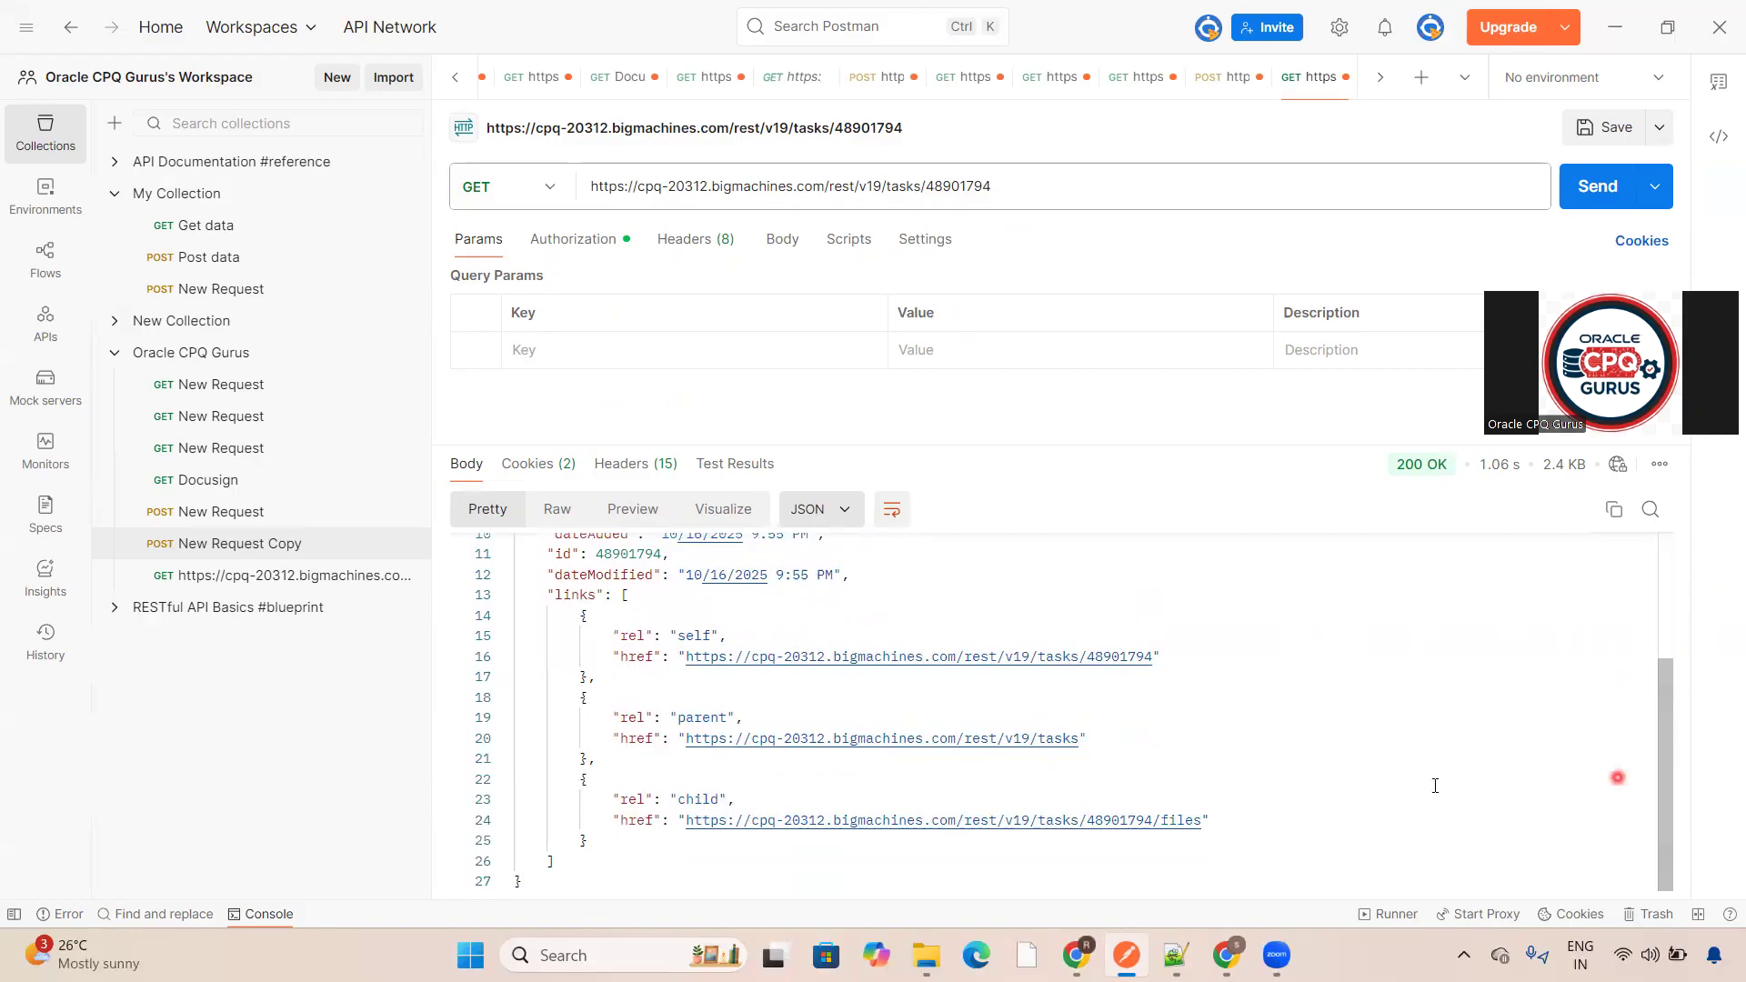
- Open the task's child files link as a new GET request, set Basic Auth authorization, and send it
double_click(1121, 824)
left_click(1119, 825)
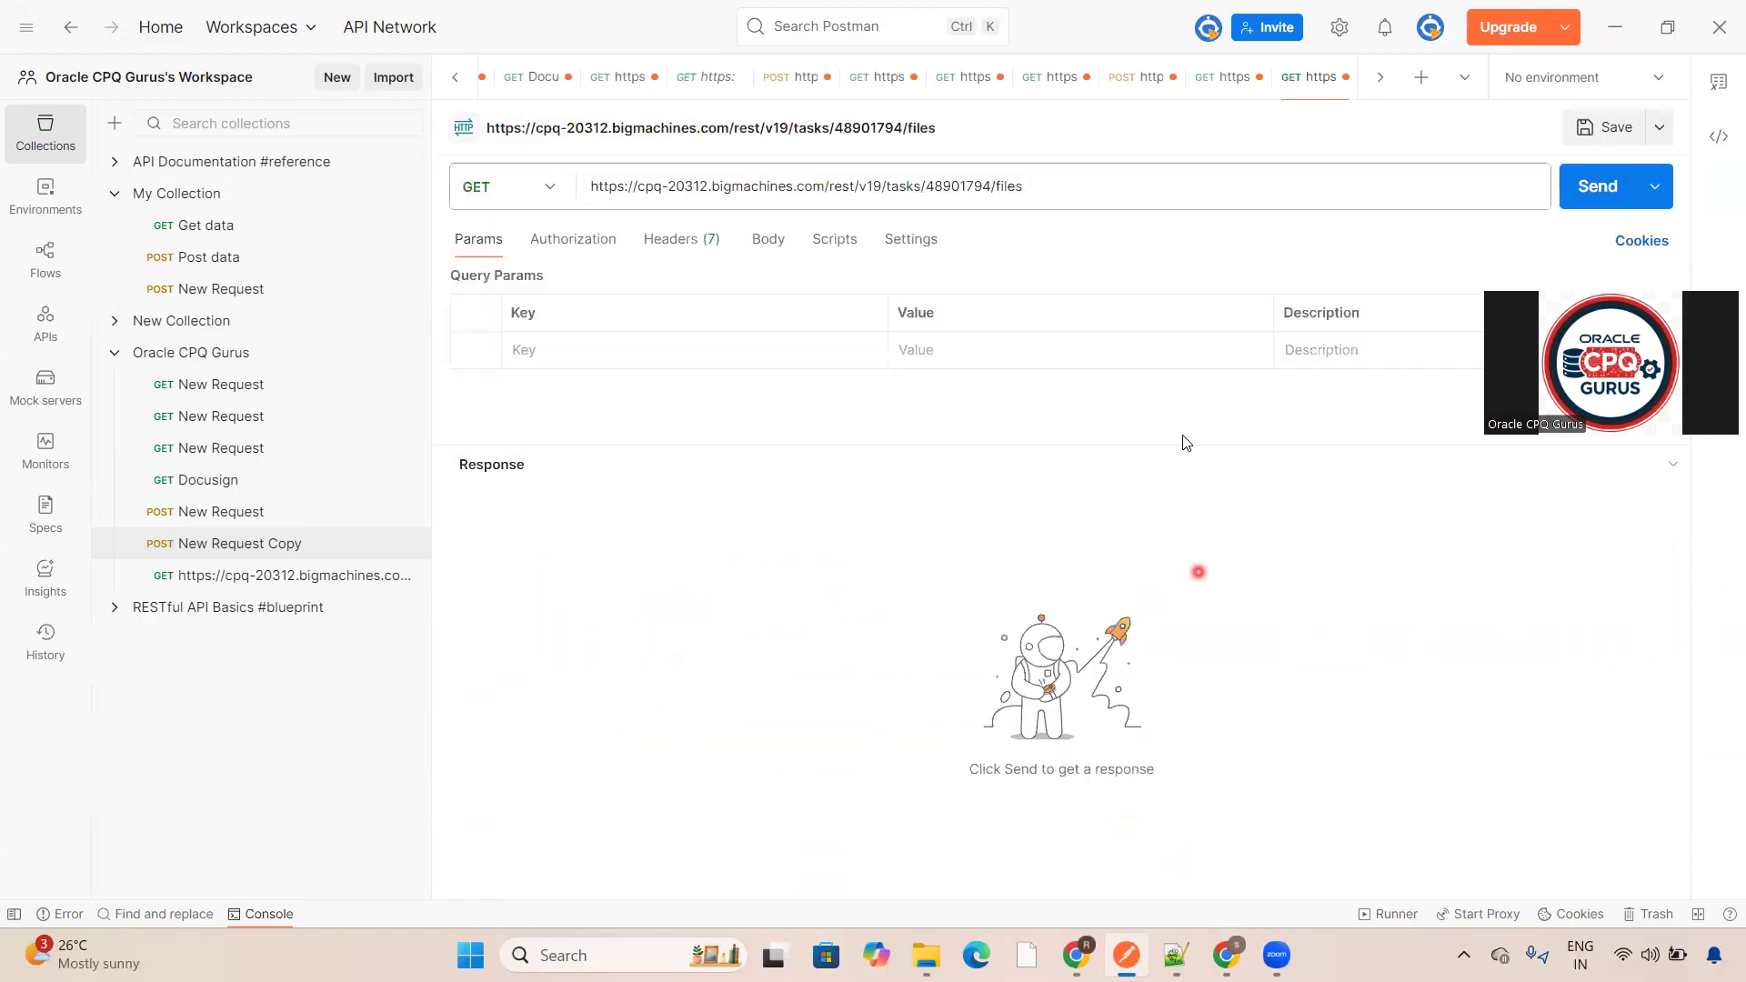
left_click(1019, 186)
left_click(600, 246)
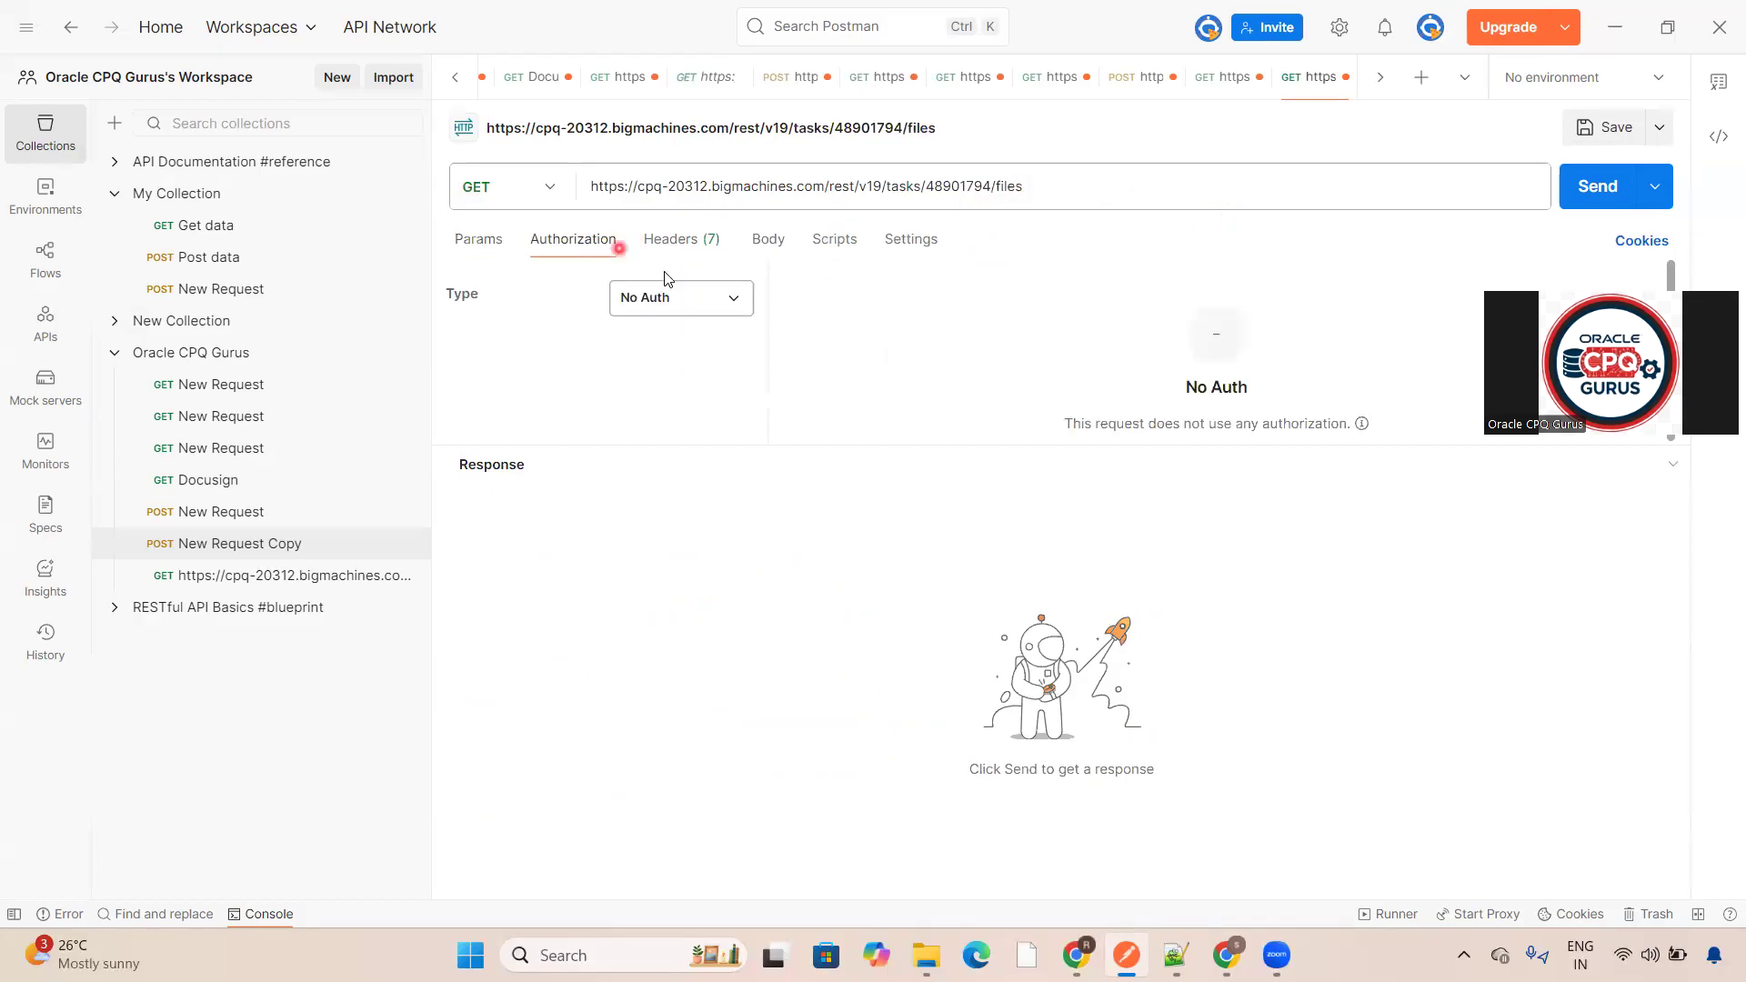
left_click(680, 297)
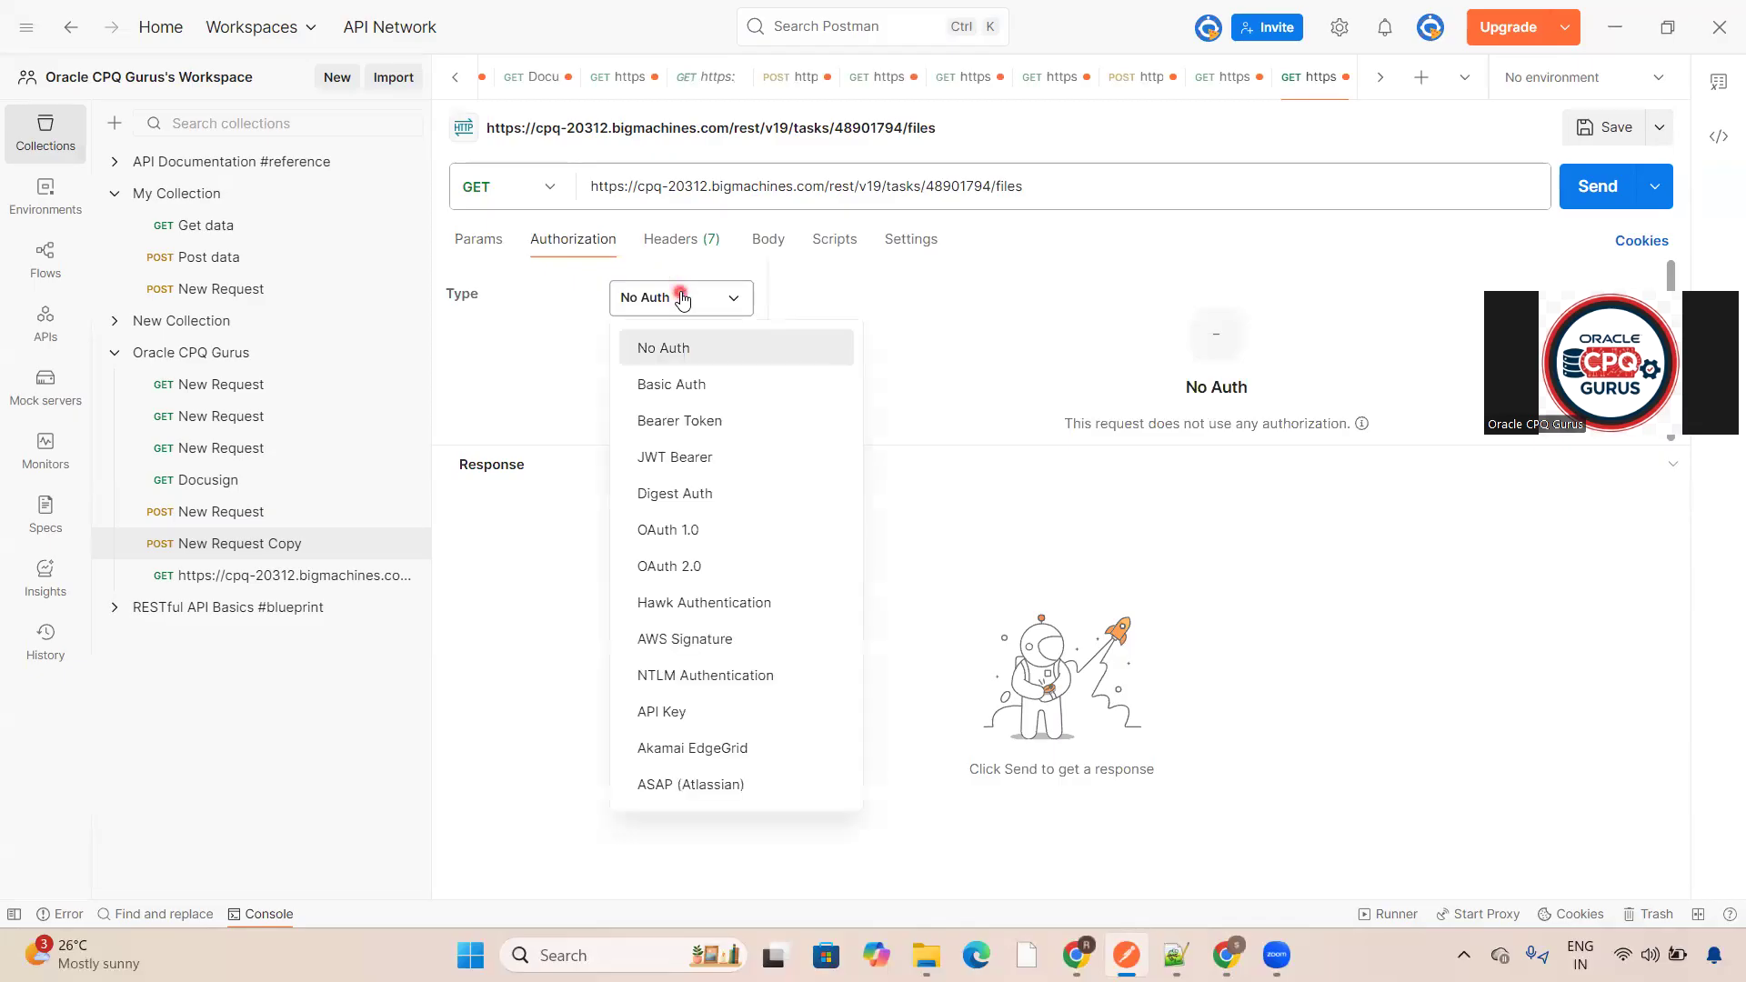
left_click(672, 384)
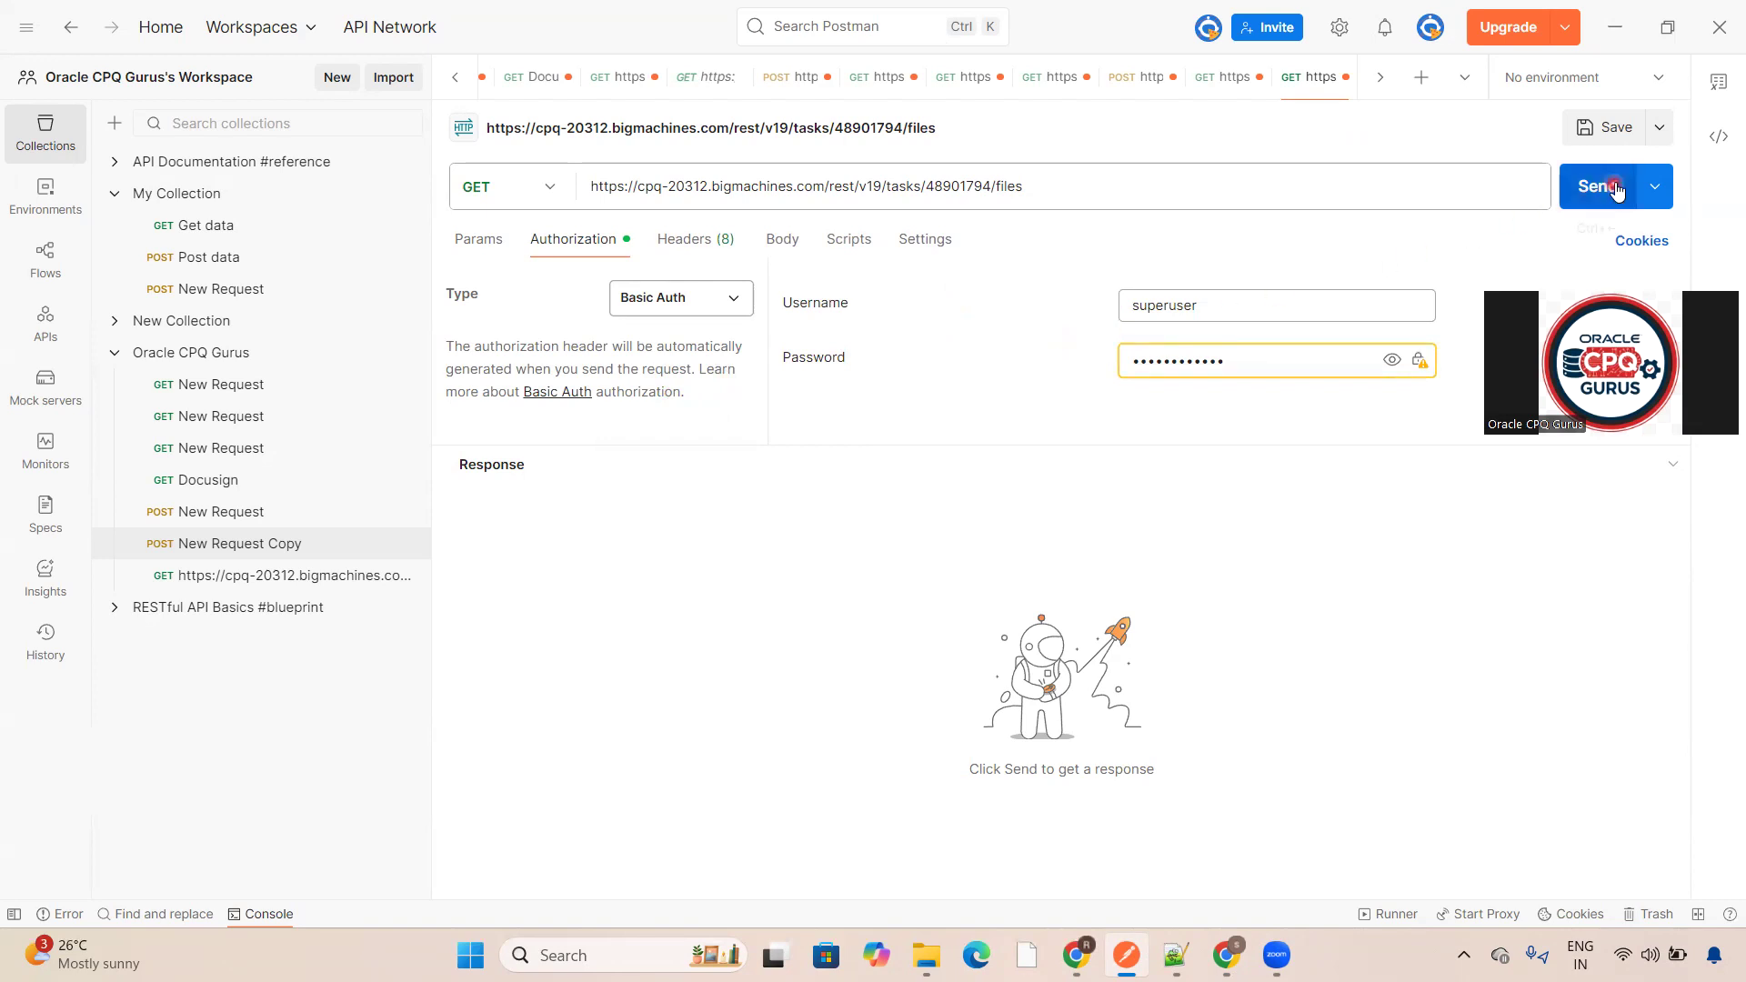
left_click(490, 249)
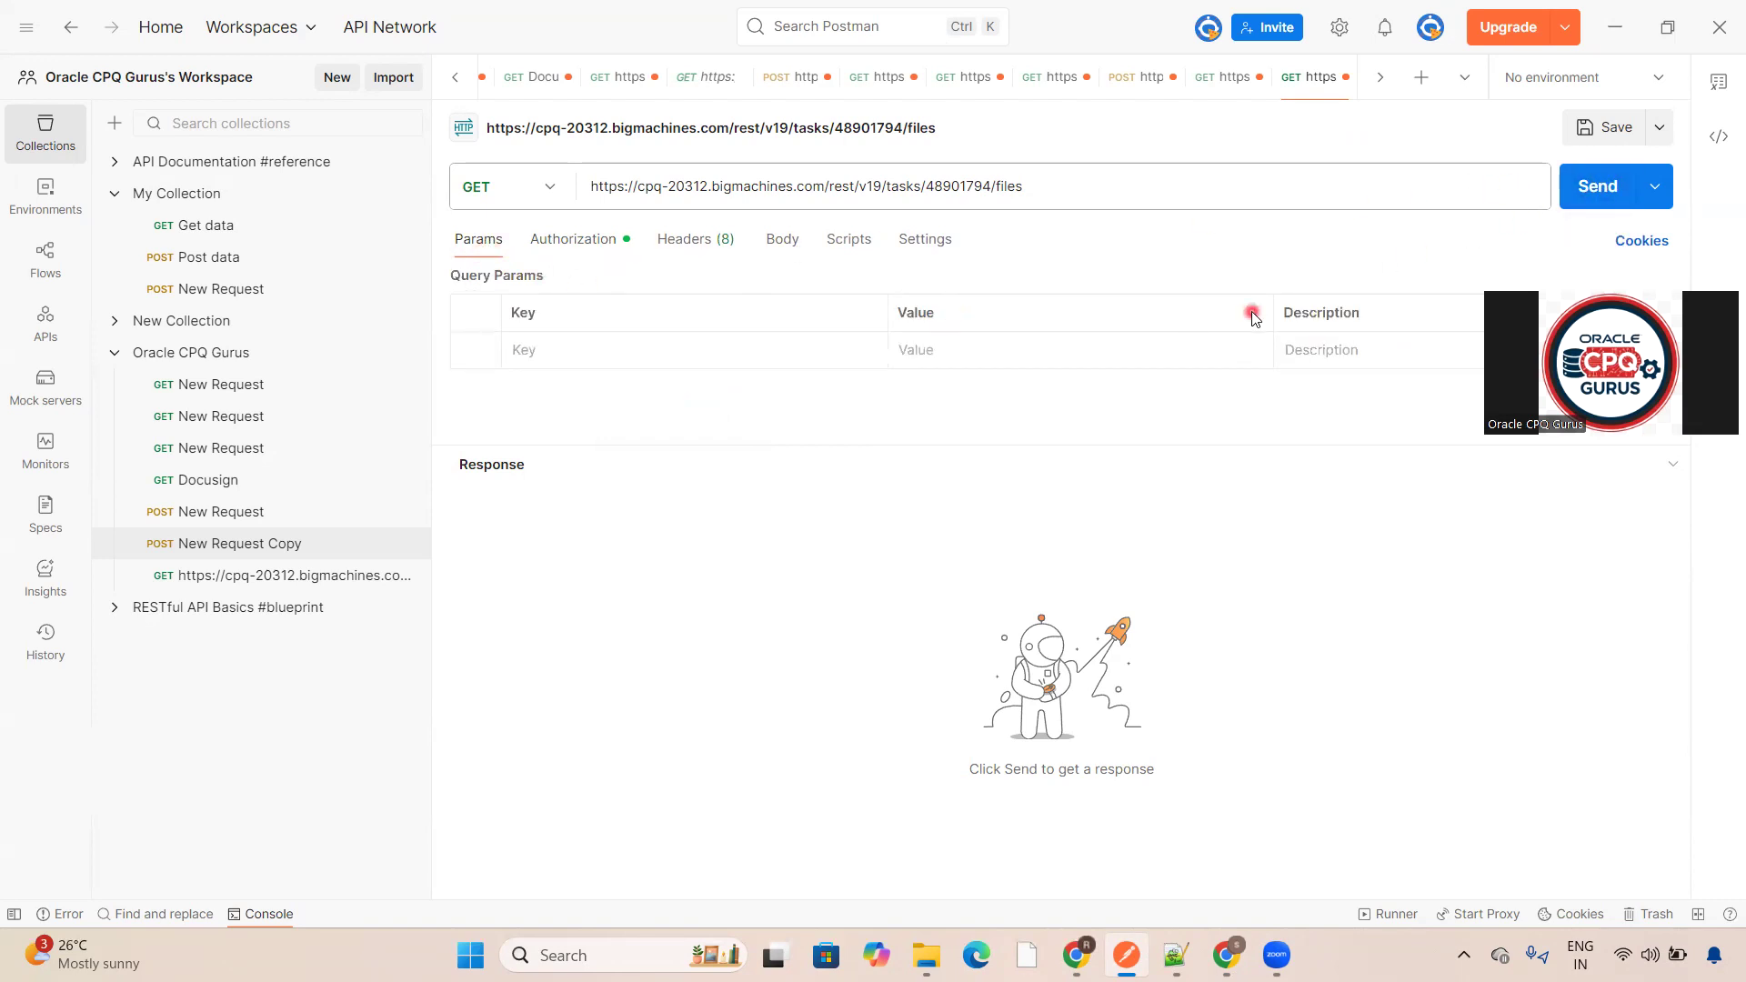
left_click(1605, 189)
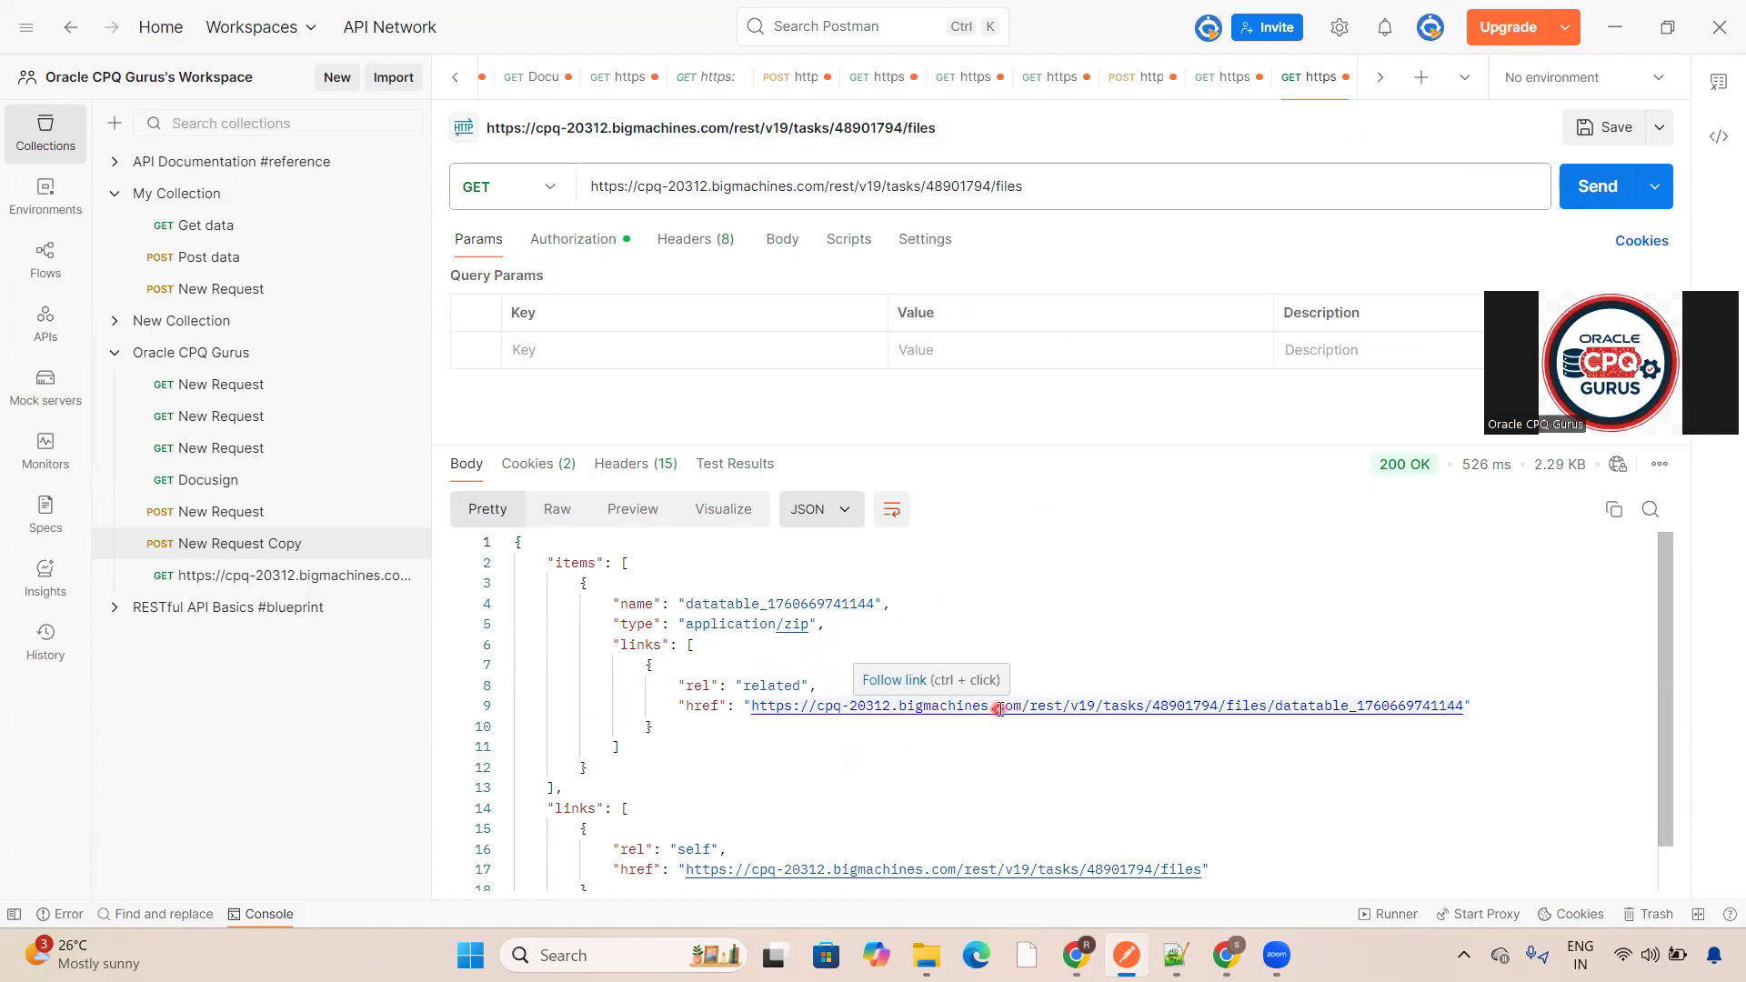
- Open the datatable file link from the files response and set its authorization to Basic Auth
left_click(1000, 708, "ctrl")
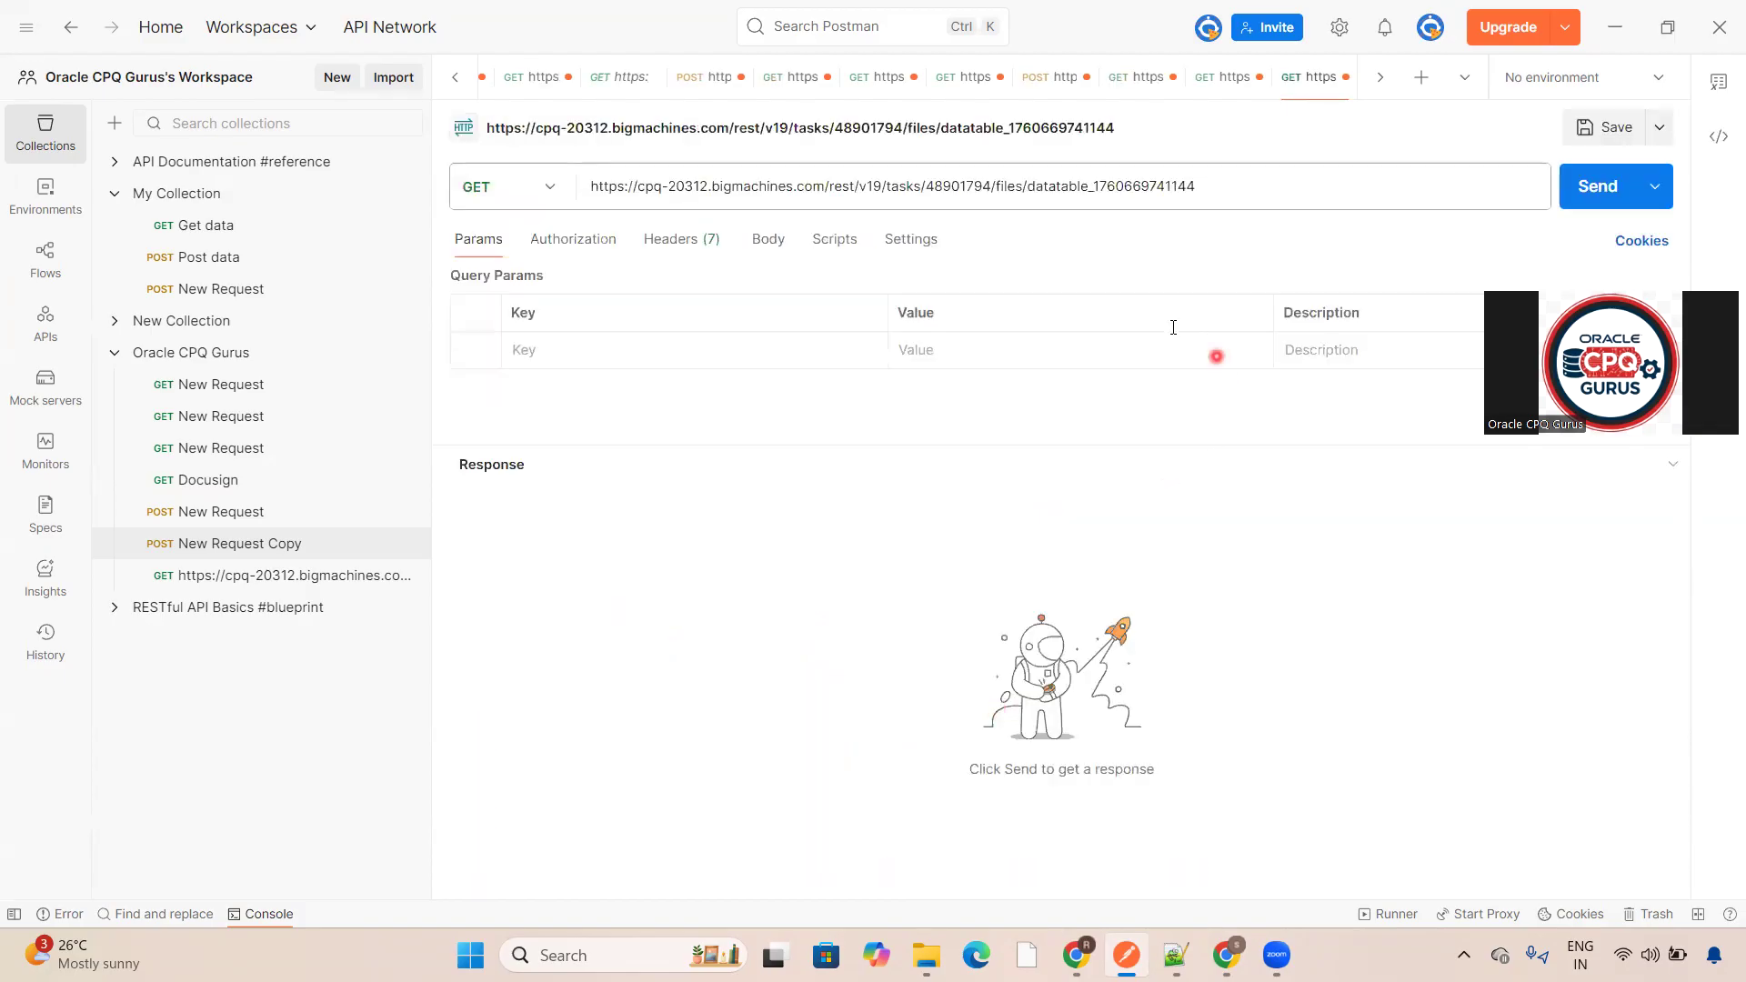
left_click(693, 243)
left_click(592, 251)
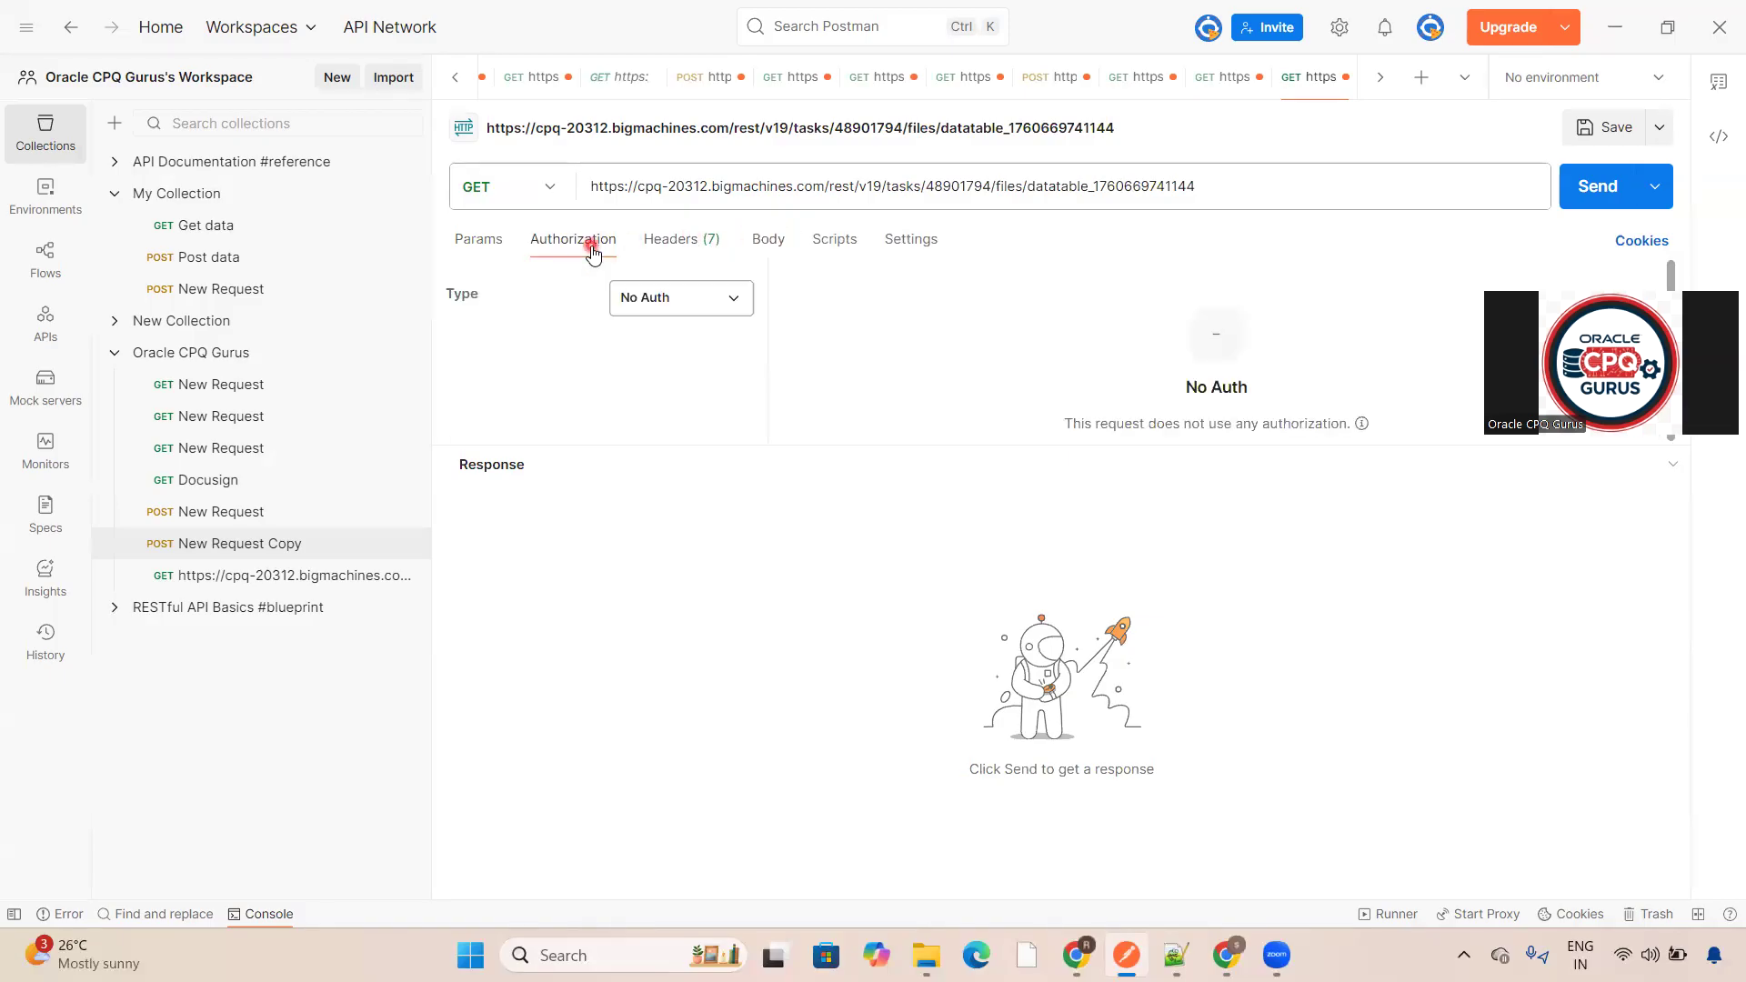
left_click(640, 296)
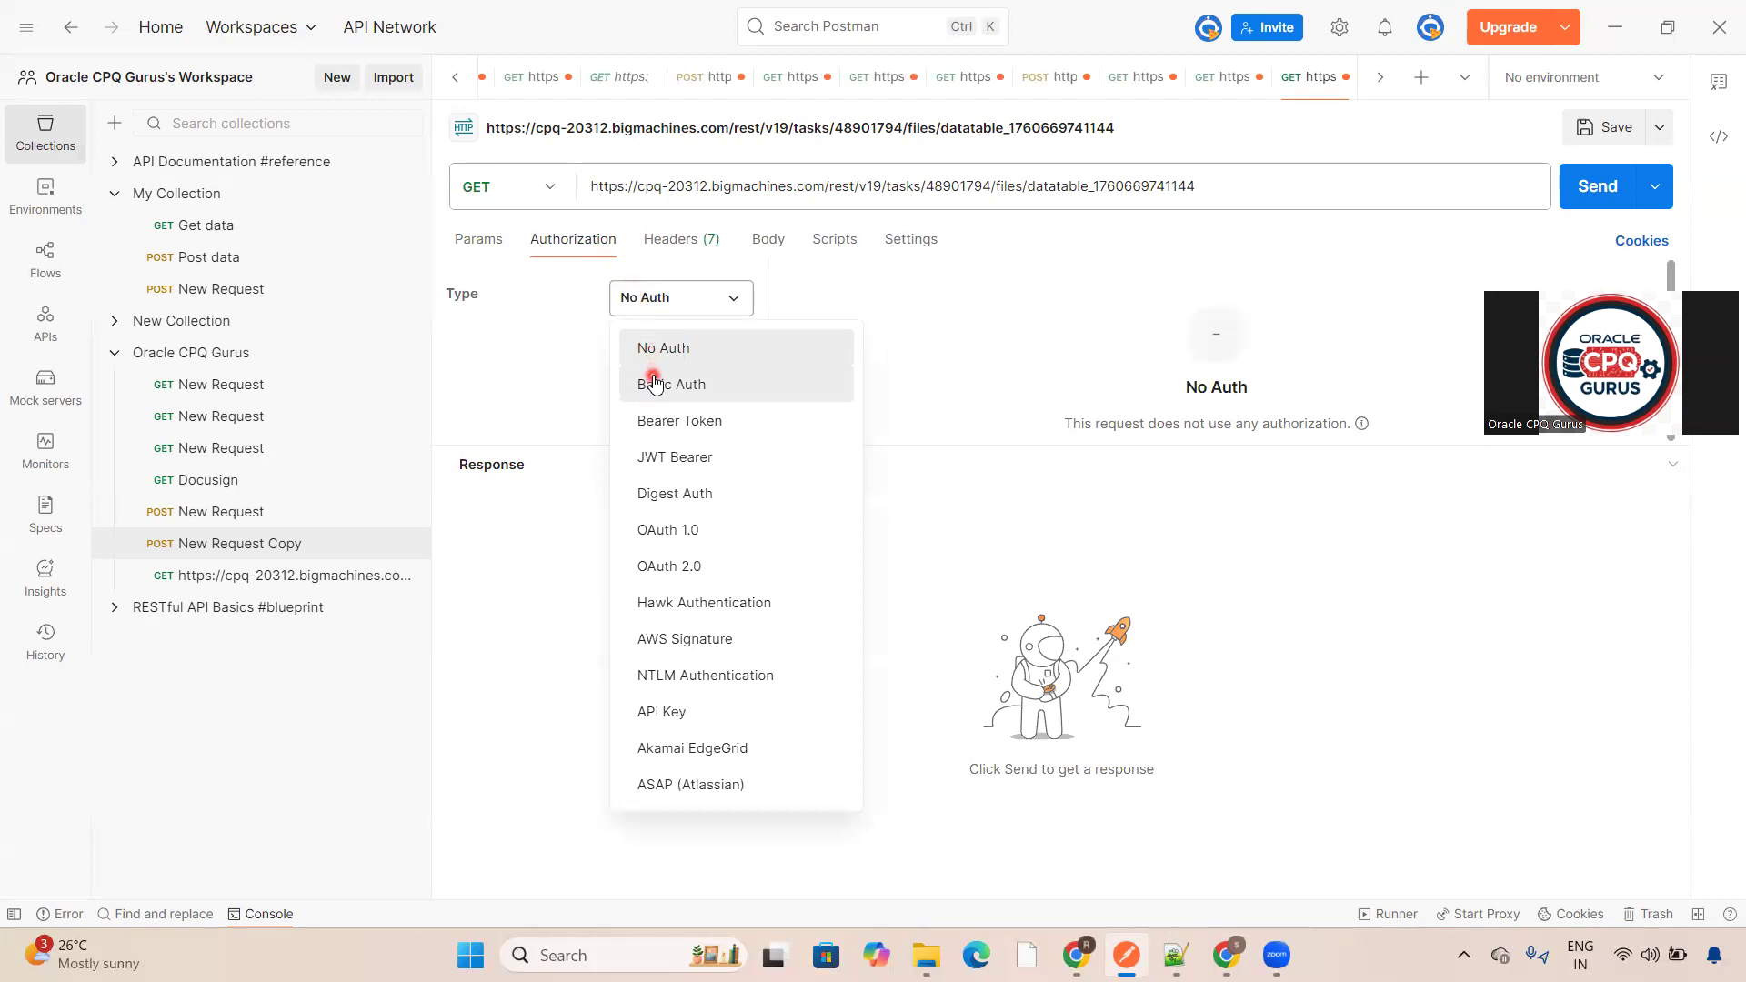
left_click(721, 369)
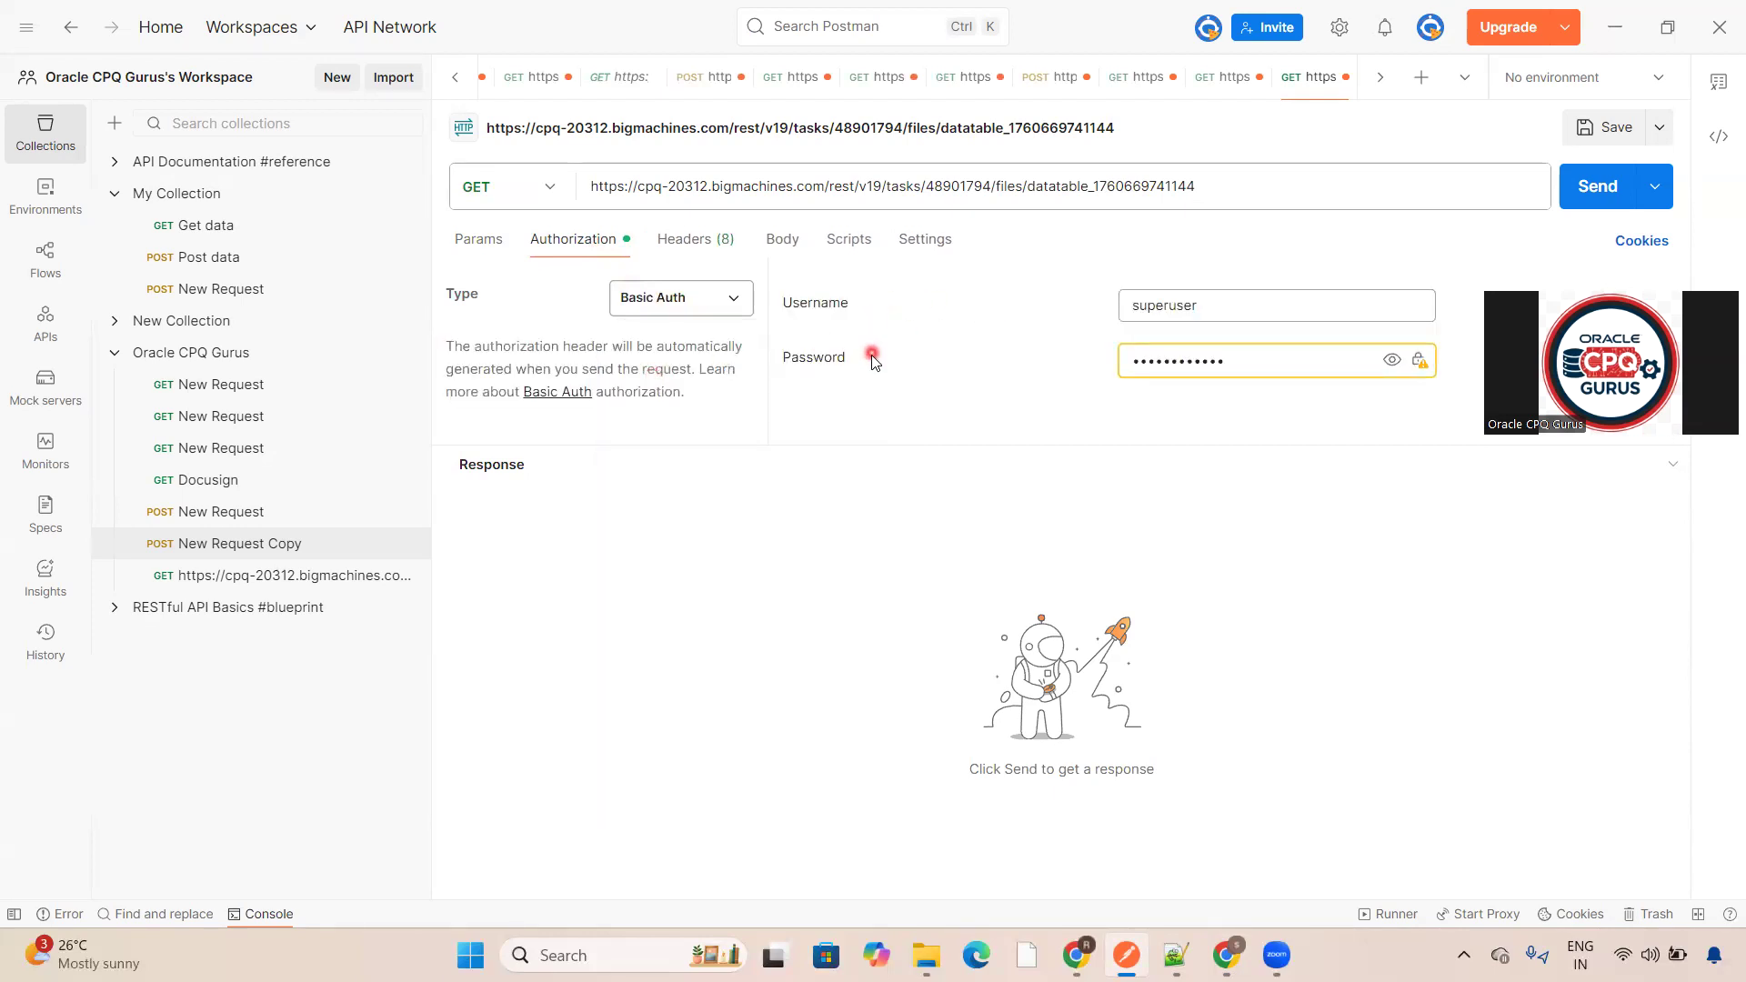
left_click(491, 241)
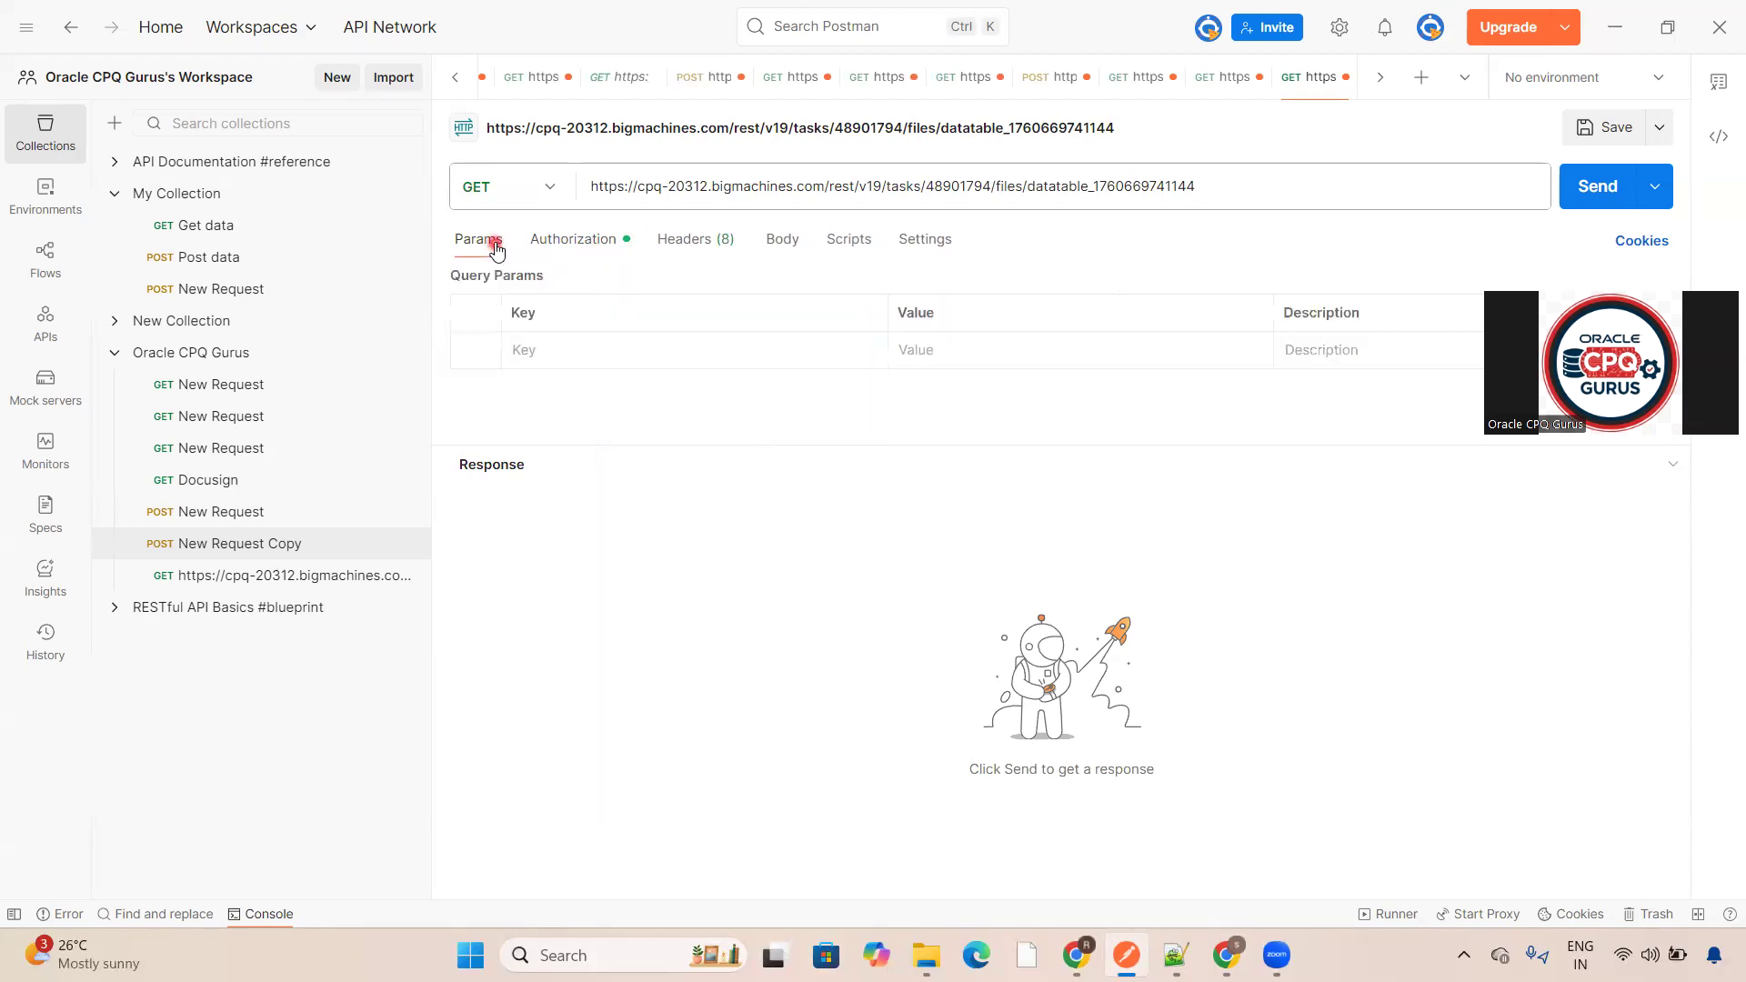
- Send the file request, then use Send and Download to save the response
left_click(1173, 182)
left_click(1127, 189)
left_click(1581, 191)
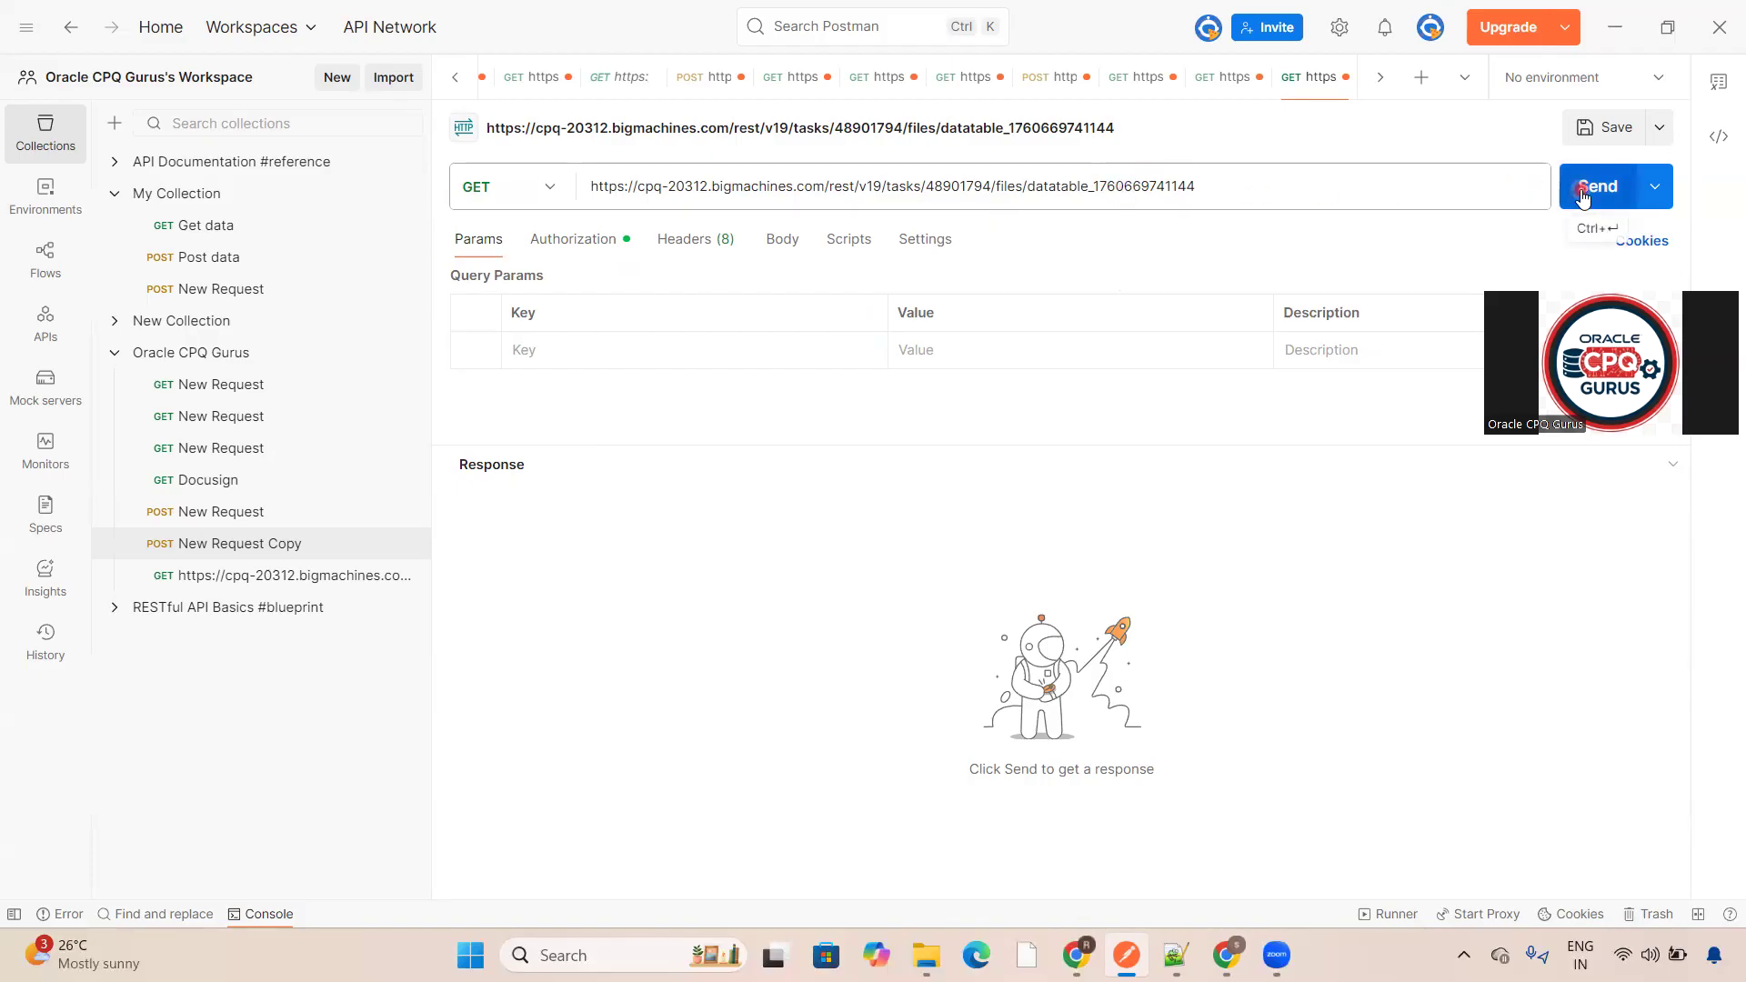
left_click(1580, 193)
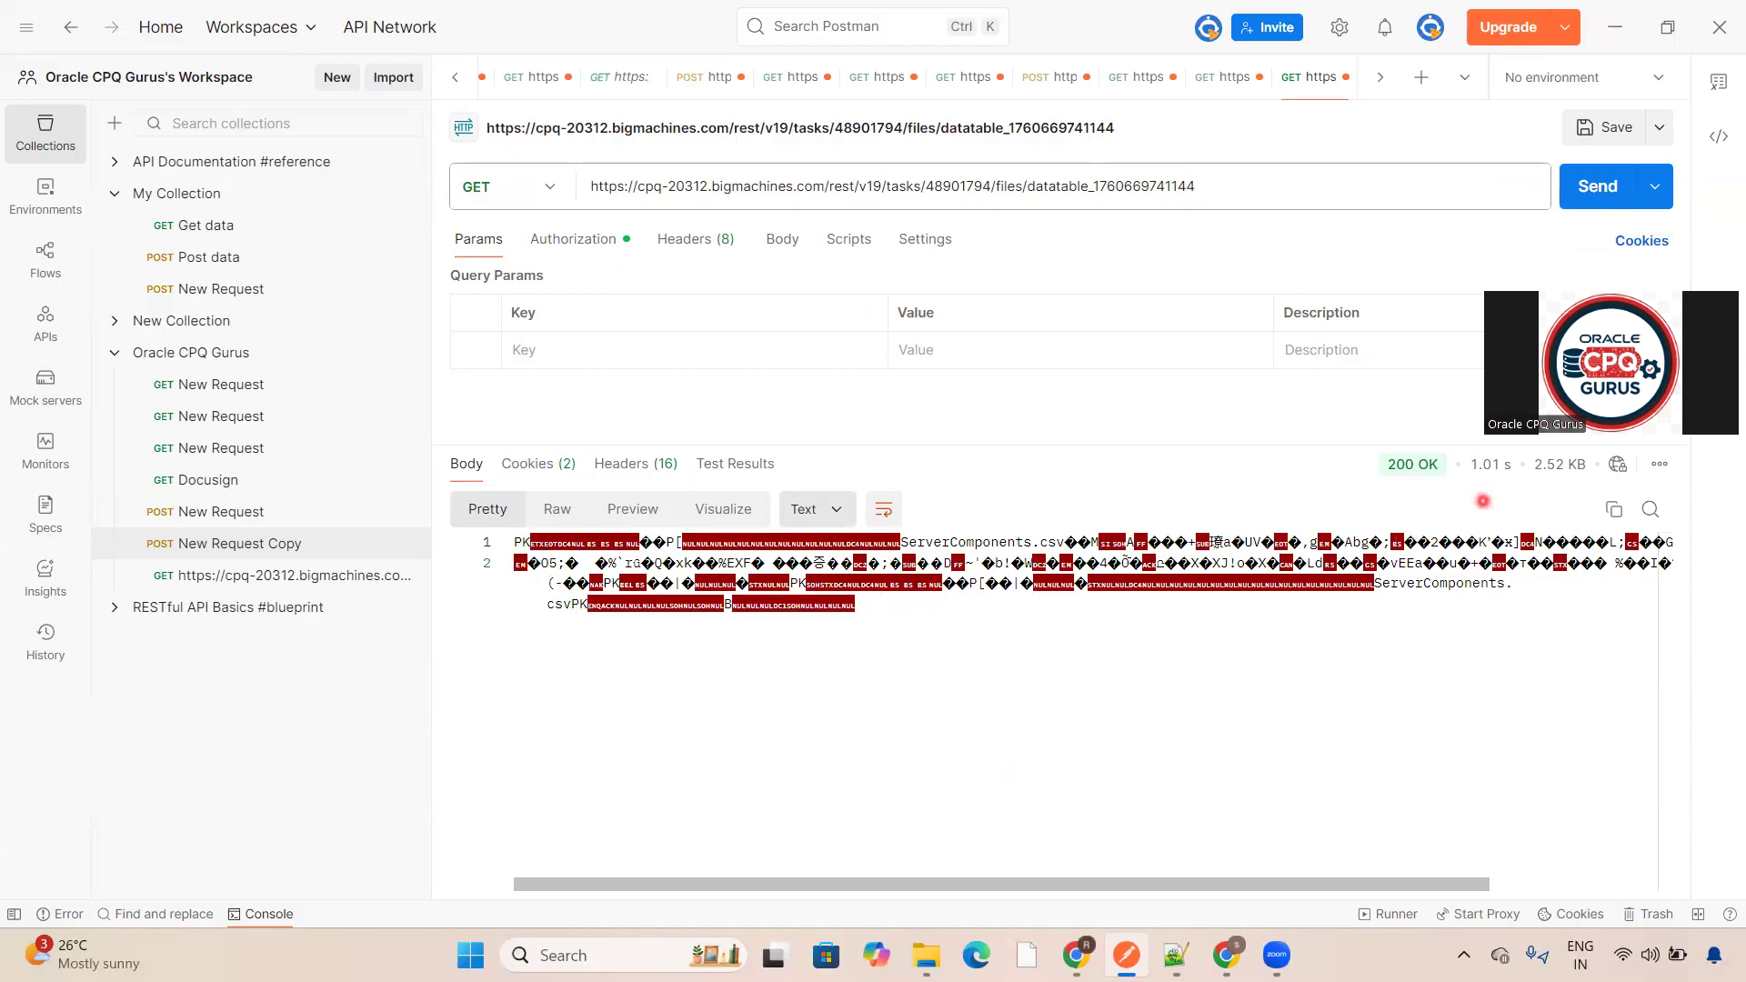
left_click(1661, 189)
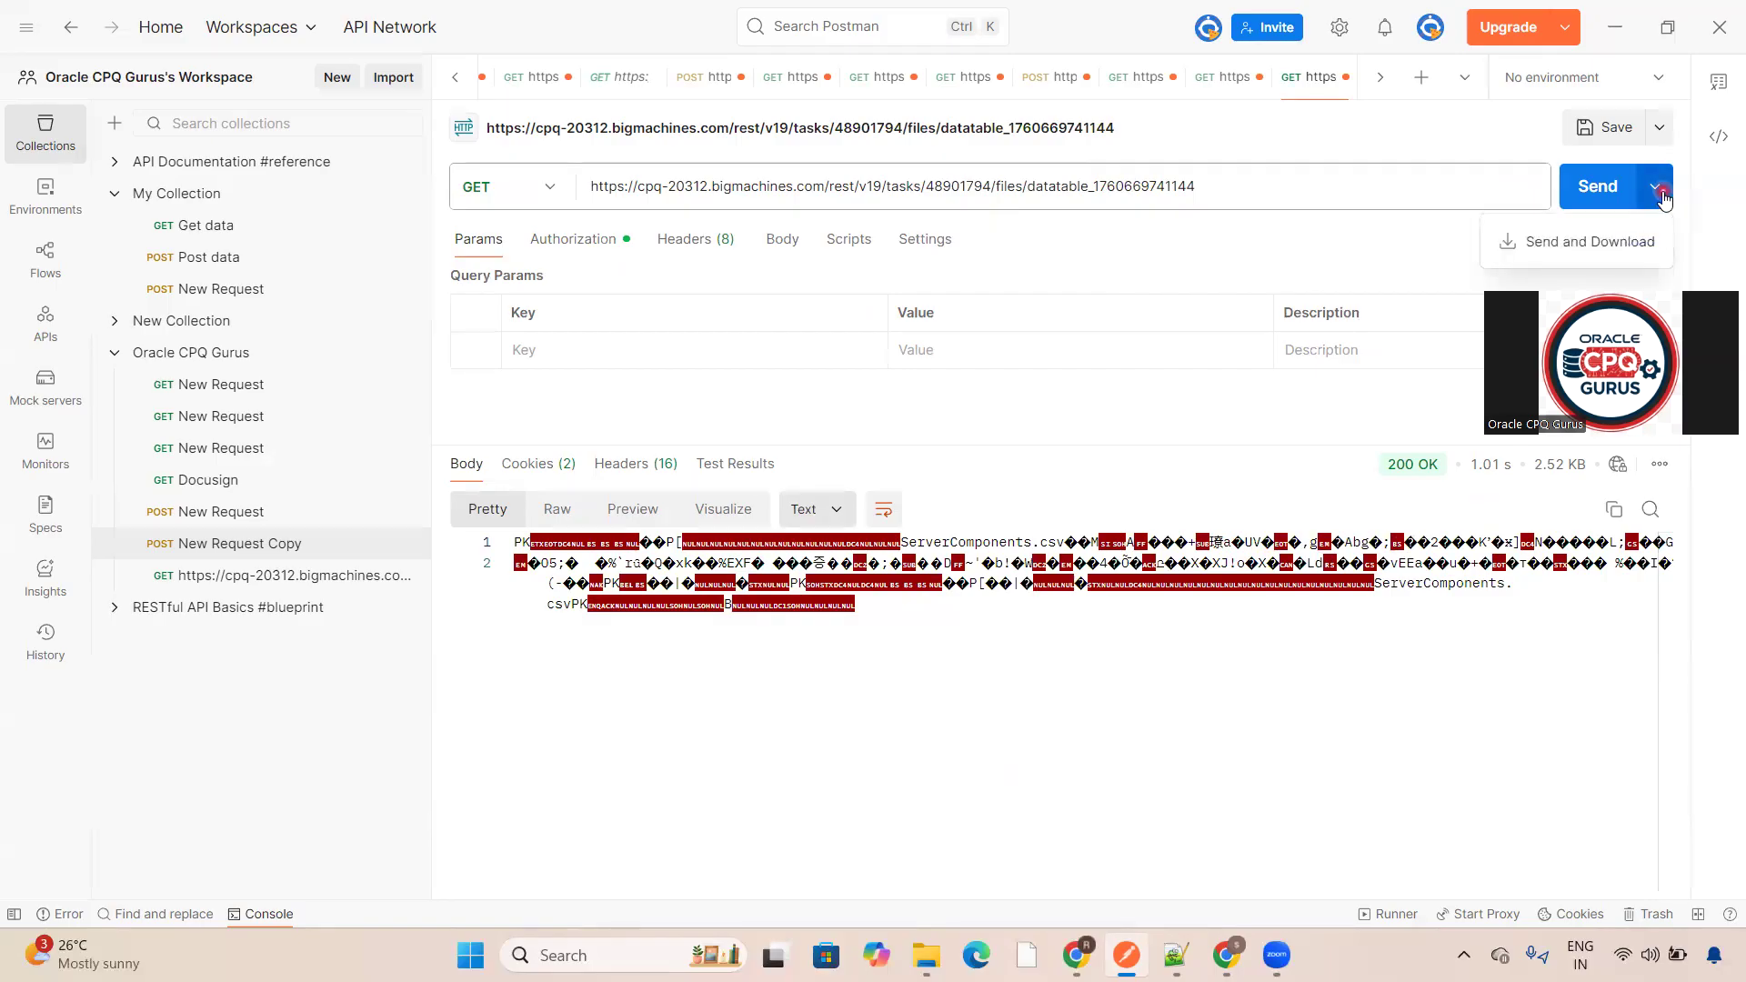
left_click(1570, 242)
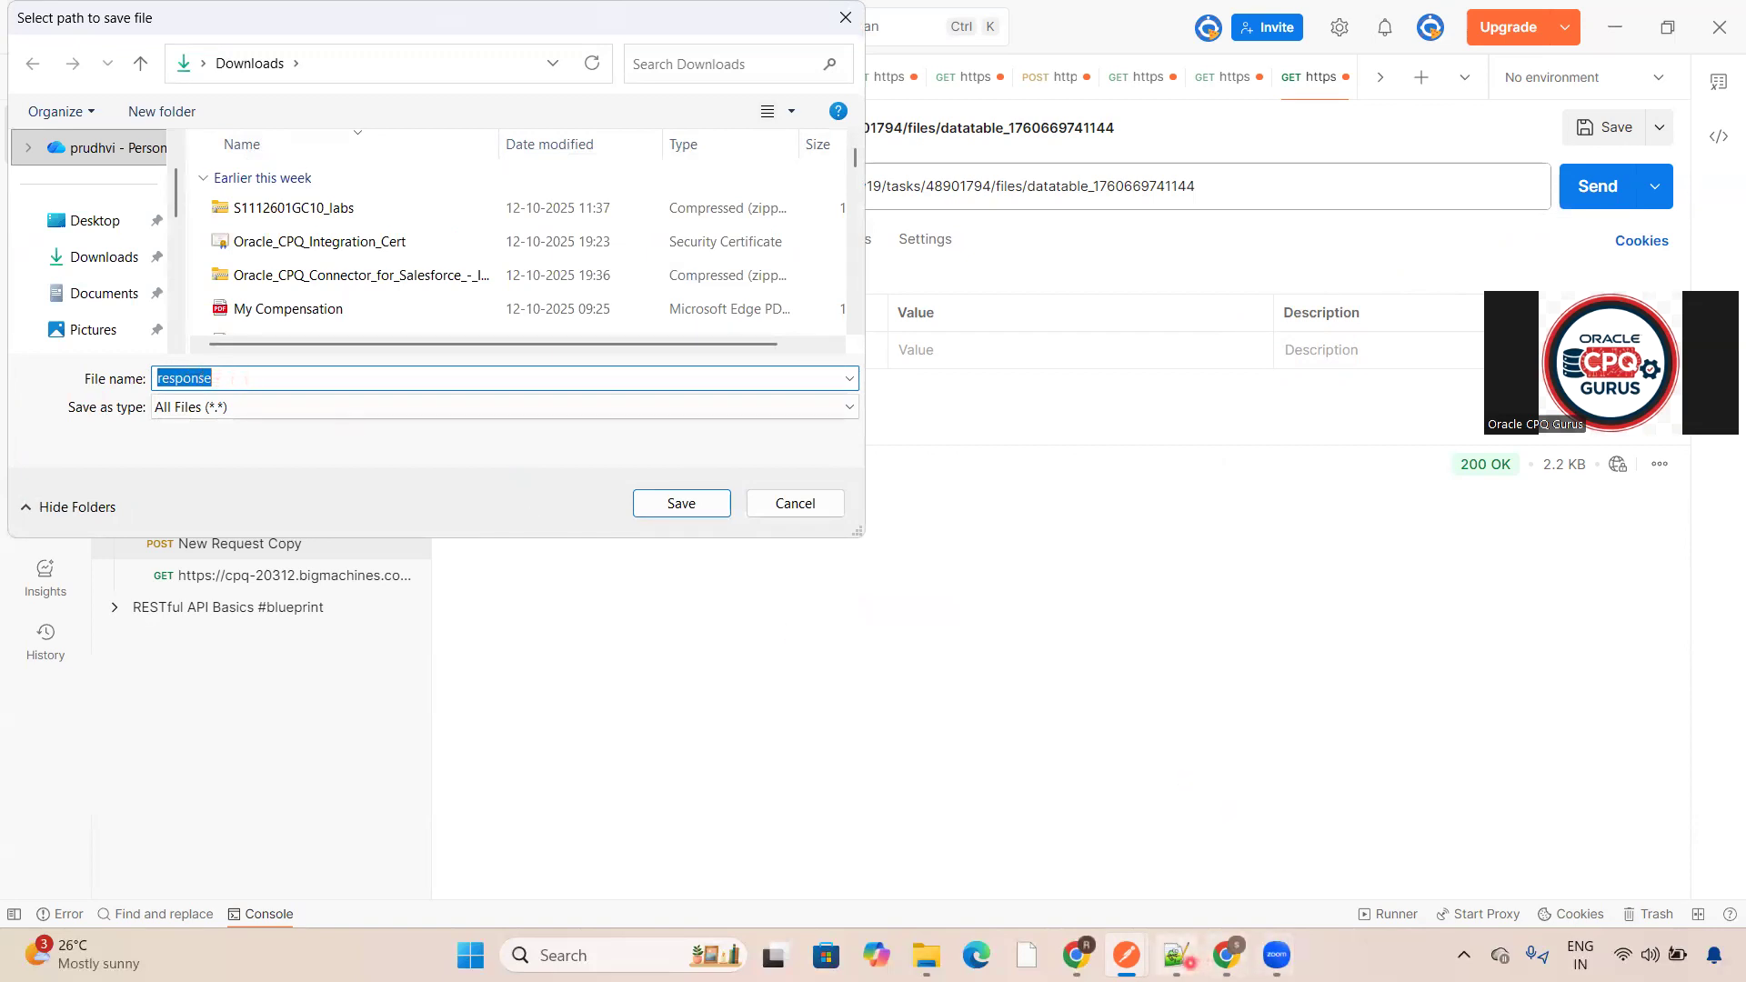
- Name the downloaded response file ServerComponents.zip, using the table name from the notes, and save it in Downloads
left_click(1175, 955)
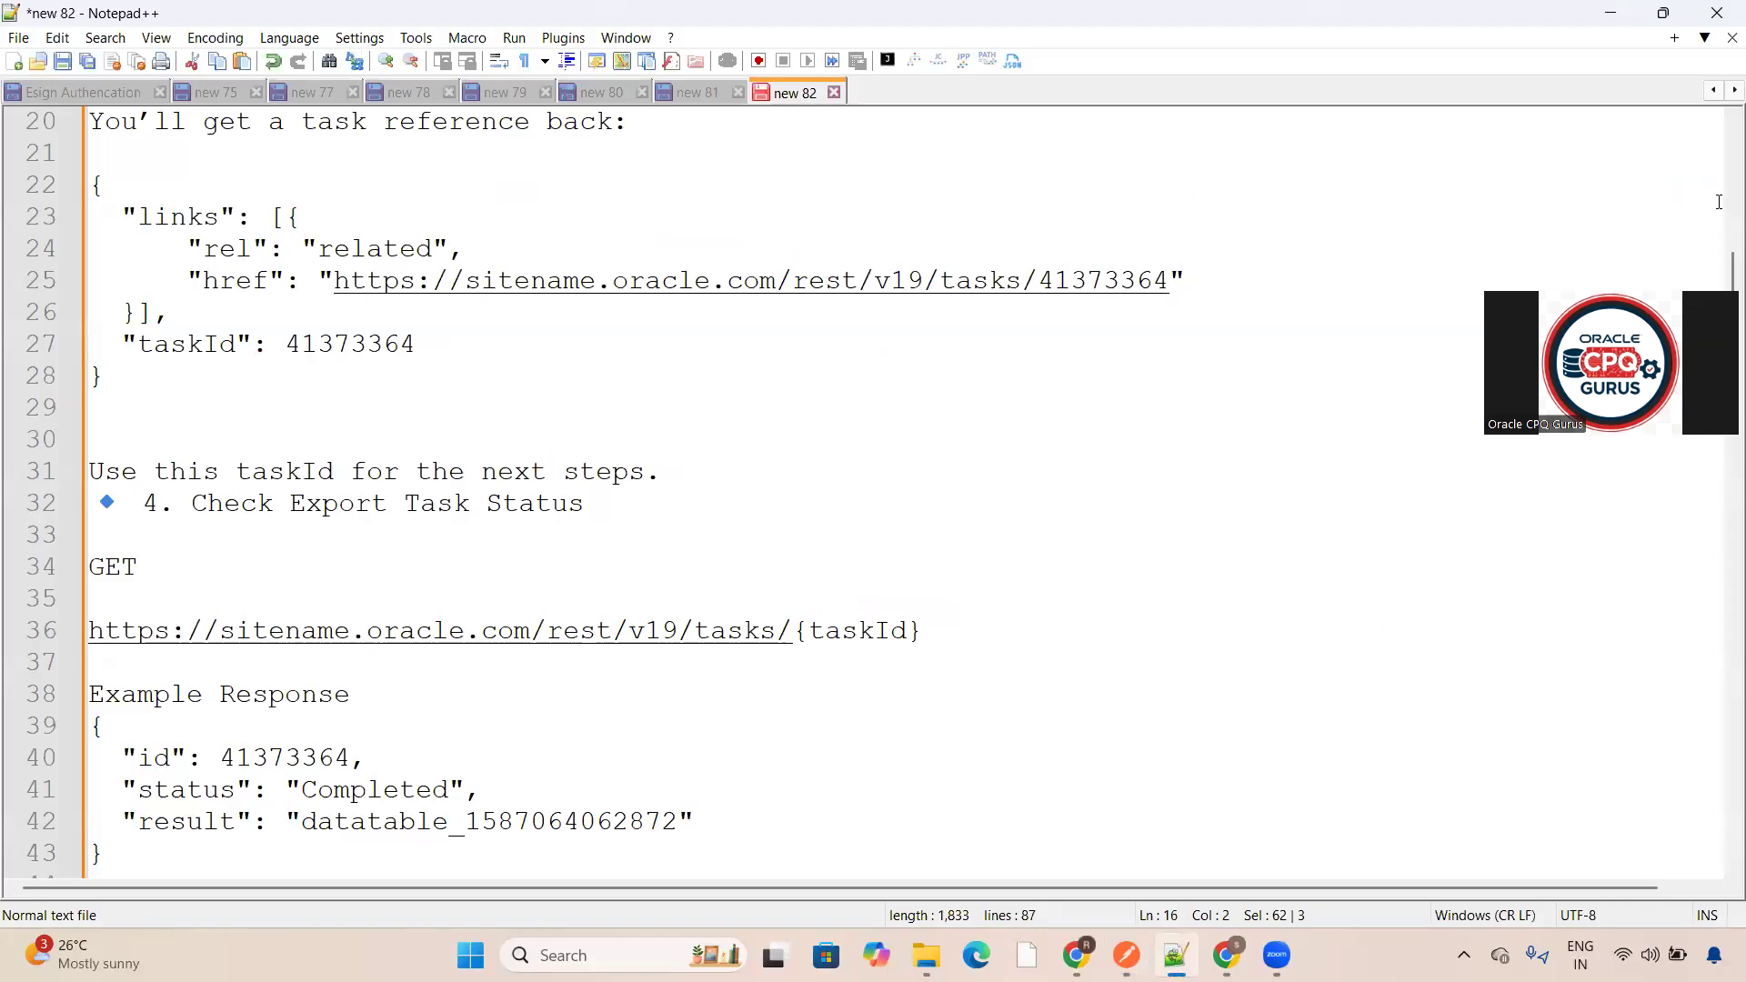
left_click_drag(1732, 262, 1730, 155)
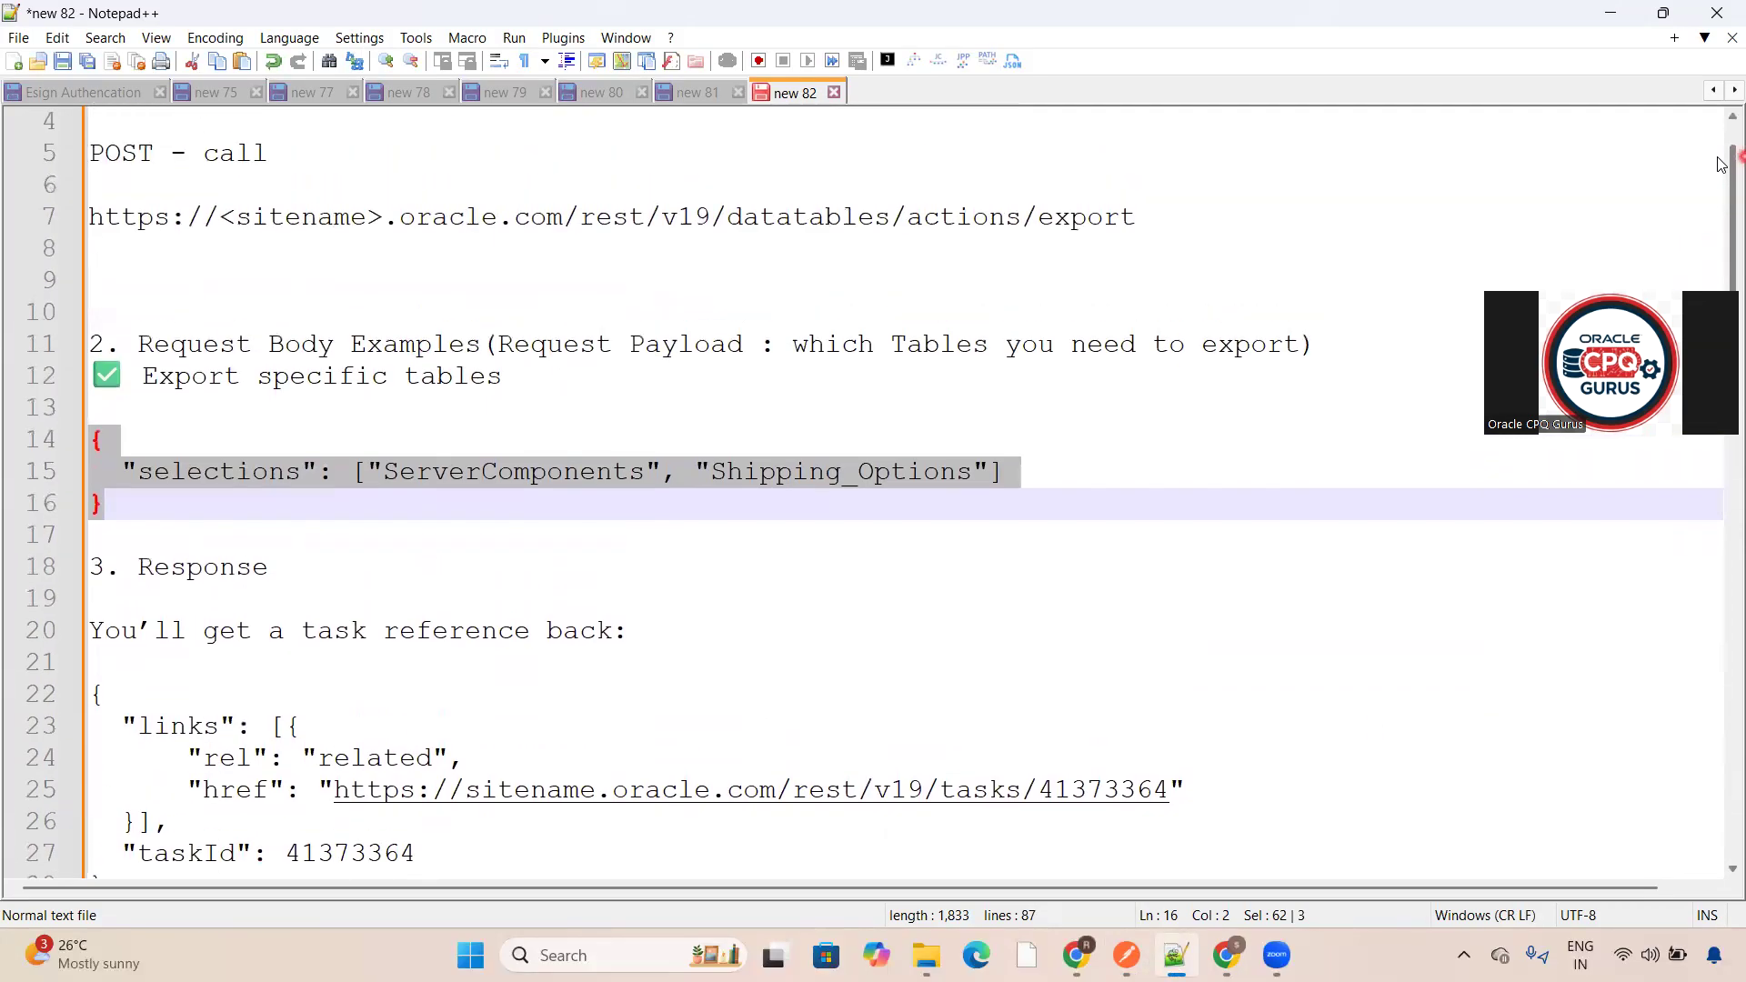
double_click(469, 473)
key("ctrl+c")
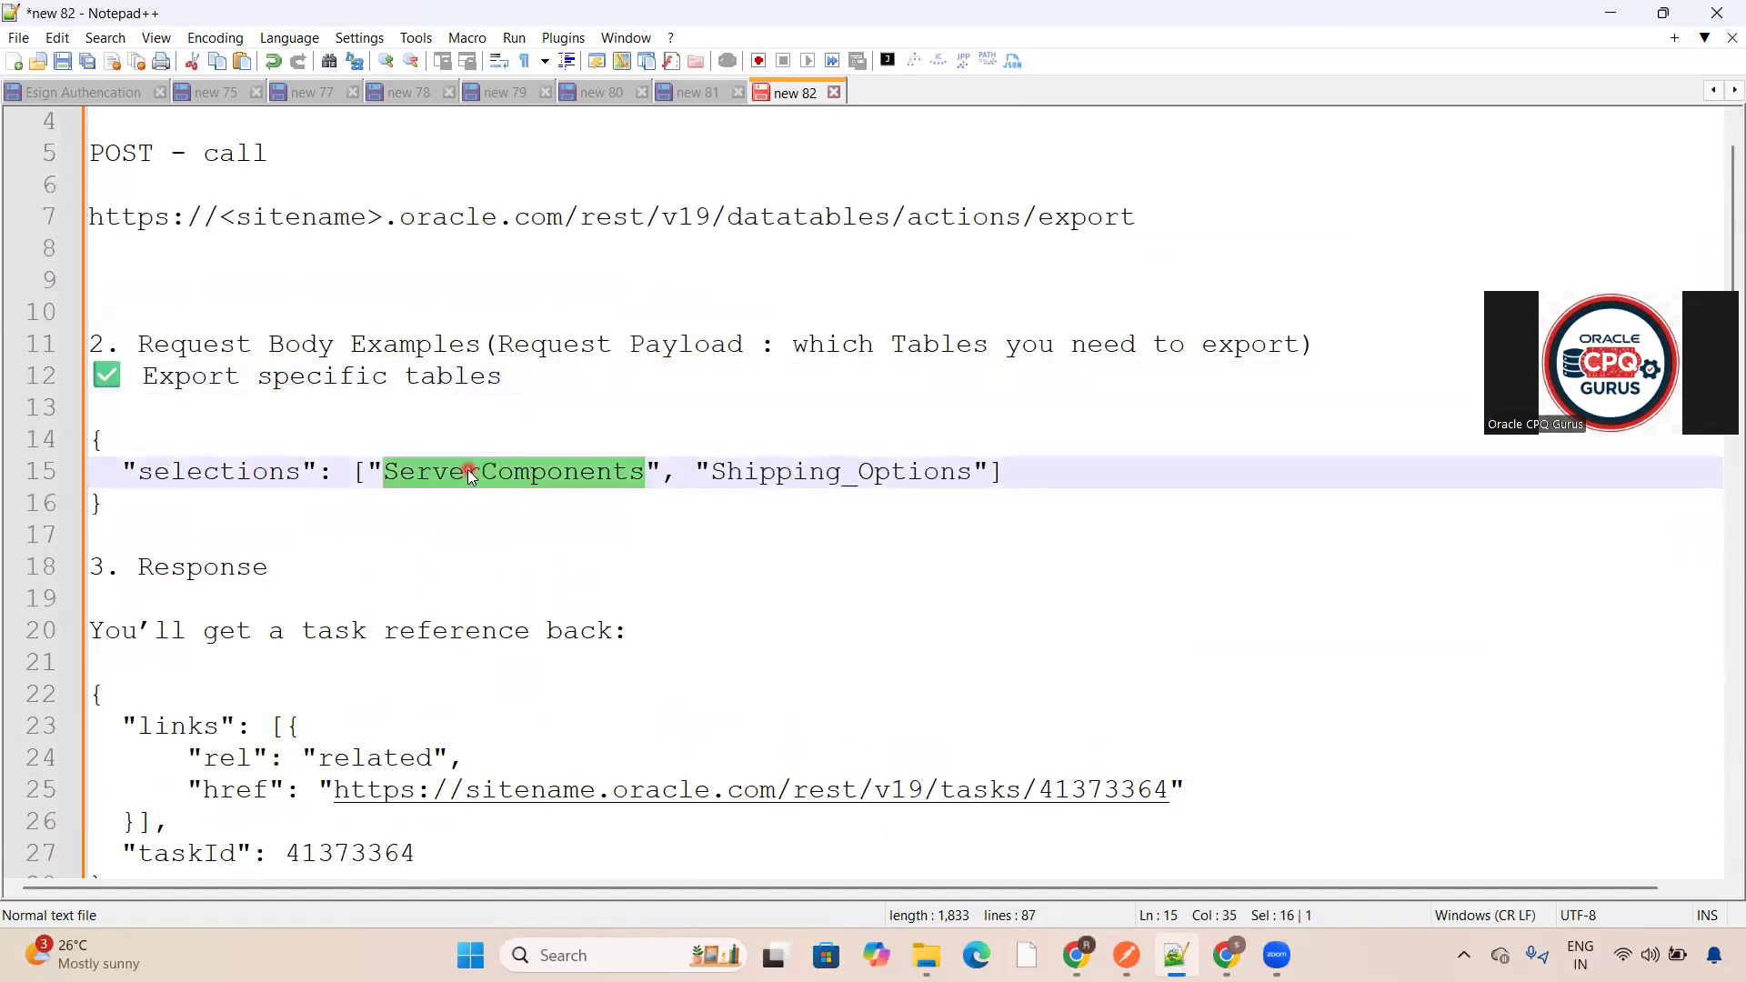
left_click(1619, 11)
key("BackSpace")
key("ctrl+v")
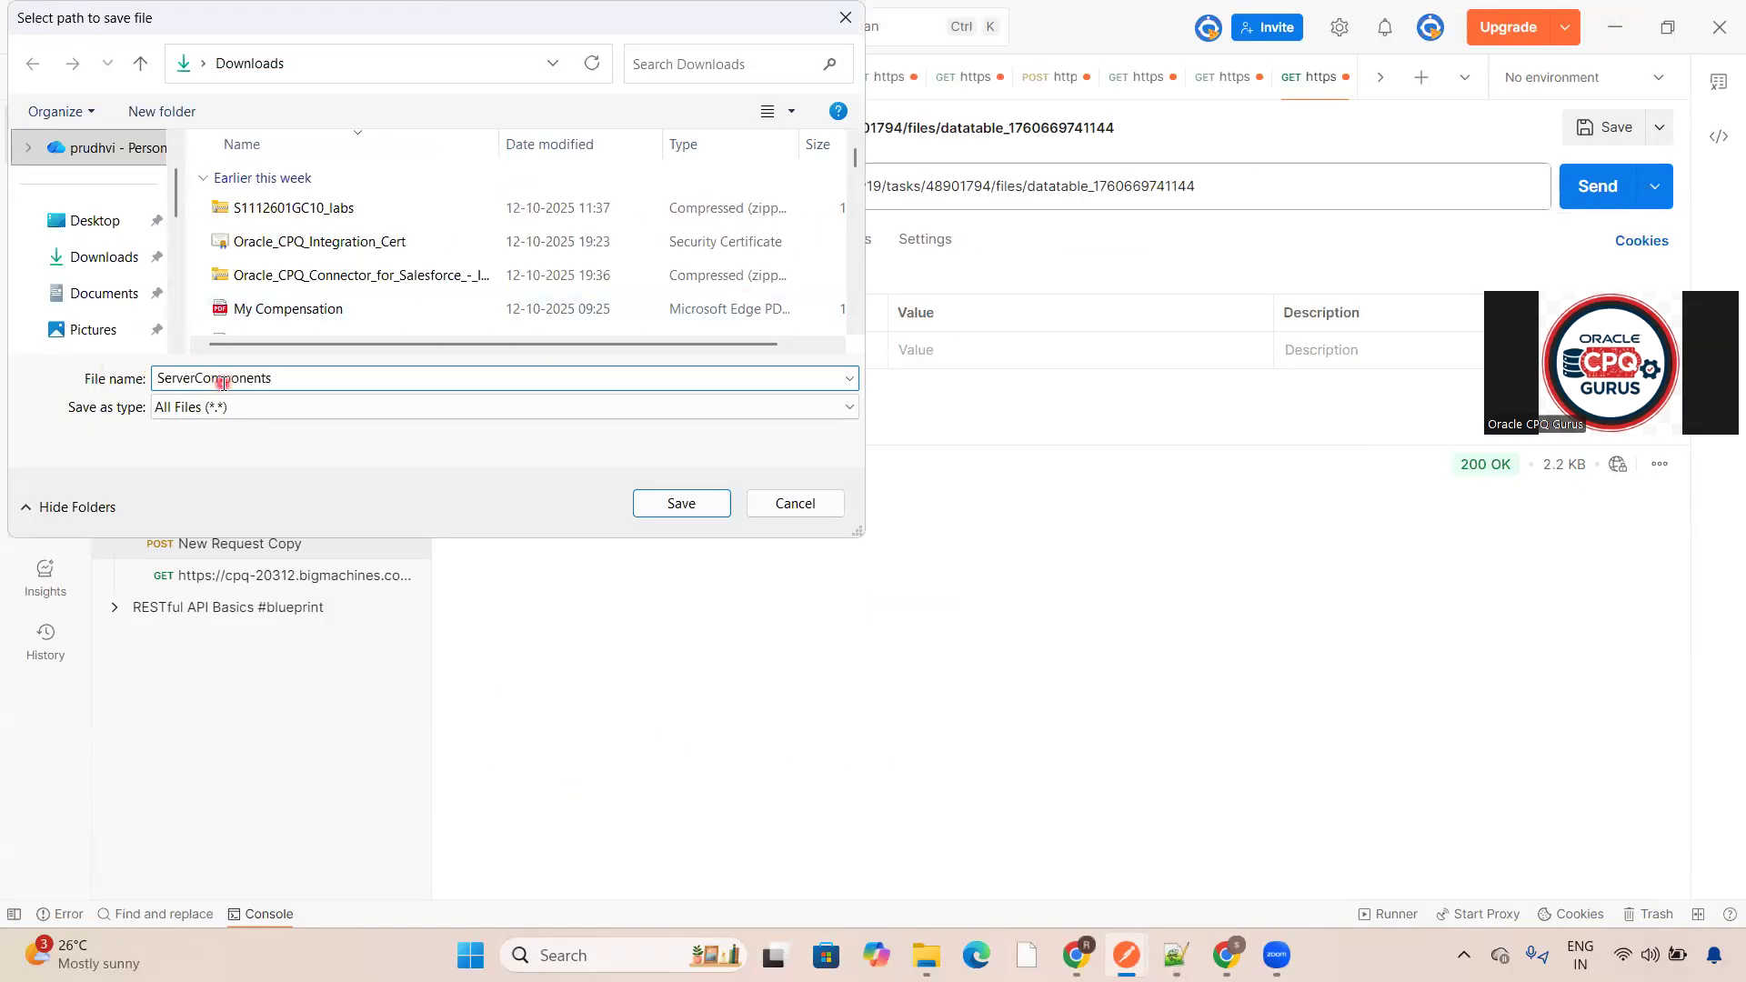
type(".zip")
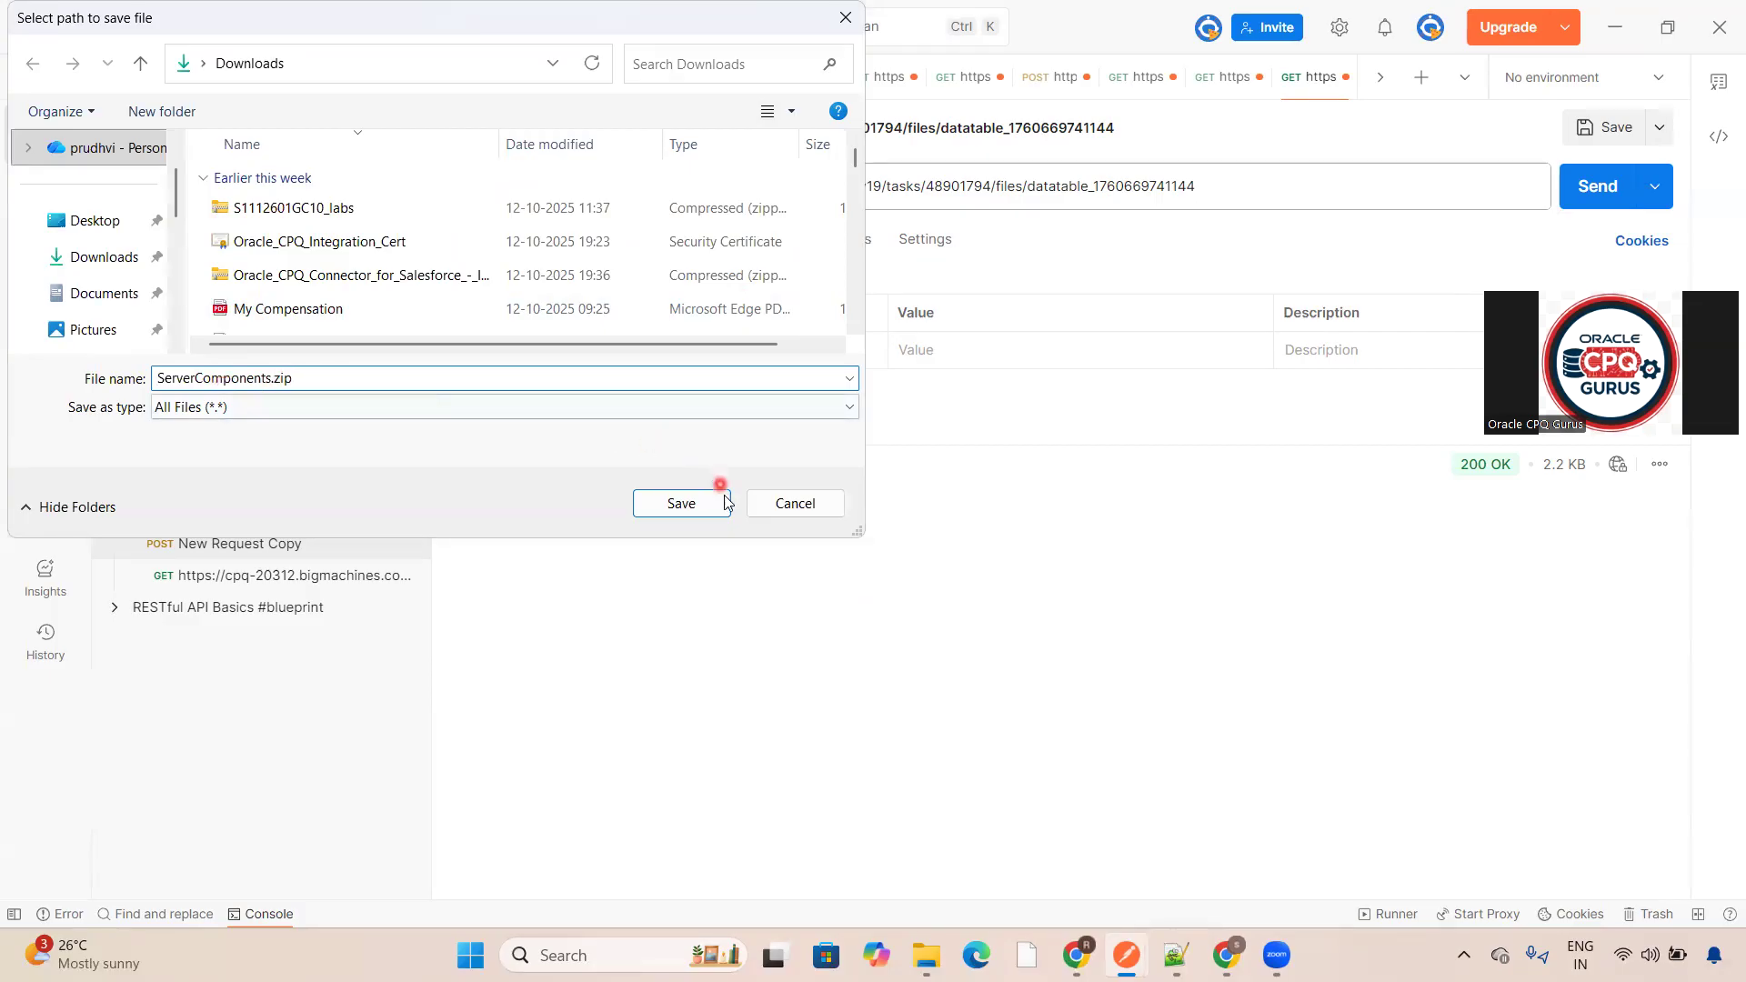
left_click(88, 257)
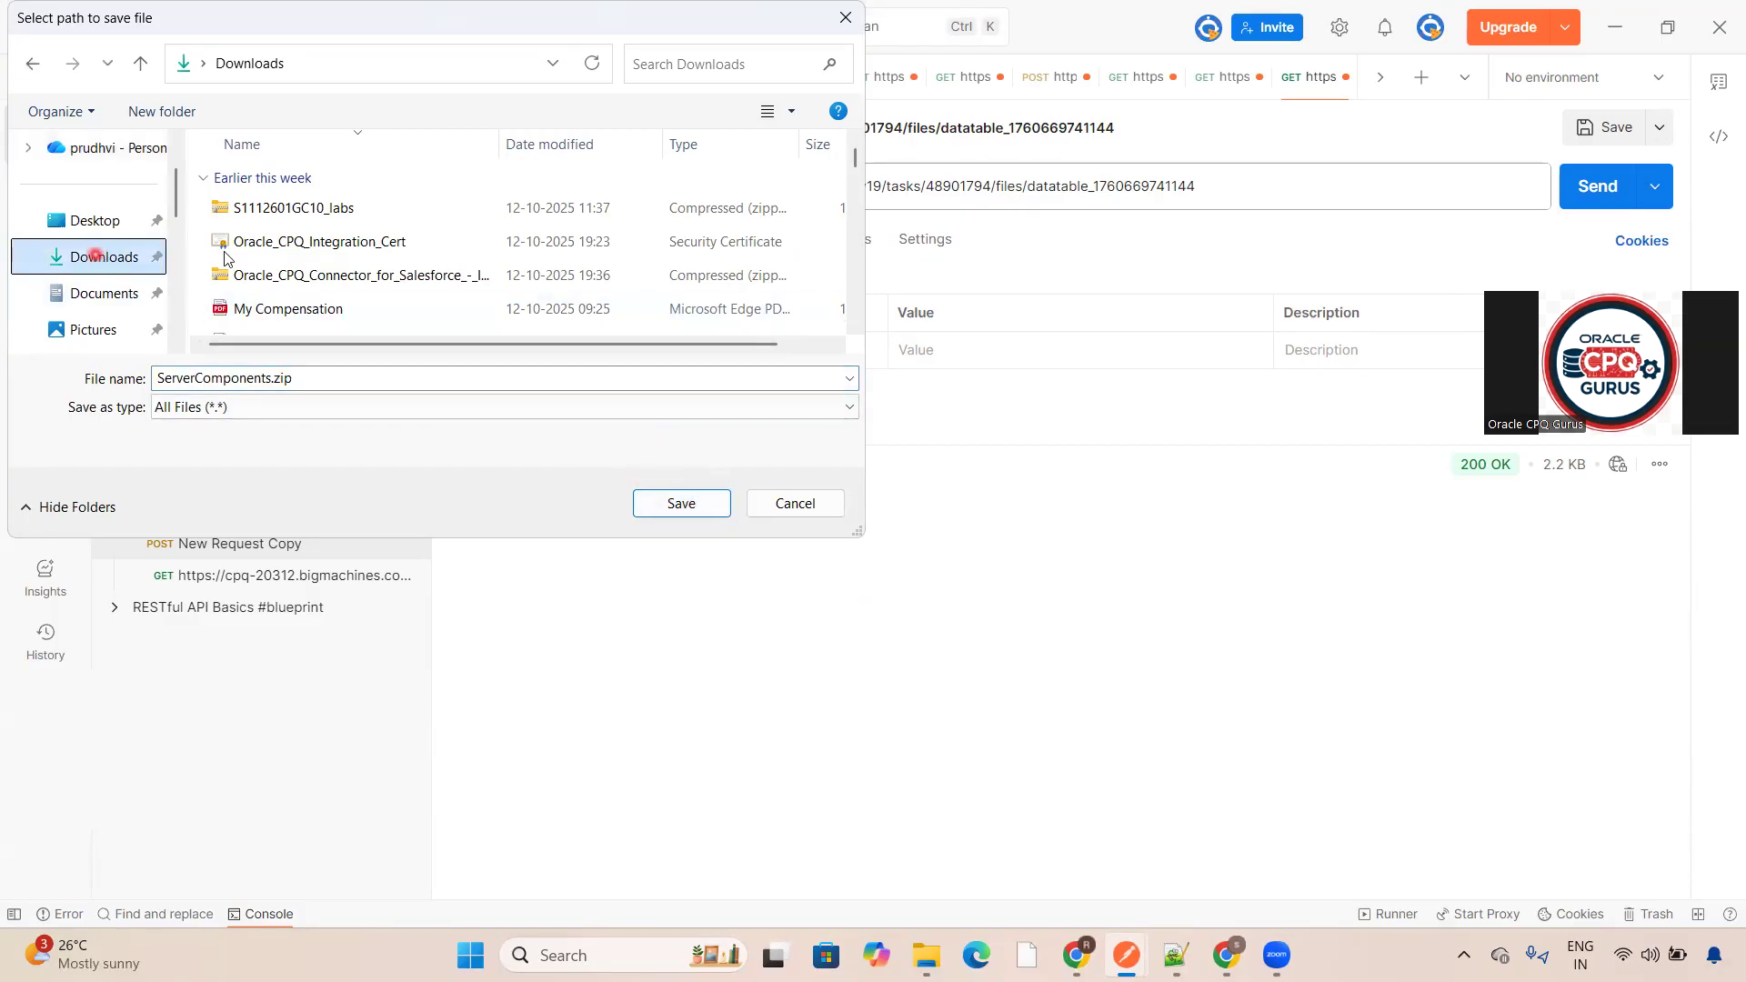
left_click(707, 501)
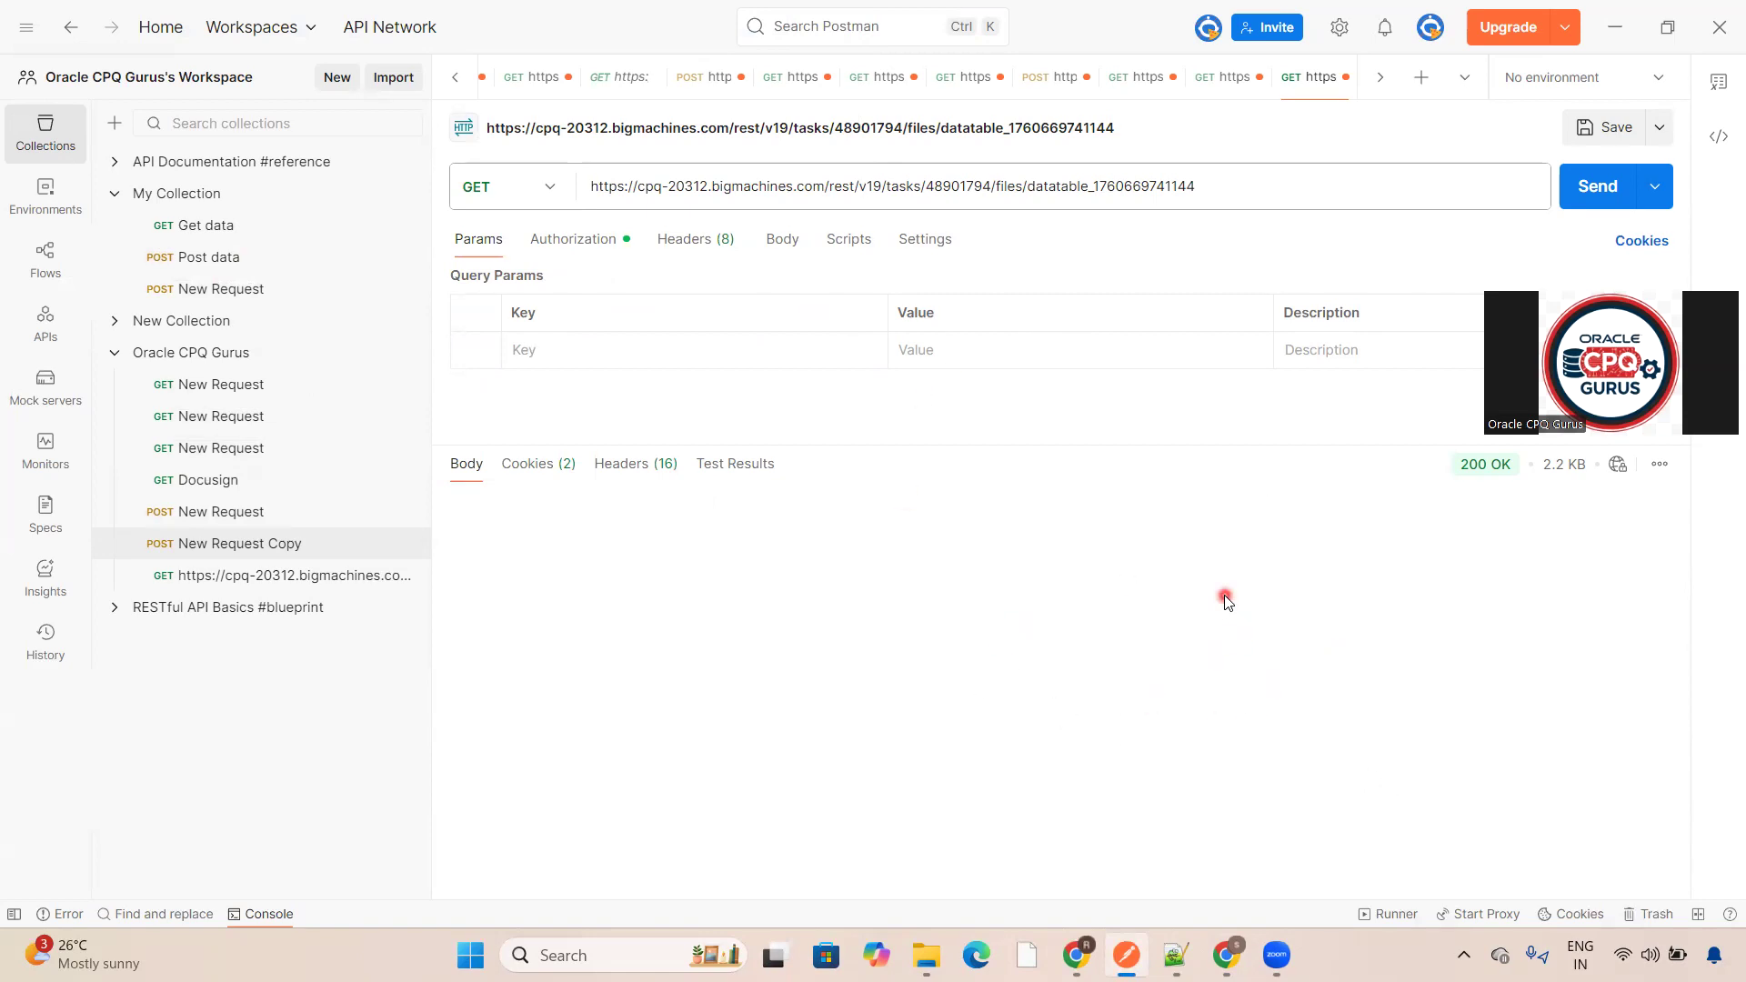
- Extract the ServerComponents zip in Downloads into a ServerComponents folder
mouse_move(937, 950)
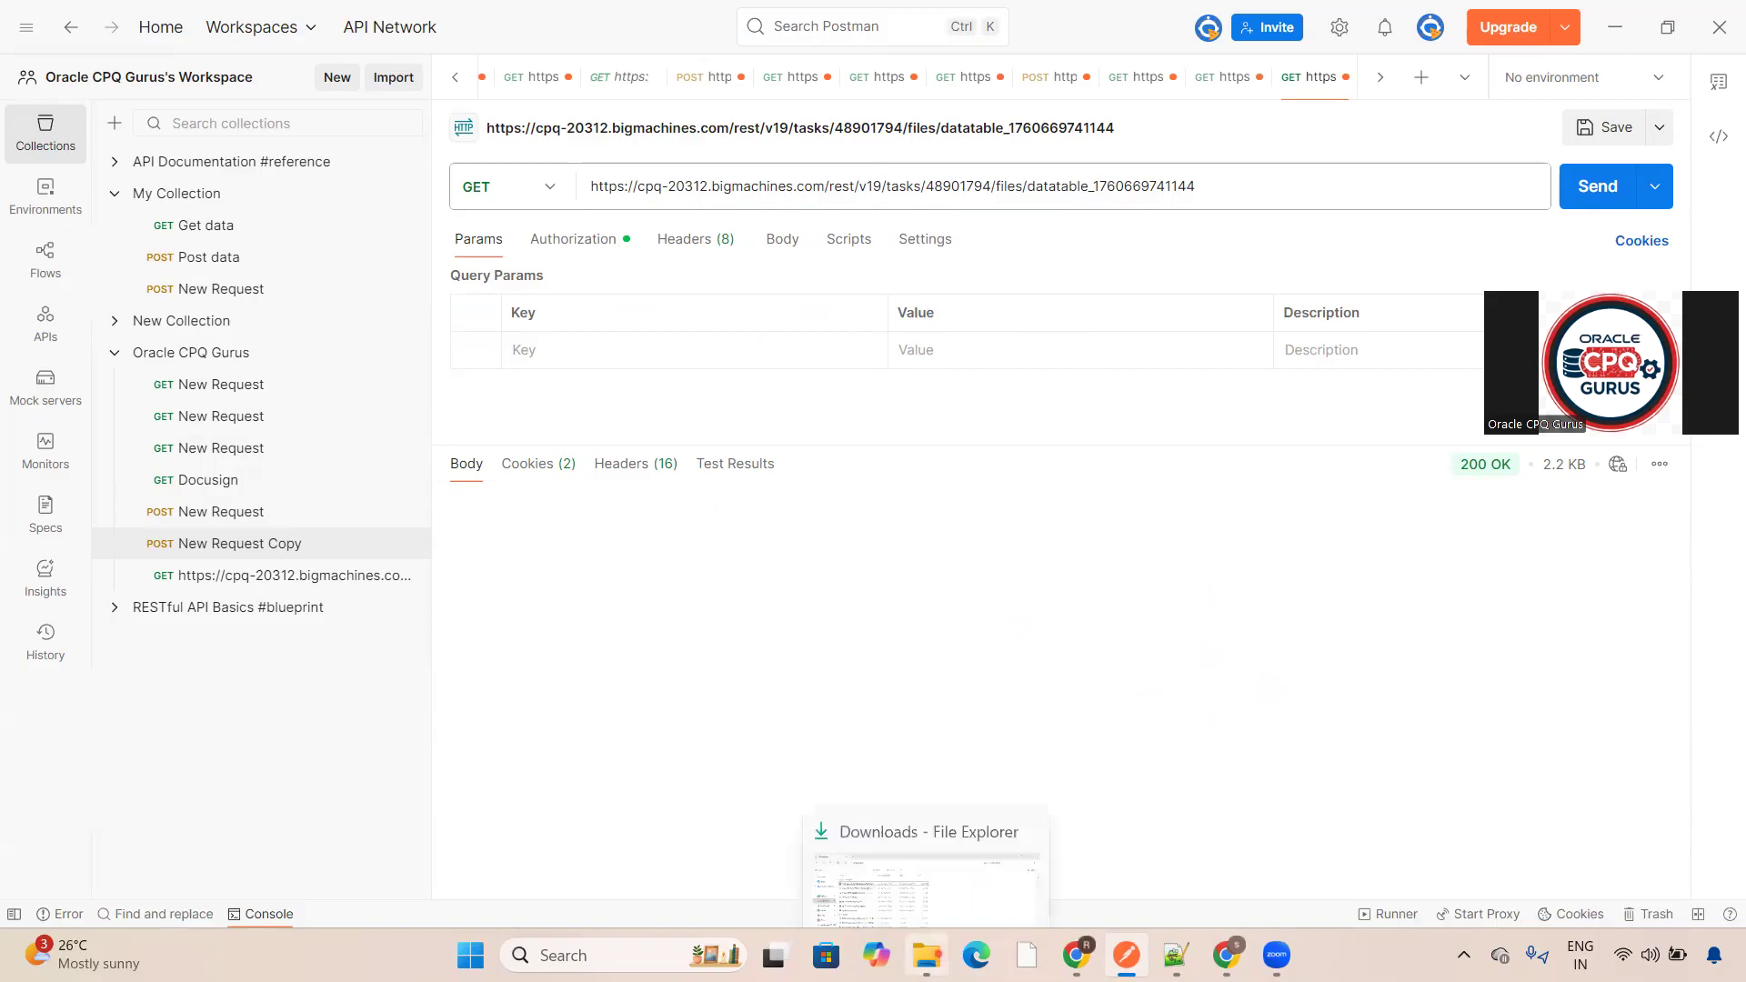
left_click(936, 868)
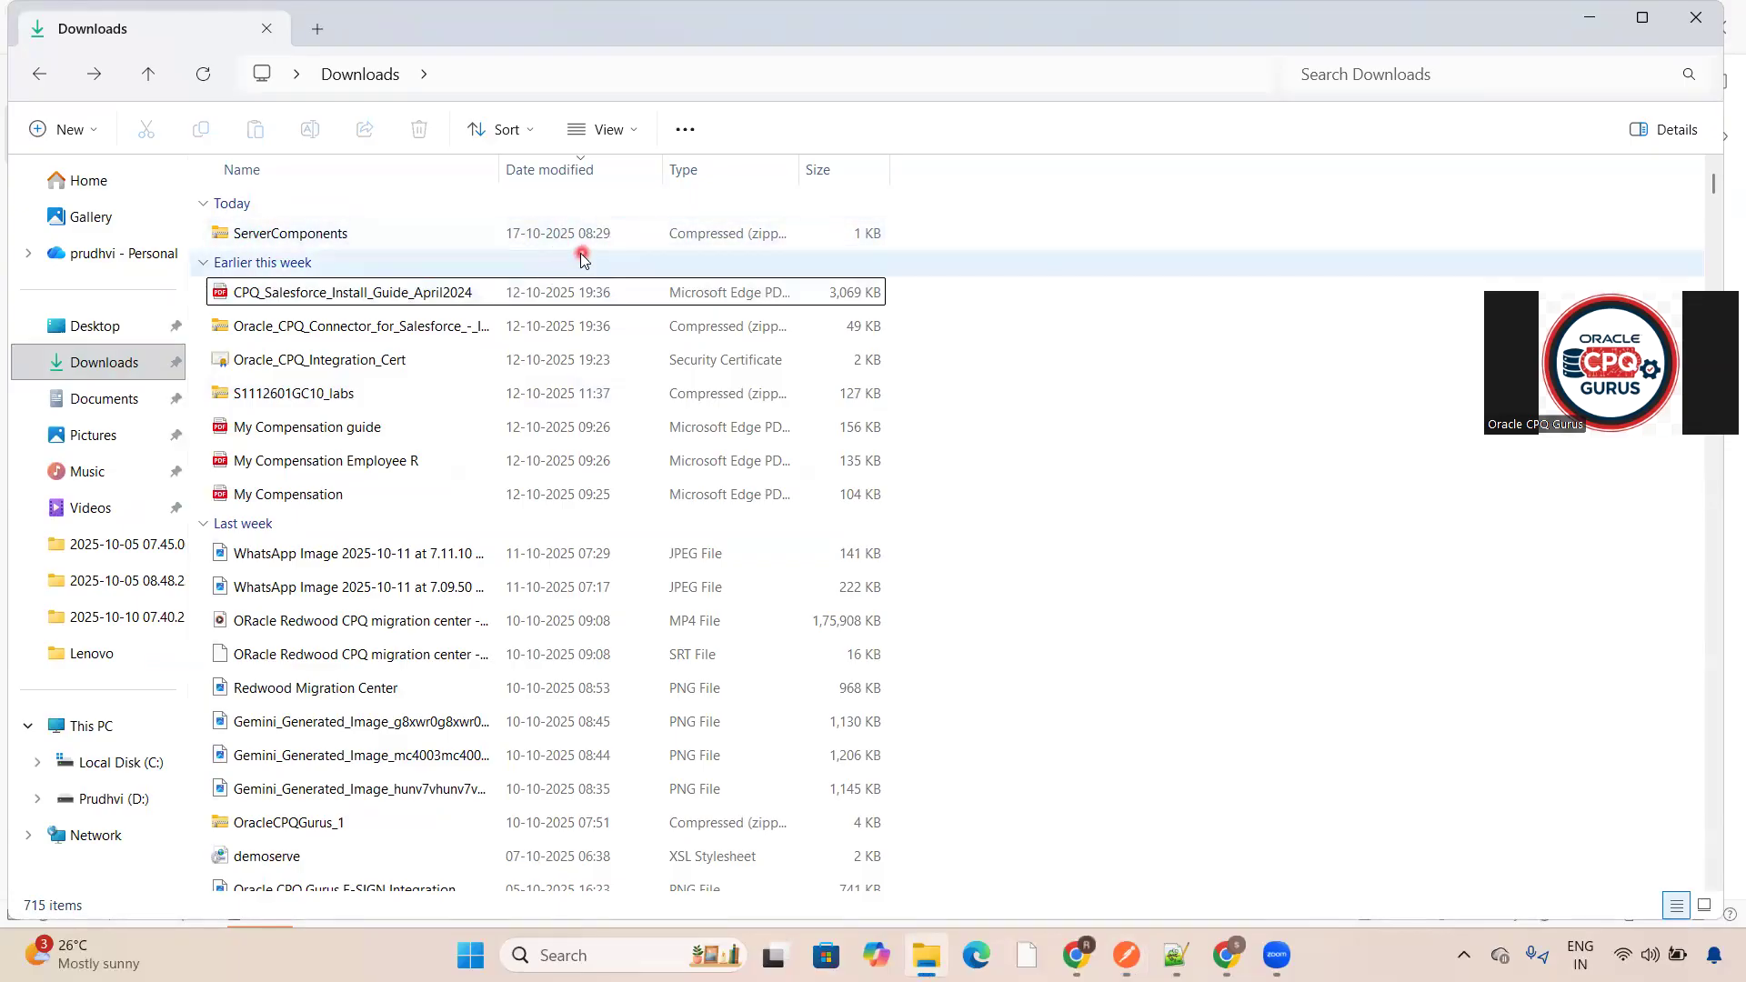
left_click(383, 242)
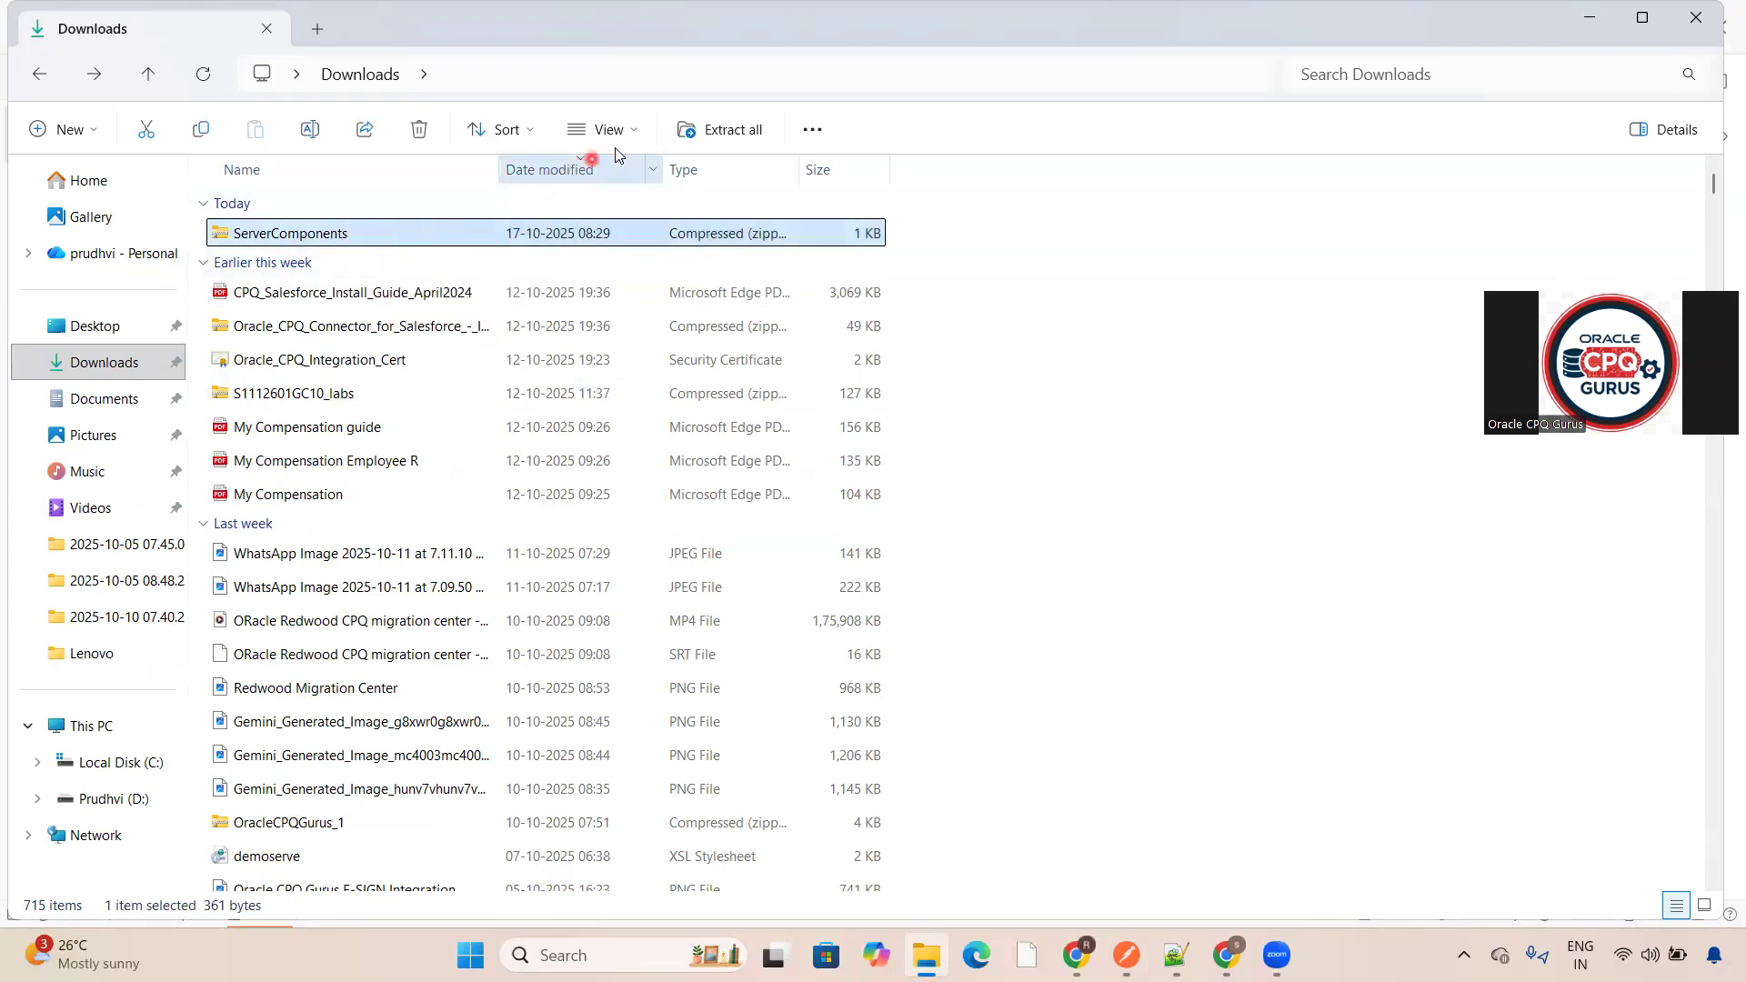
left_click(710, 132)
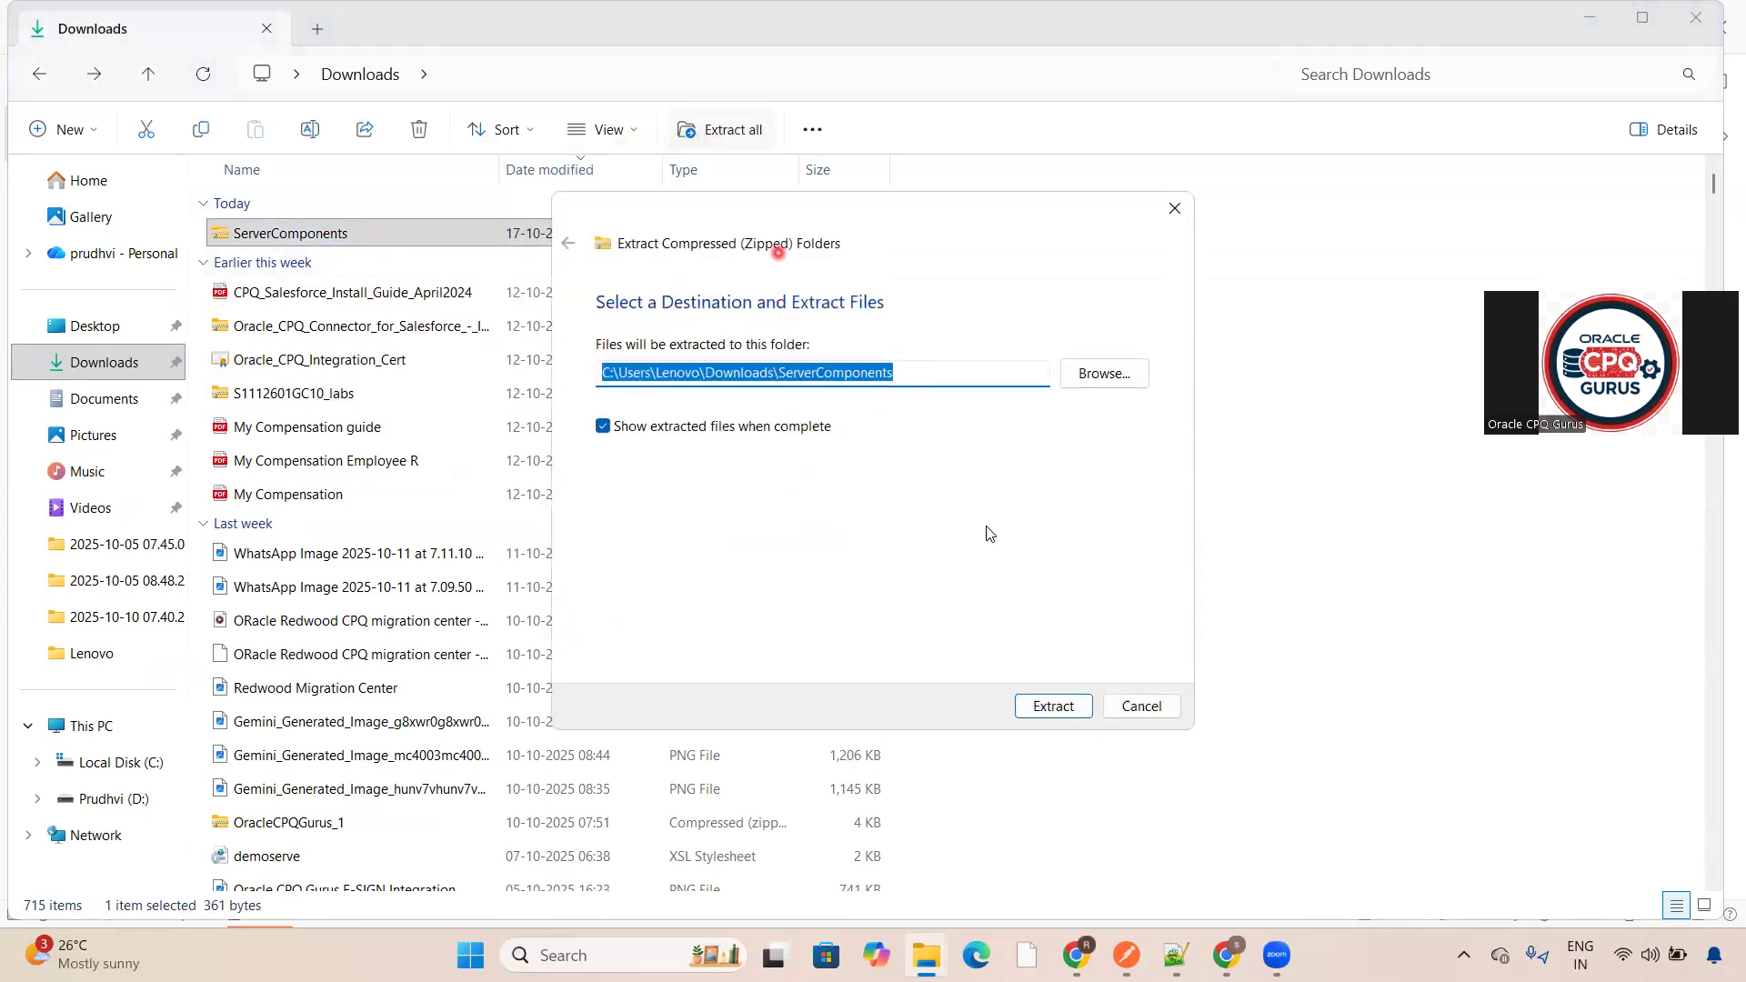
left_click(1053, 705)
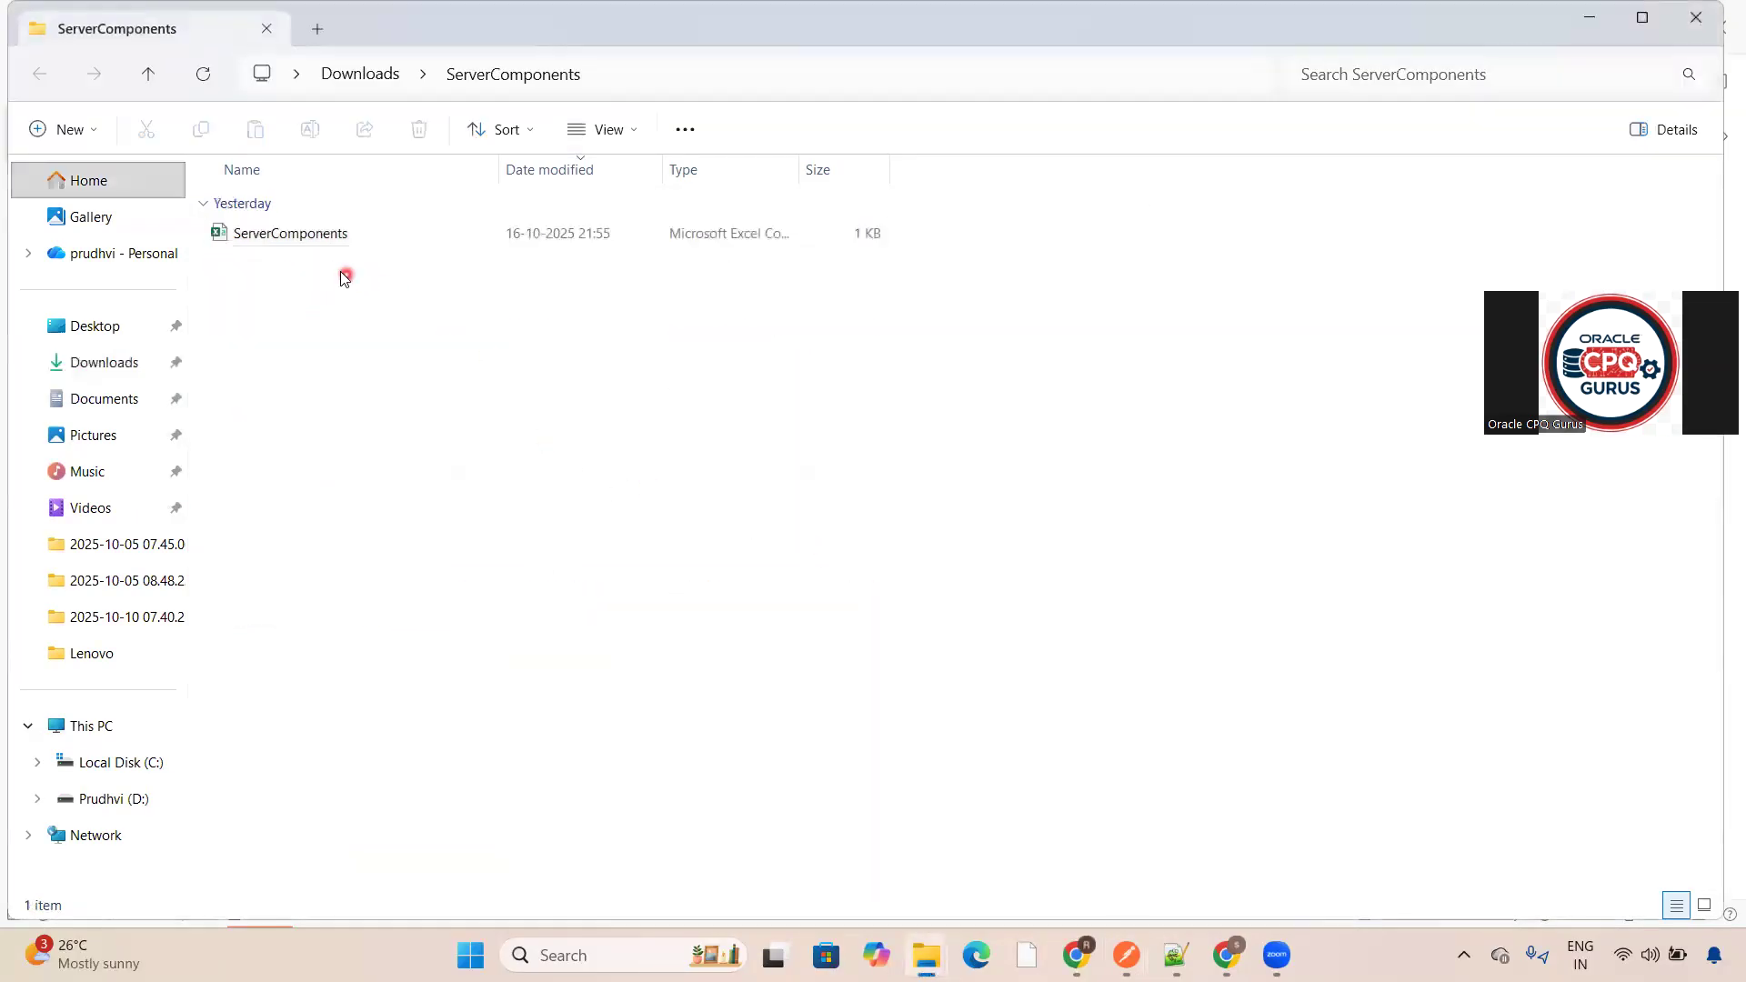
- Open the extracted ServerComponents file in Excel and dismiss the activation dialog
double_click(296, 240)
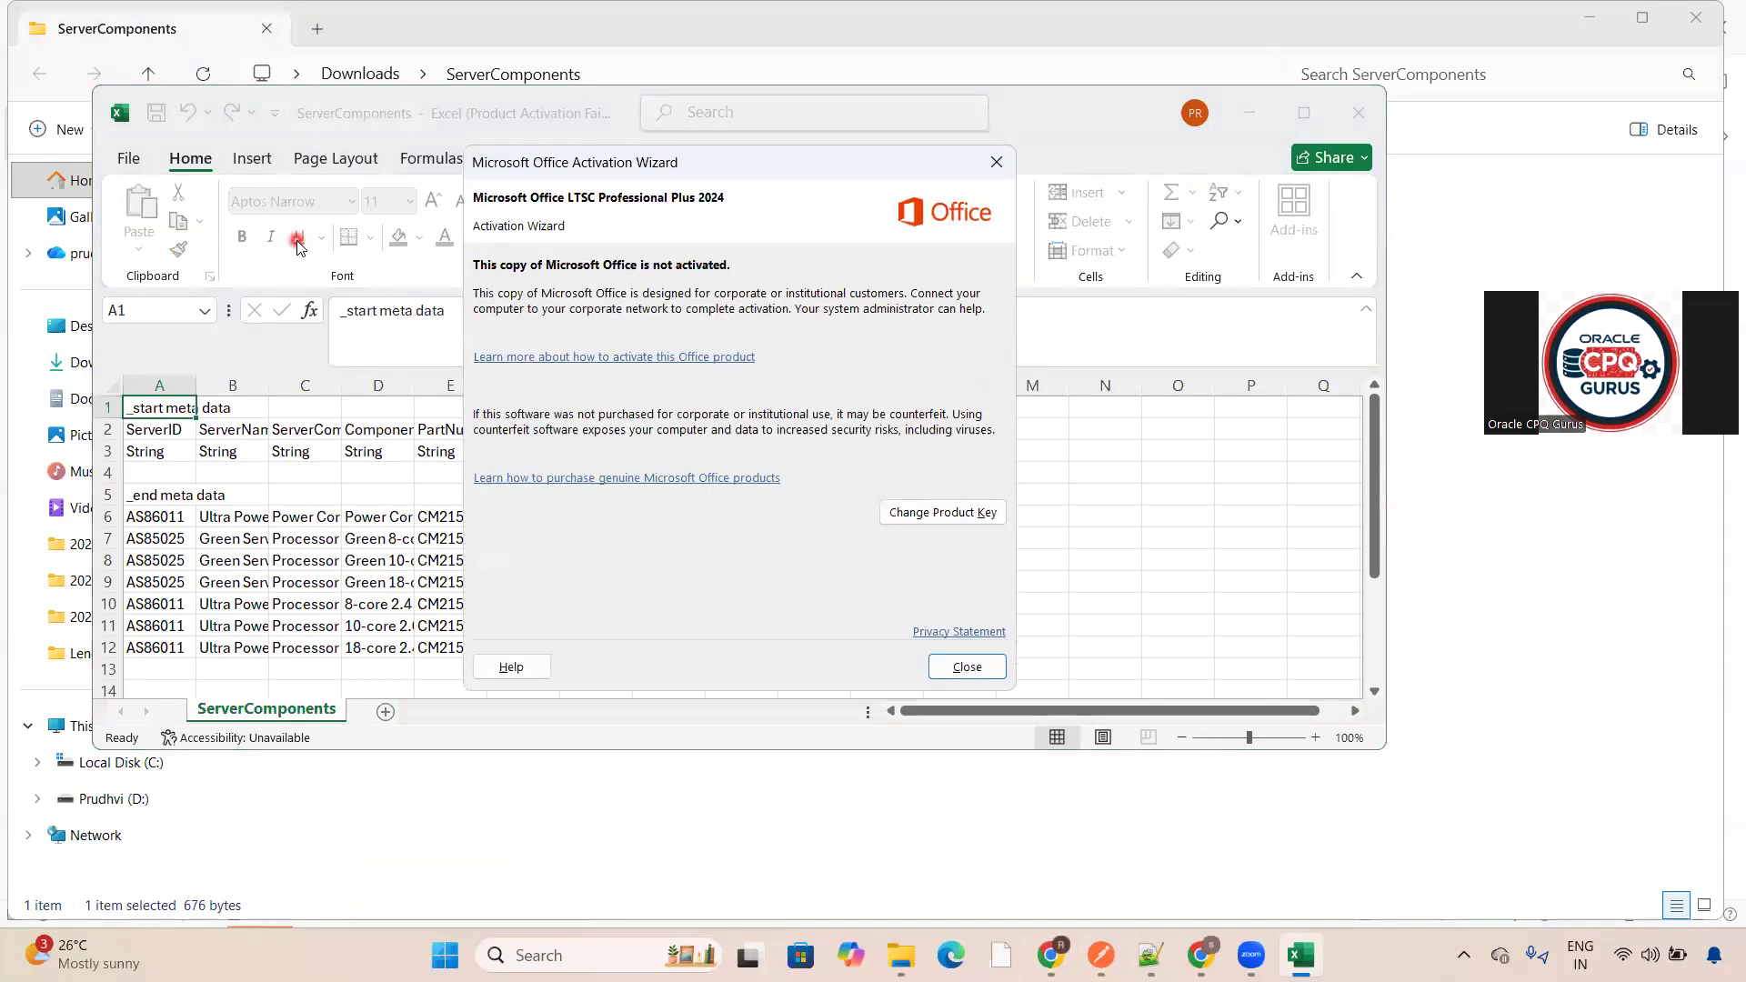
left_click(975, 662)
left_click(1588, 191)
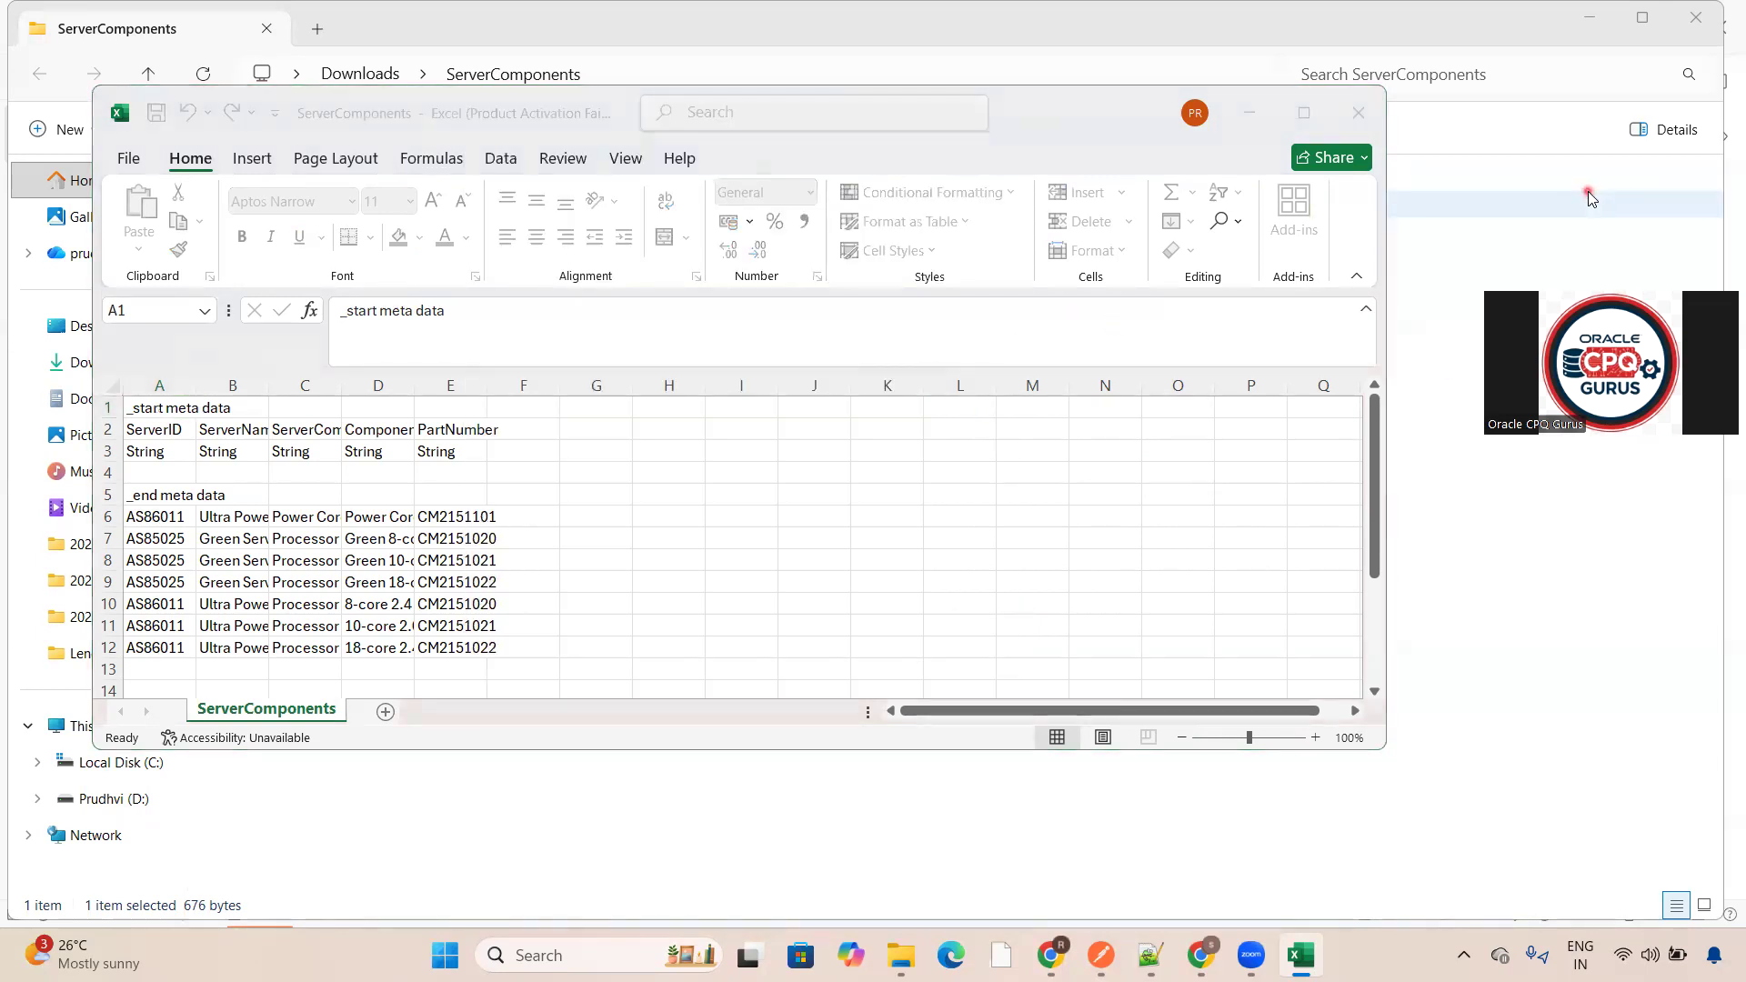
- Return to the API client and review the export, task status, files and datatable request tabs and their responses
left_click(1590, 20)
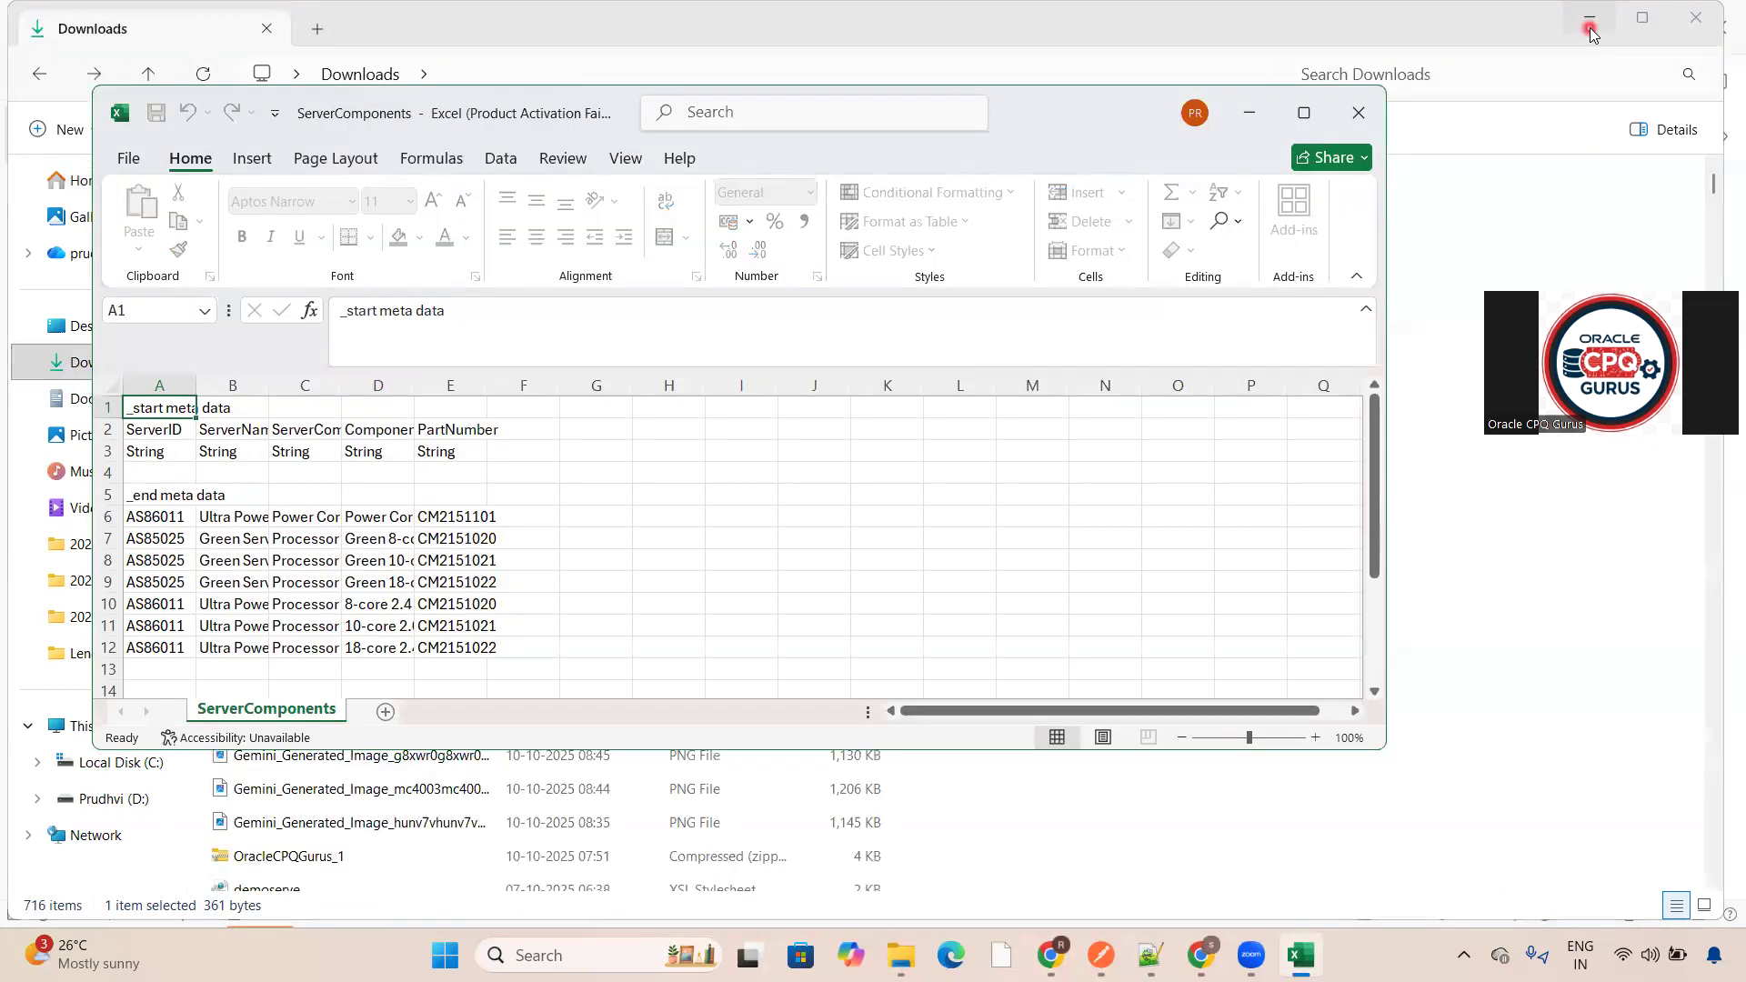
left_click(1581, 202)
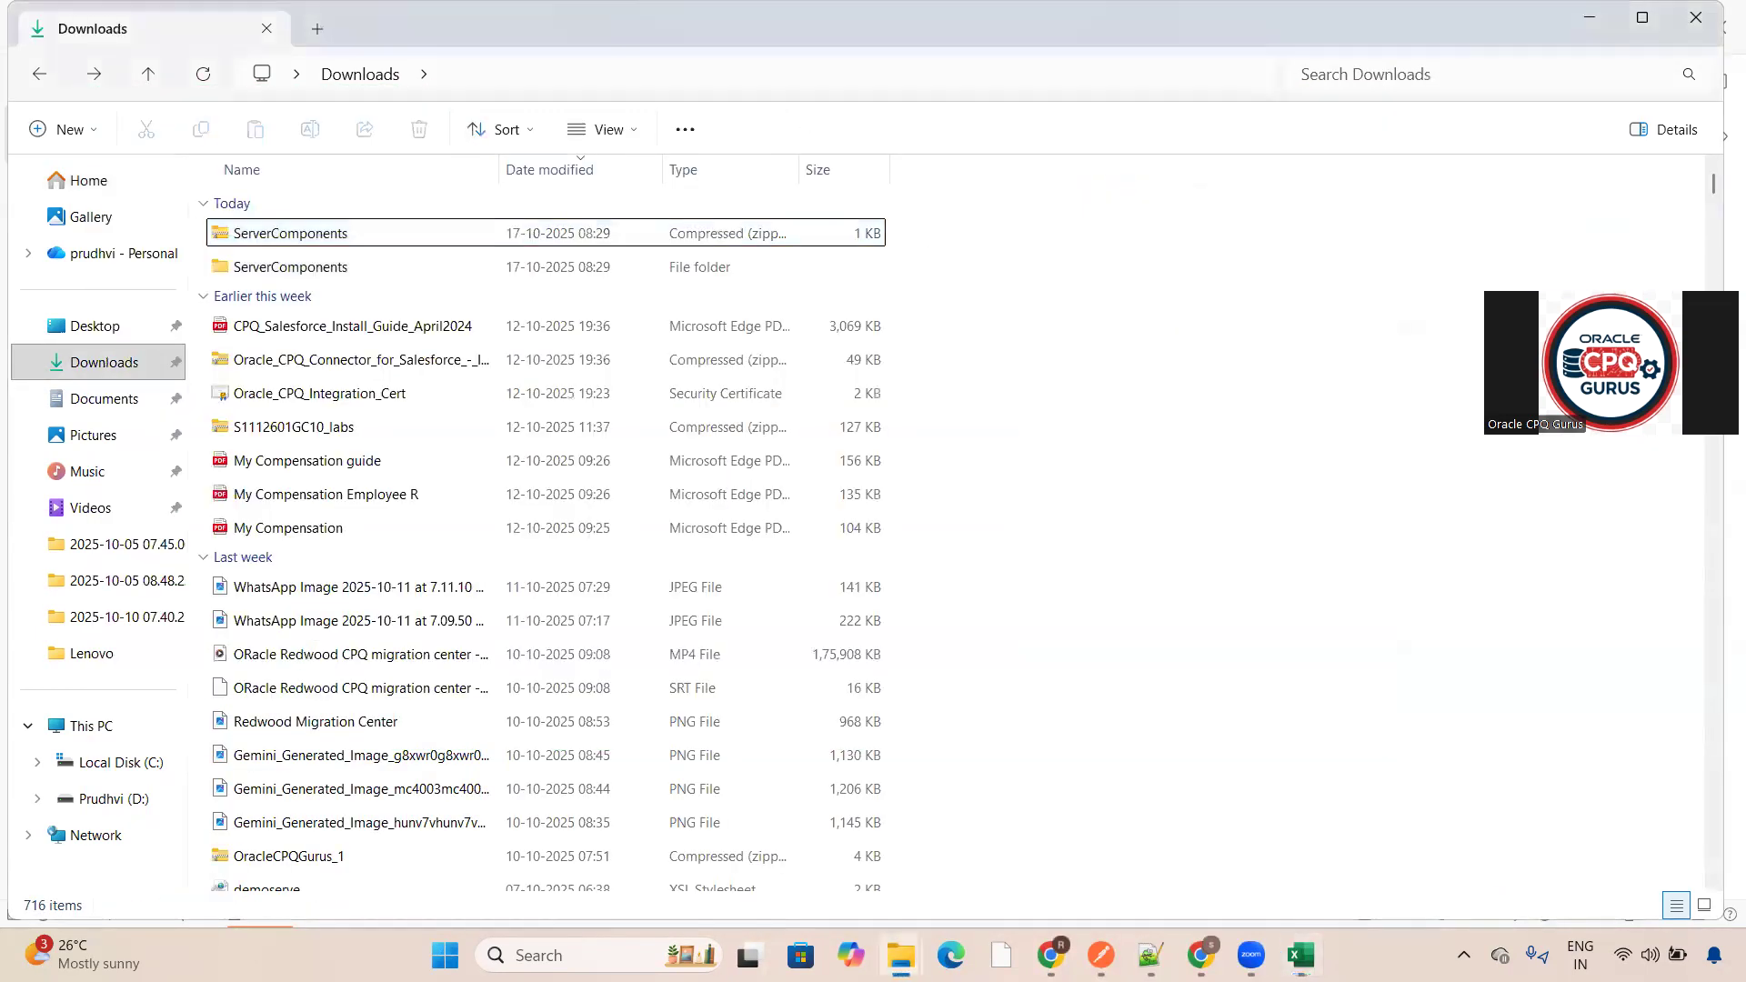
left_click(1607, 20)
left_click(1427, 164)
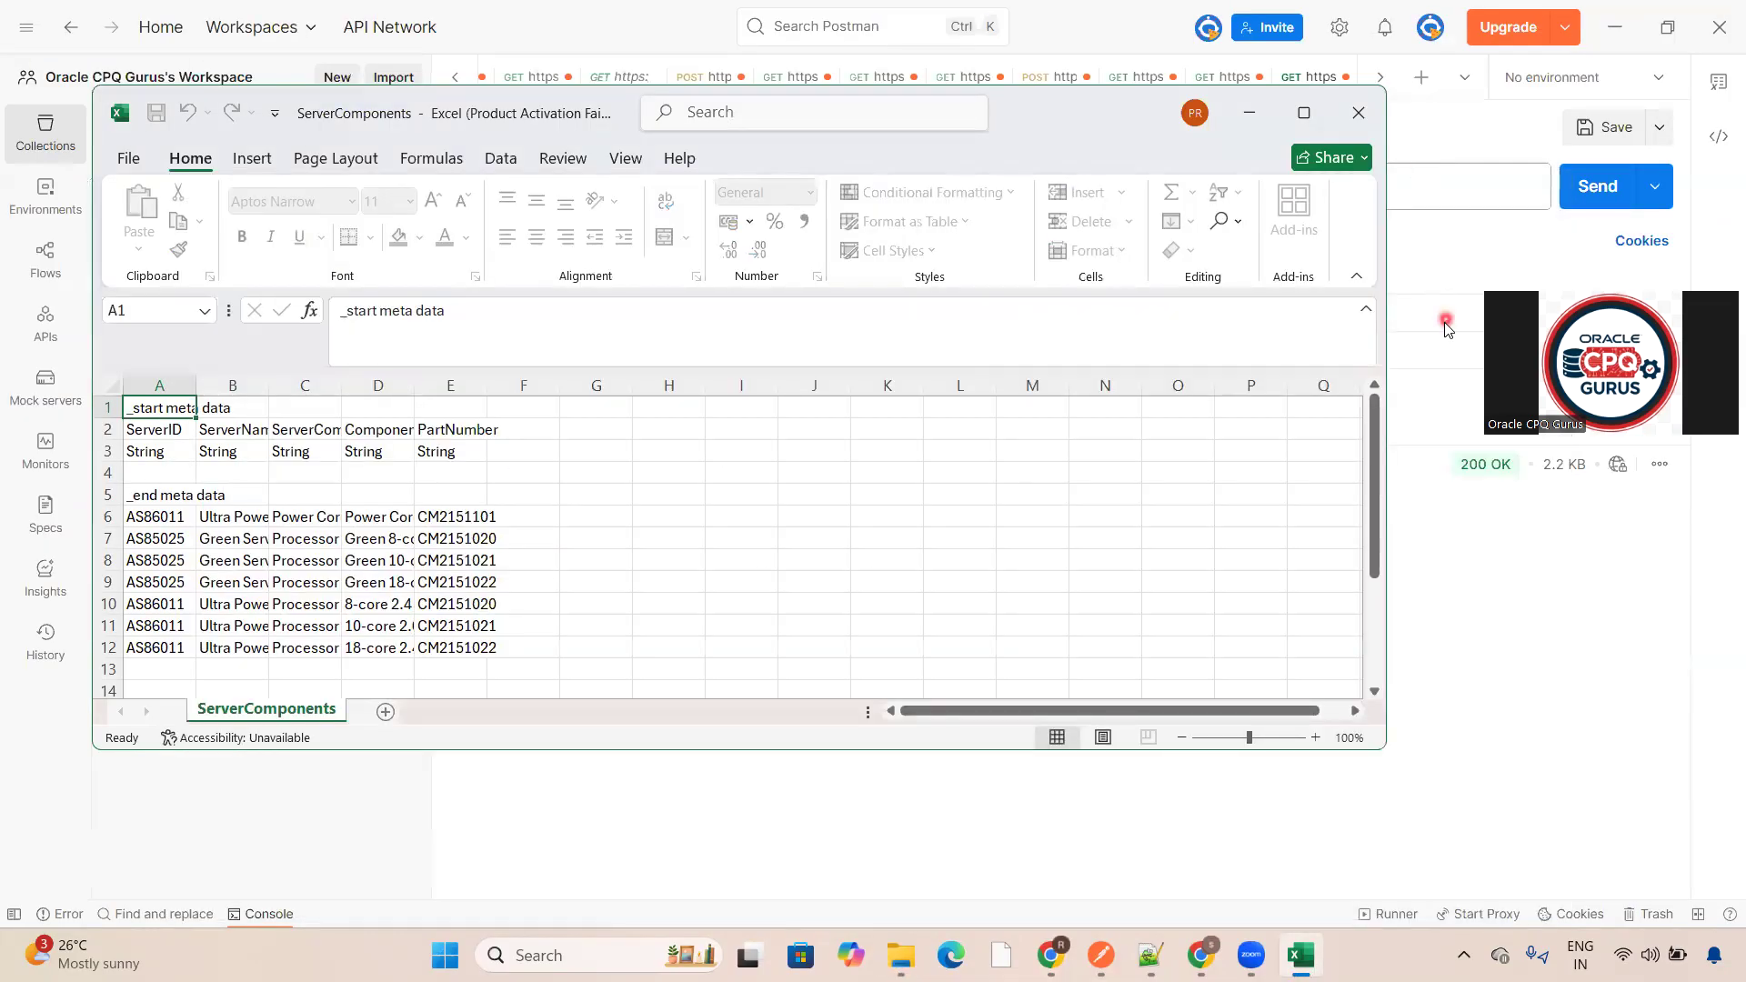
left_click(1446, 325)
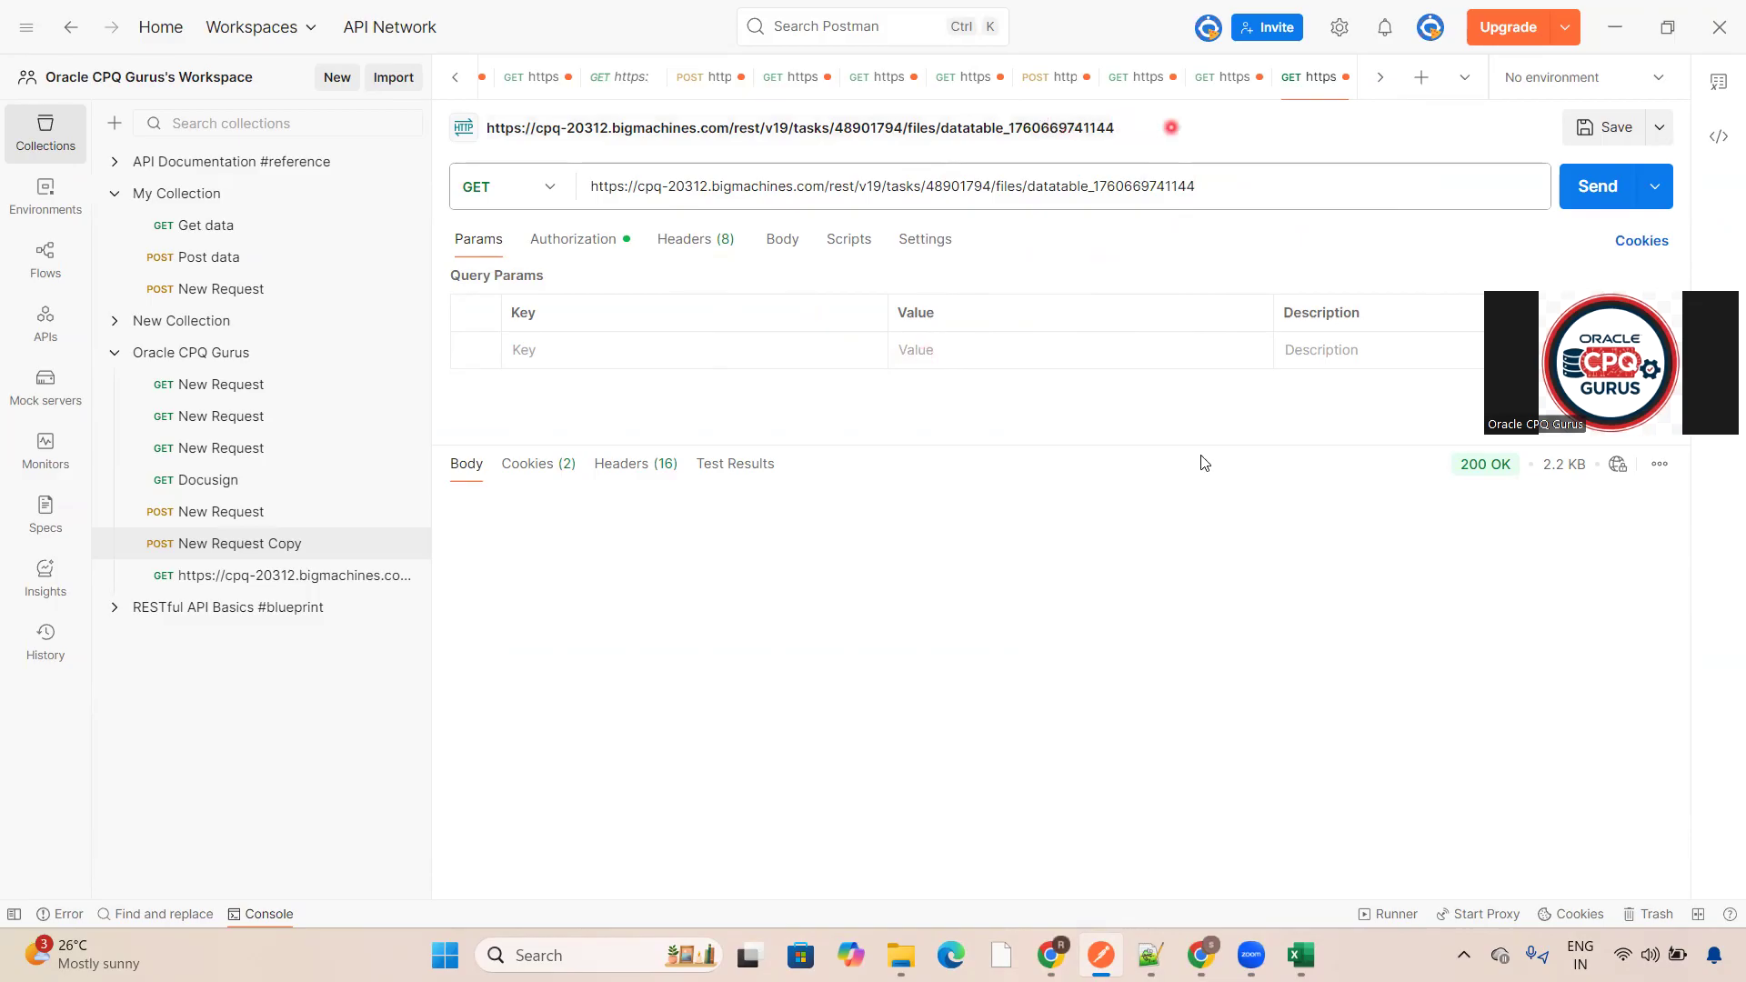
left_click(1046, 77)
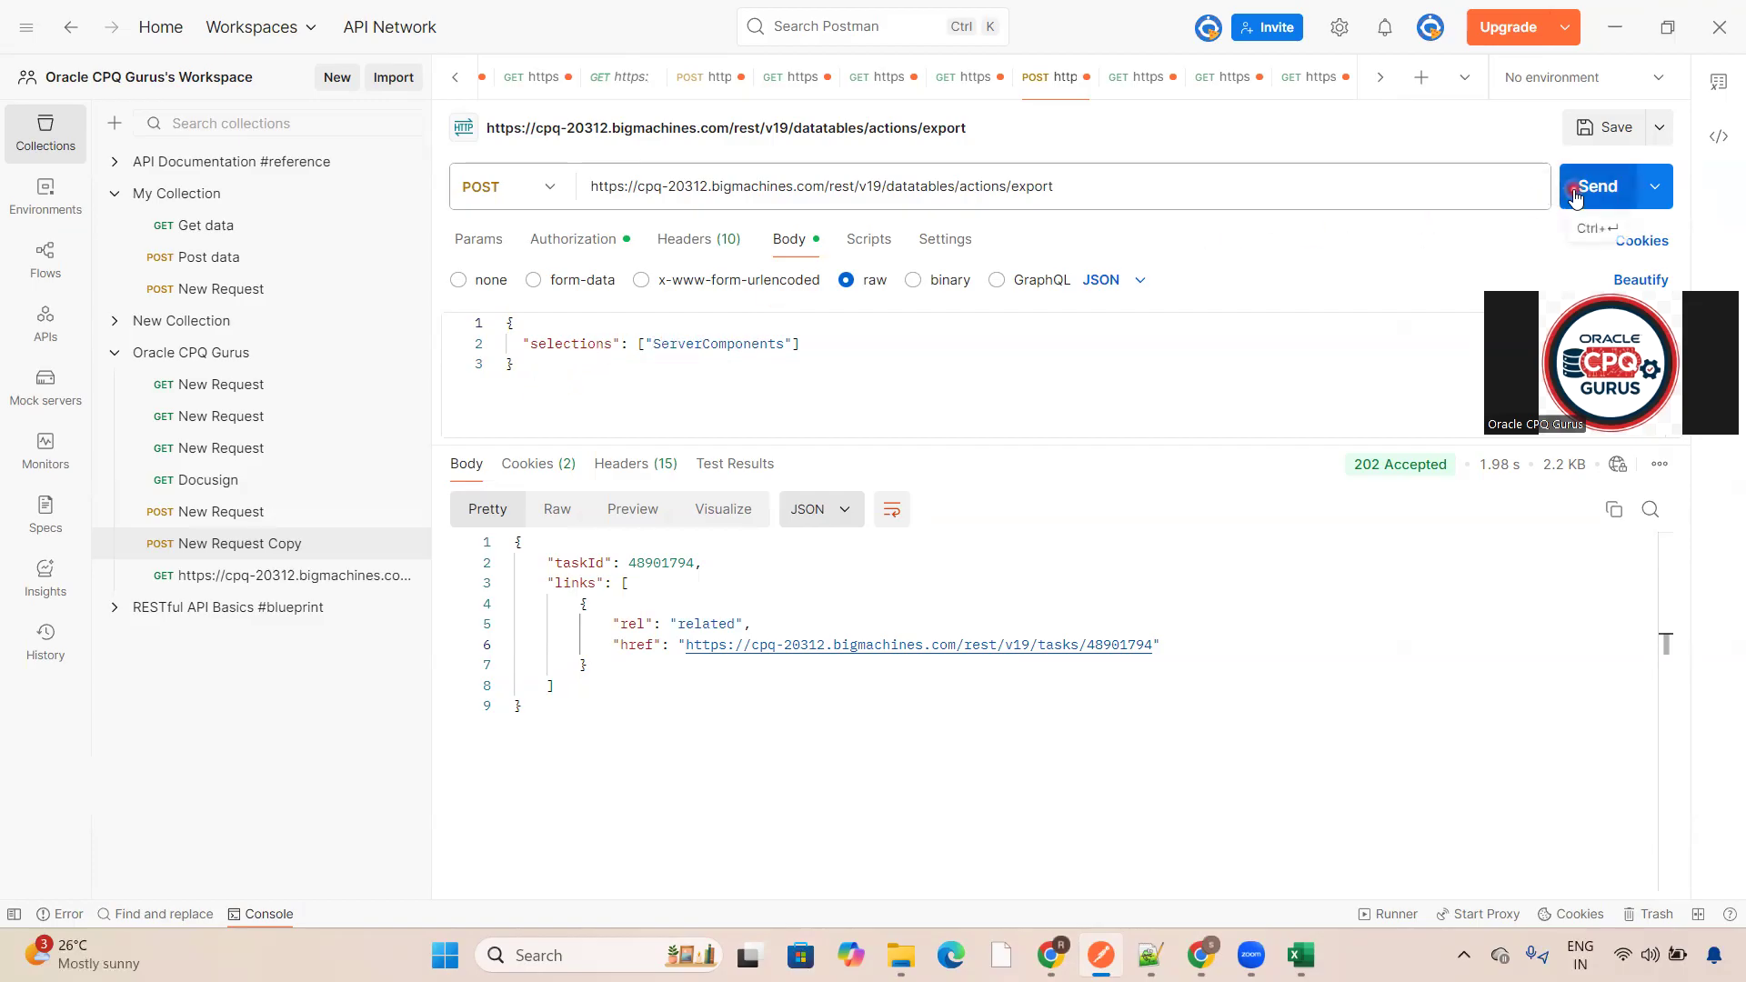
left_click(1144, 94)
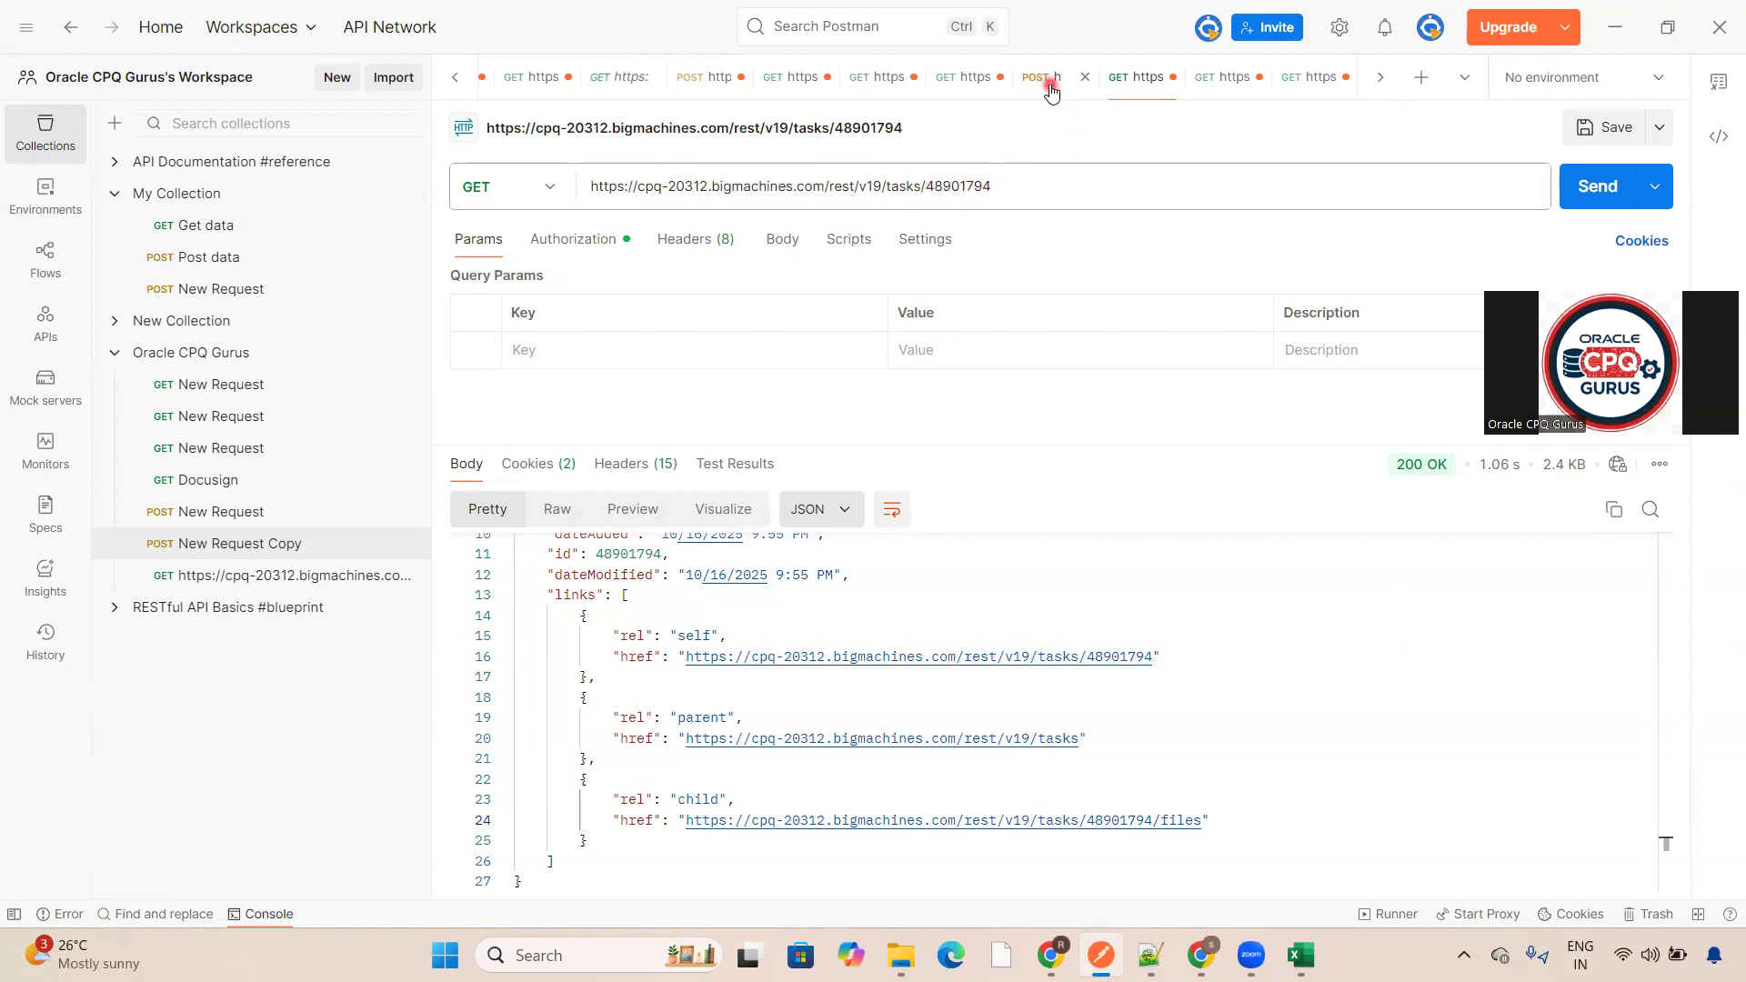
left_click(1051, 91)
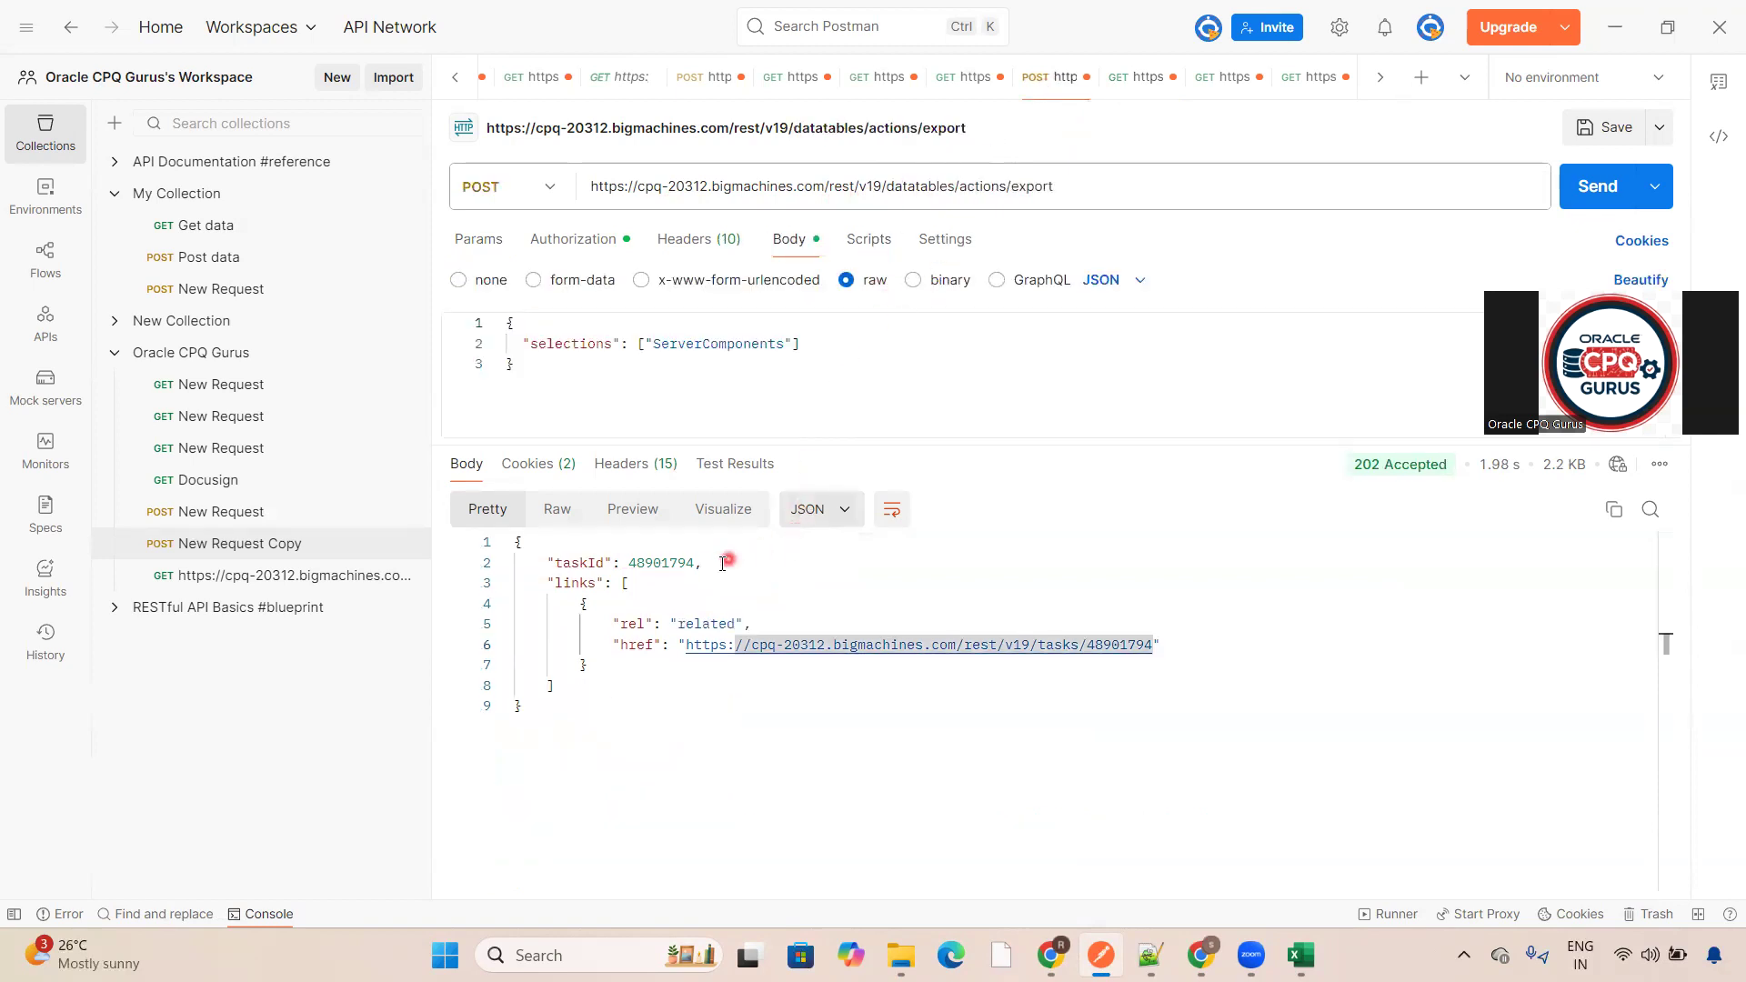
left_click(1128, 78)
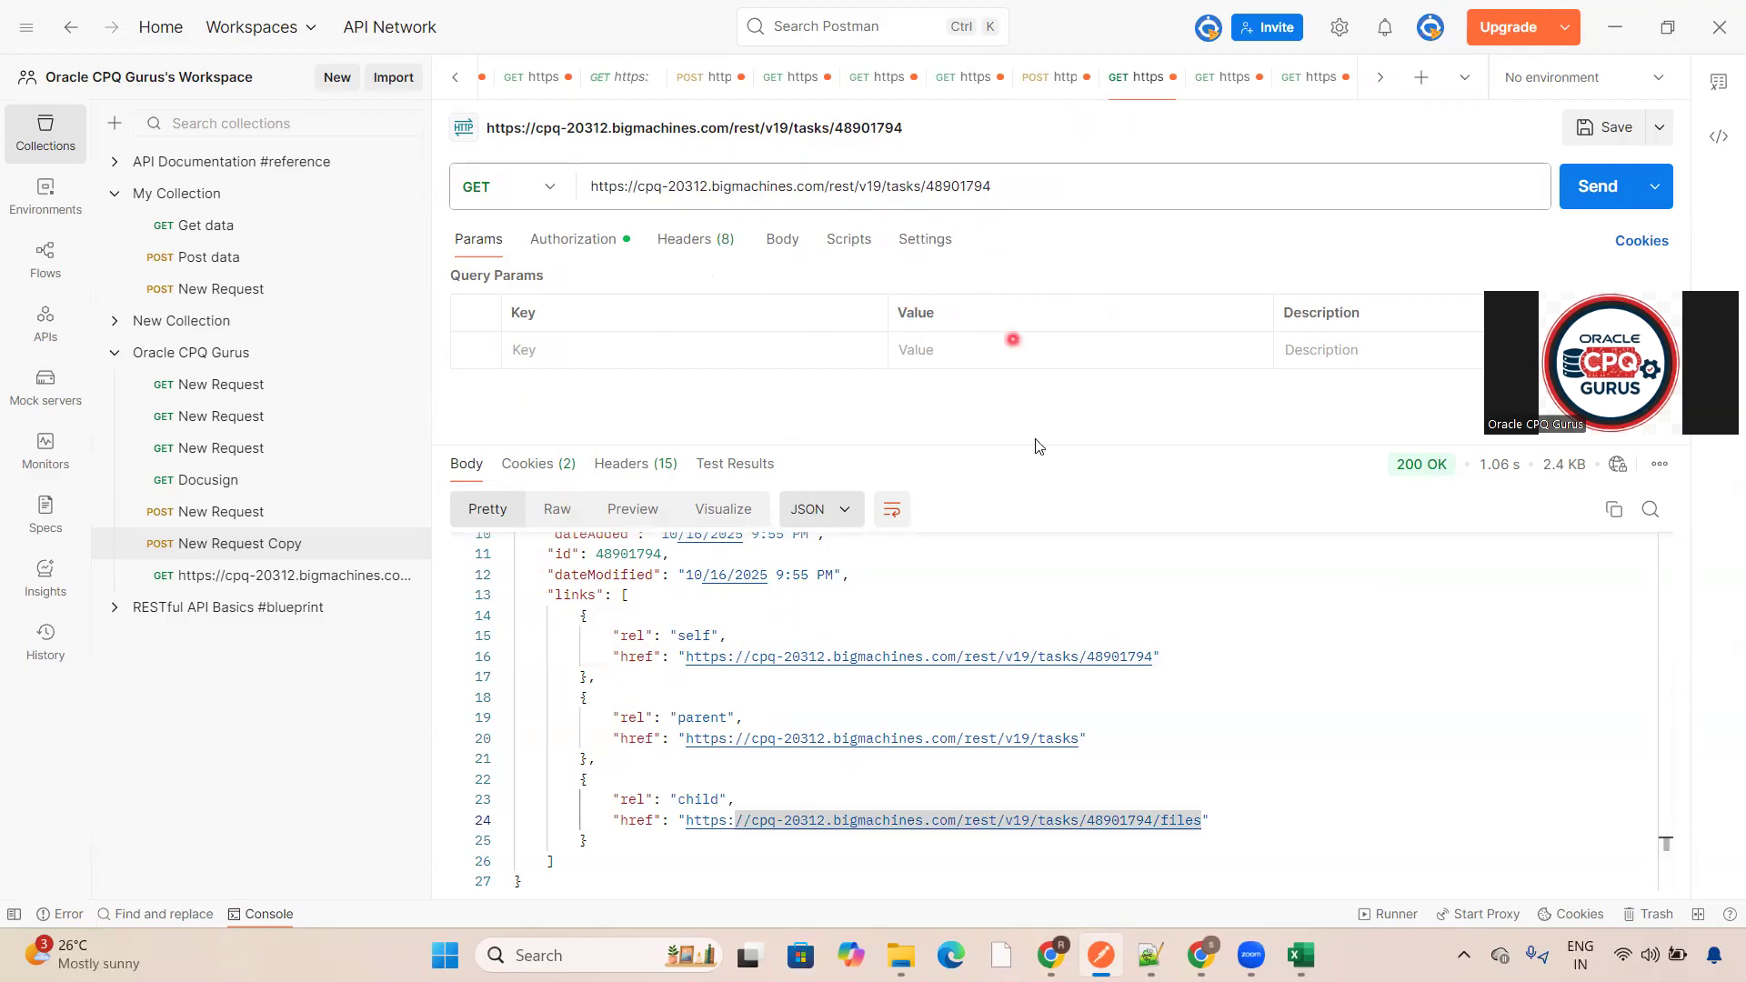
left_click(1225, 82)
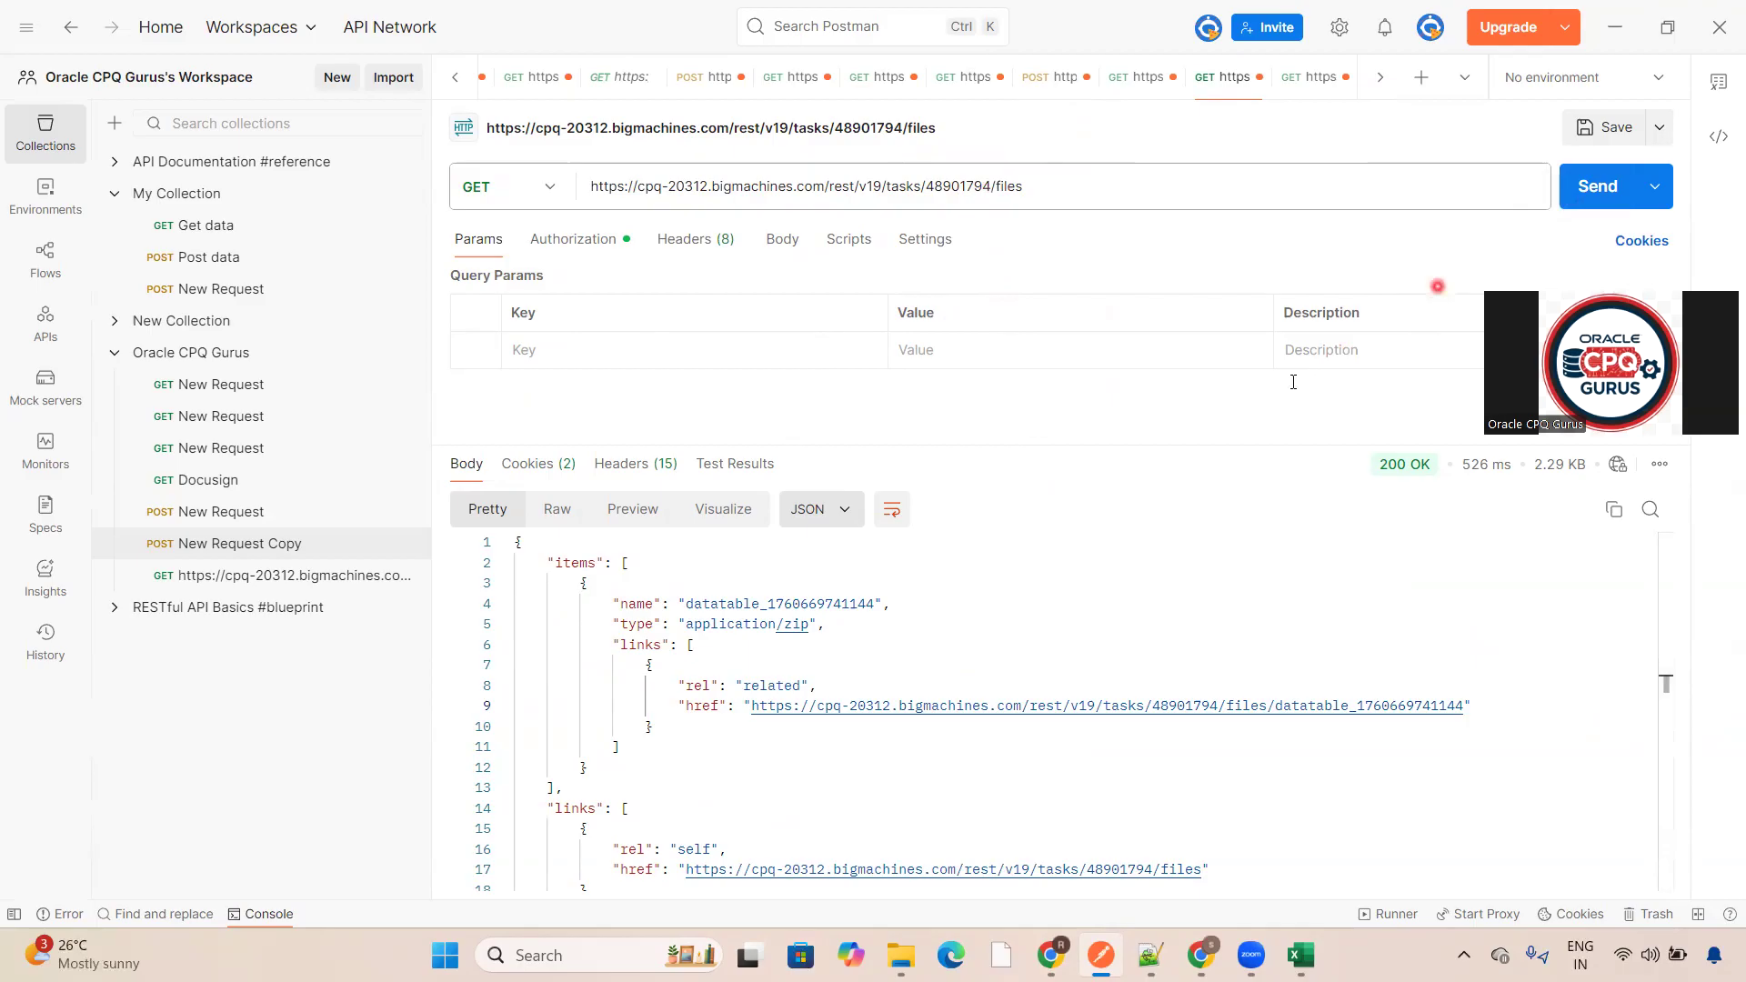
double_click(1154, 706)
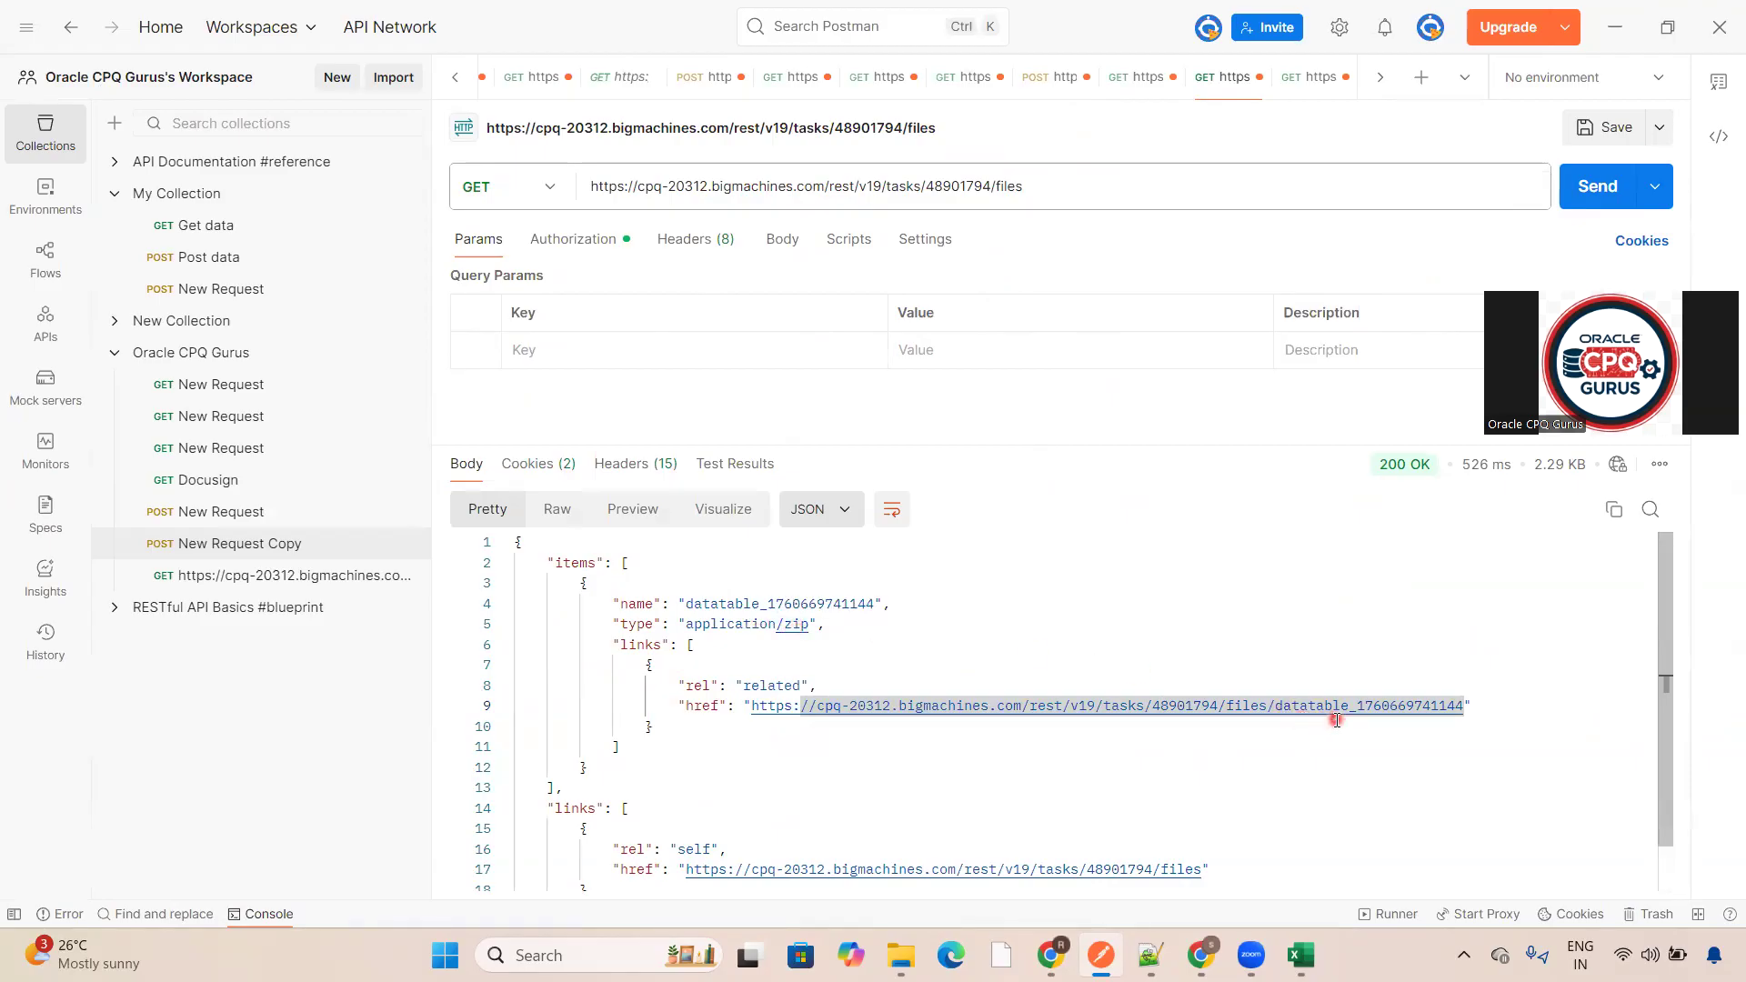
left_click(1295, 89)
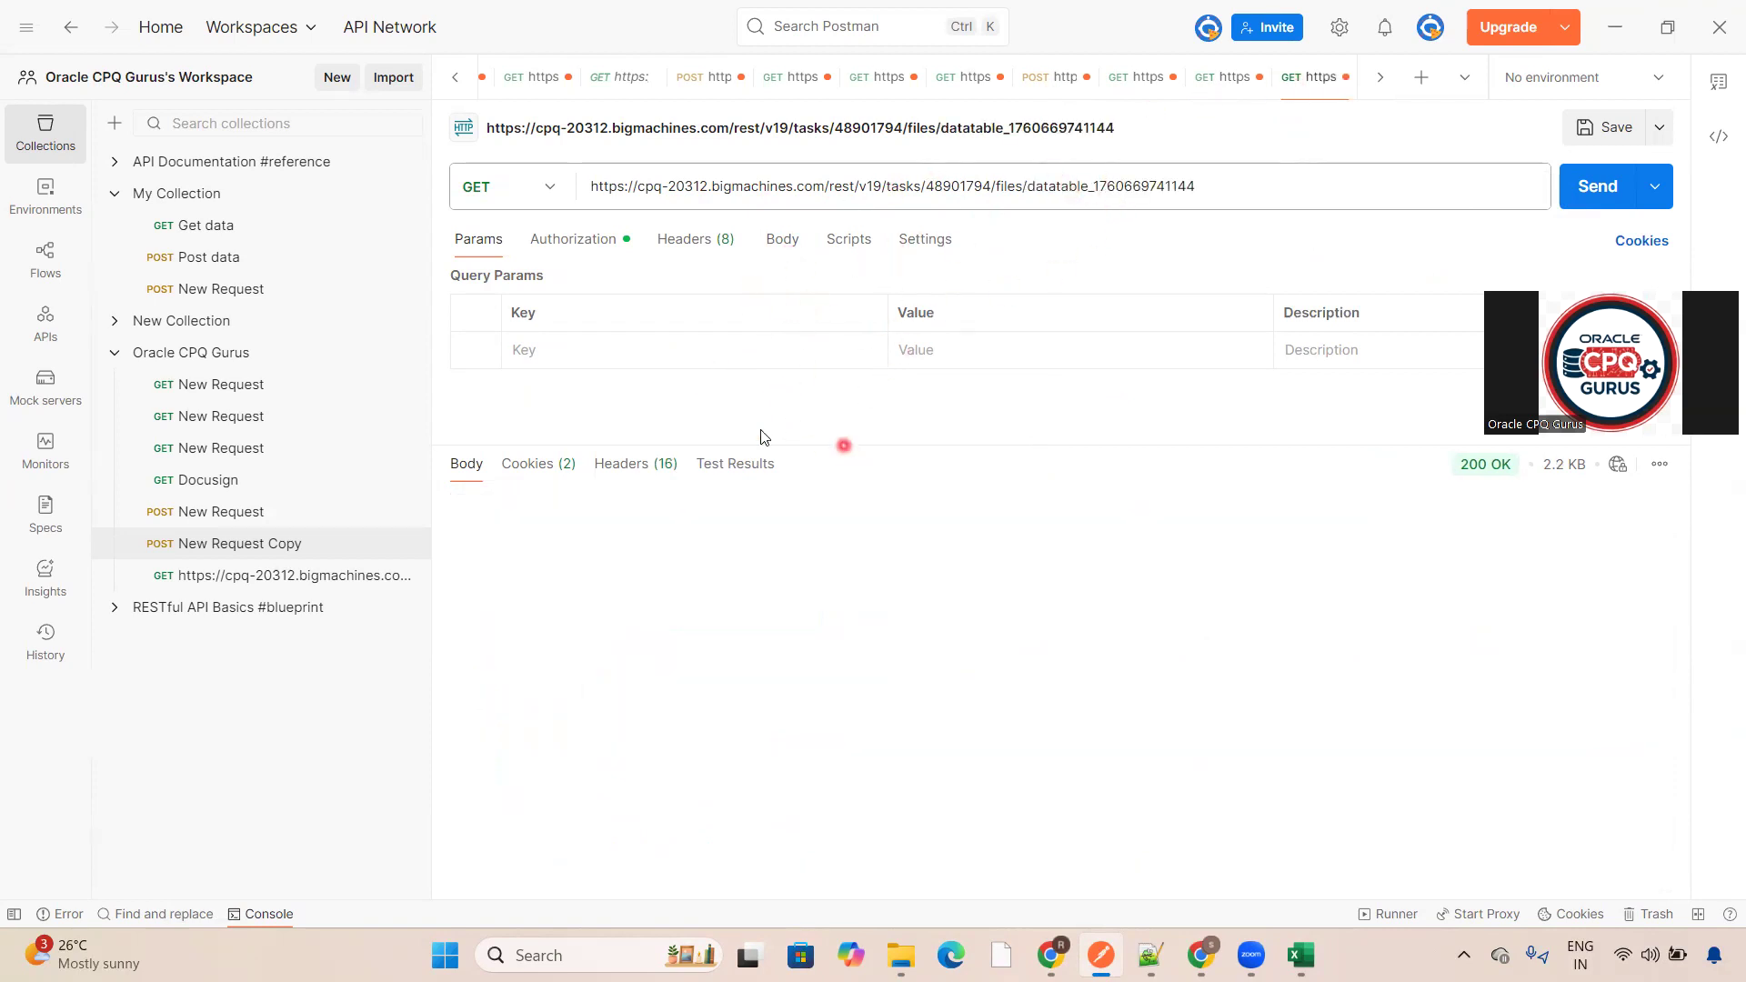
left_click(521, 480)
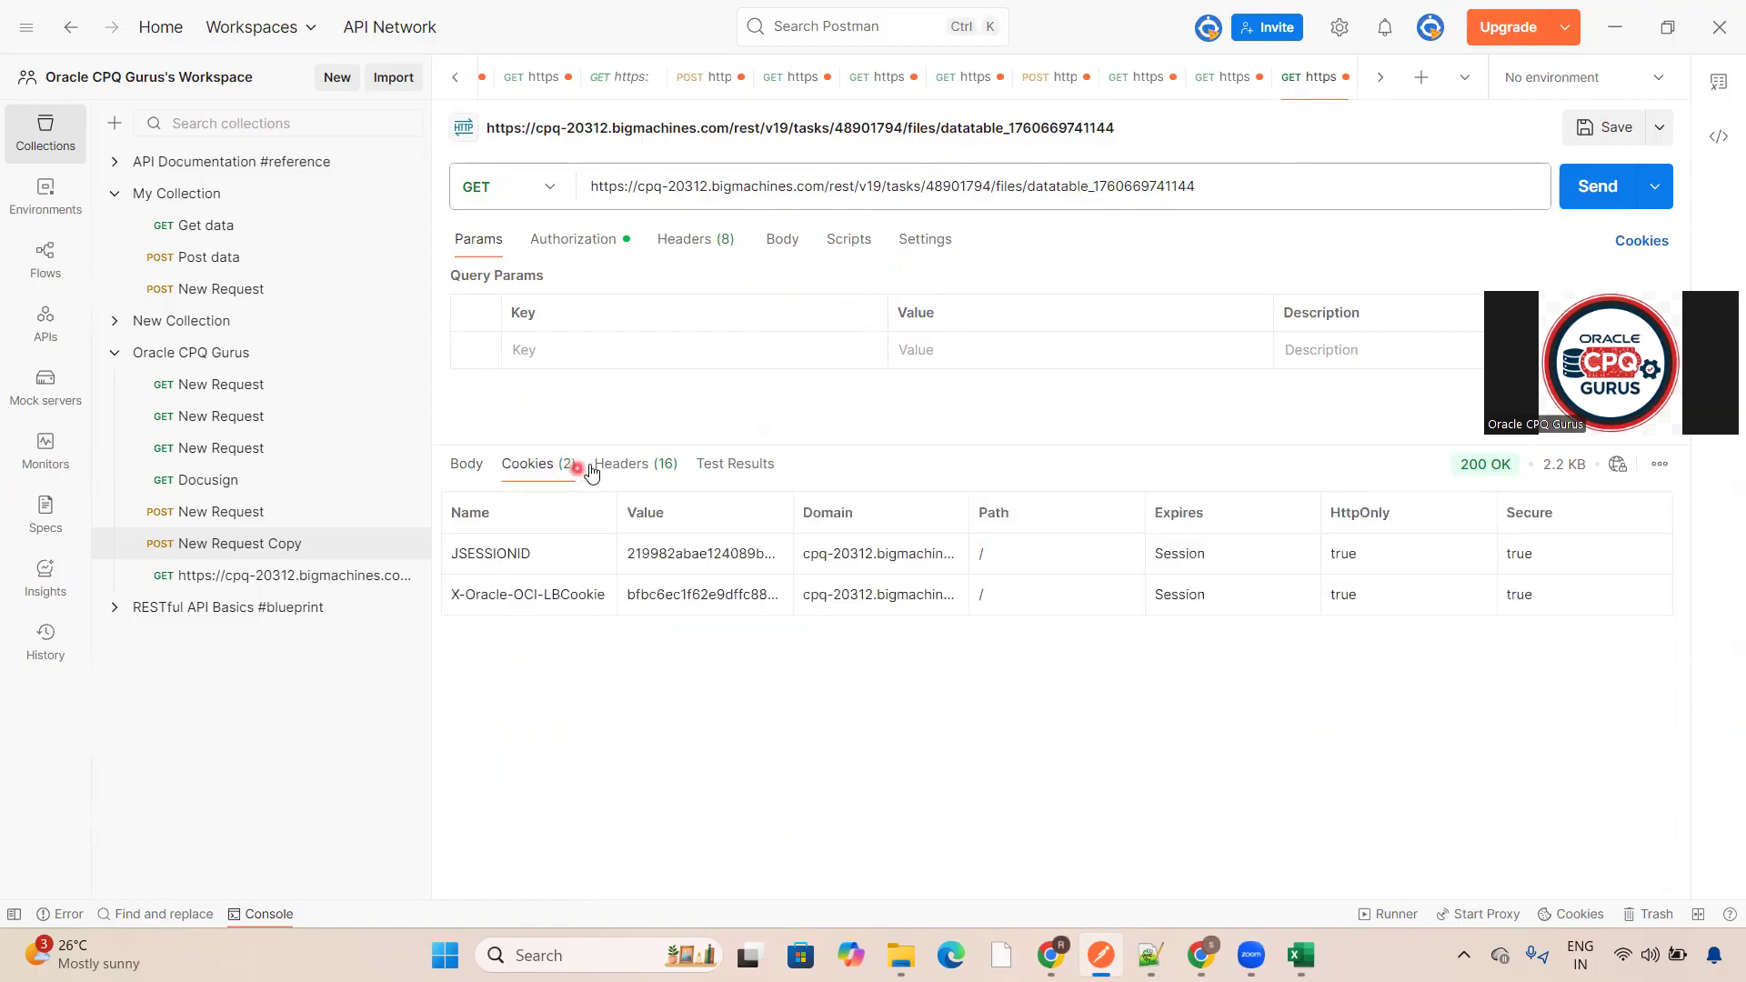
left_click(596, 466)
left_click(450, 475)
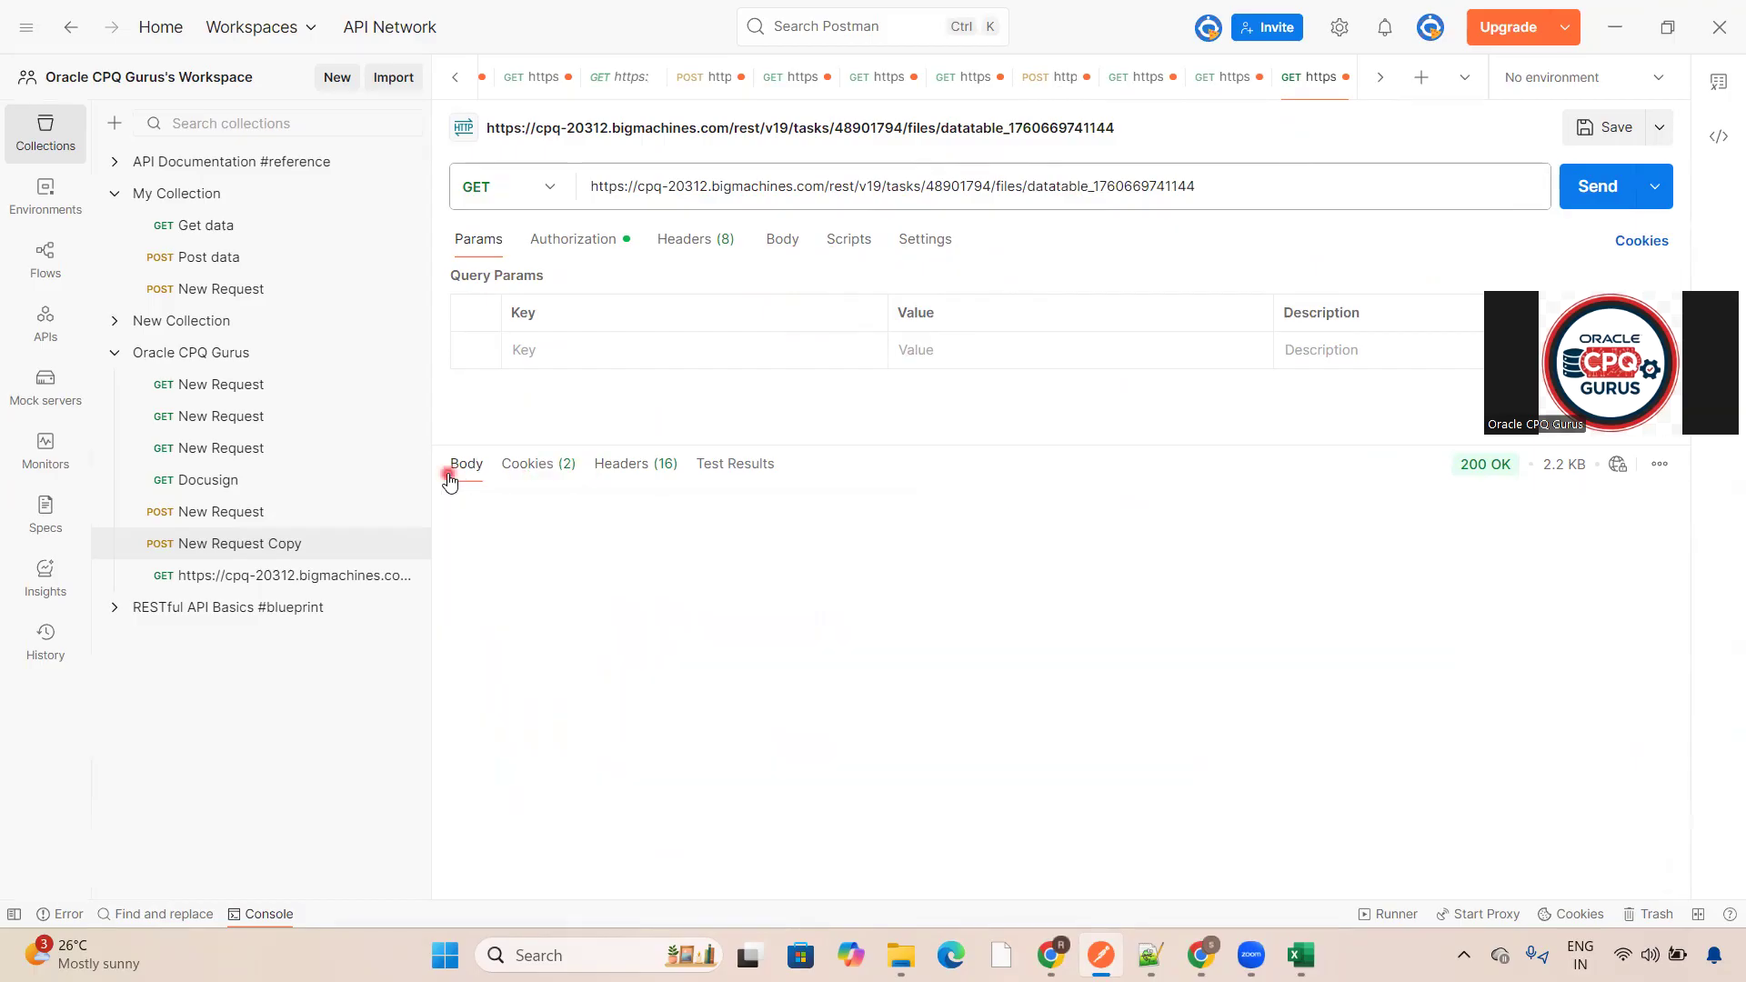
- Resend the datatable file request and open the Send and Download option
left_click(1598, 186)
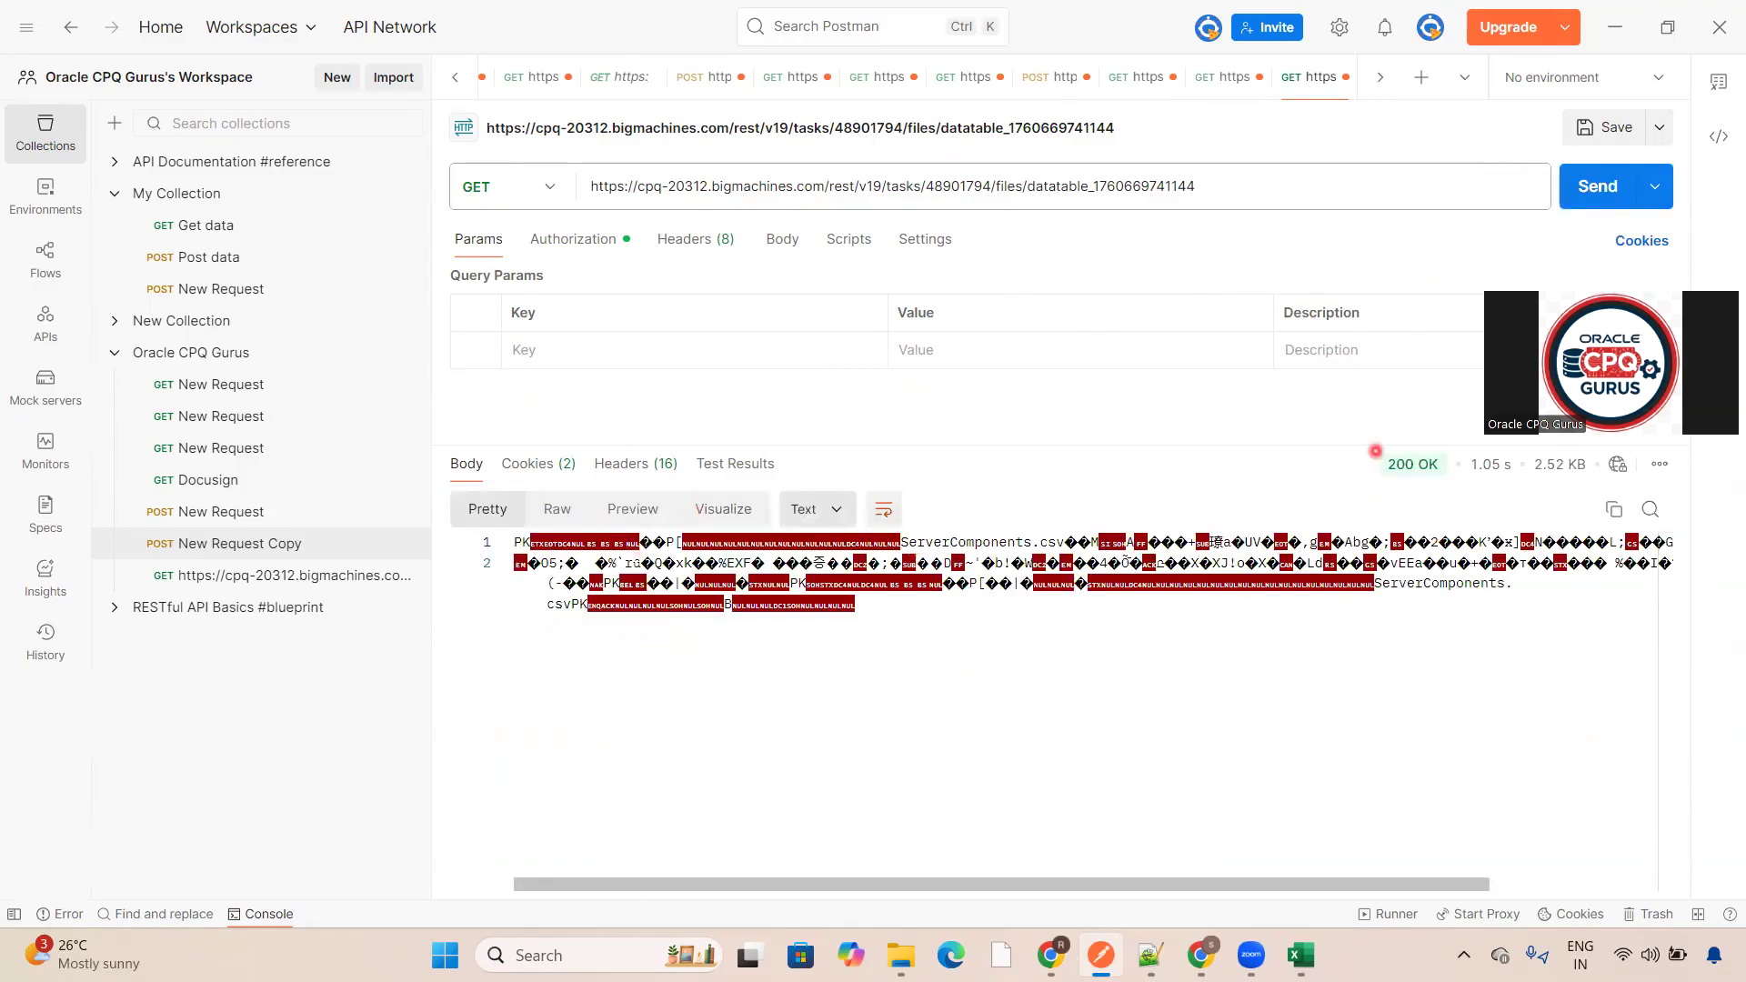
left_click(1655, 187)
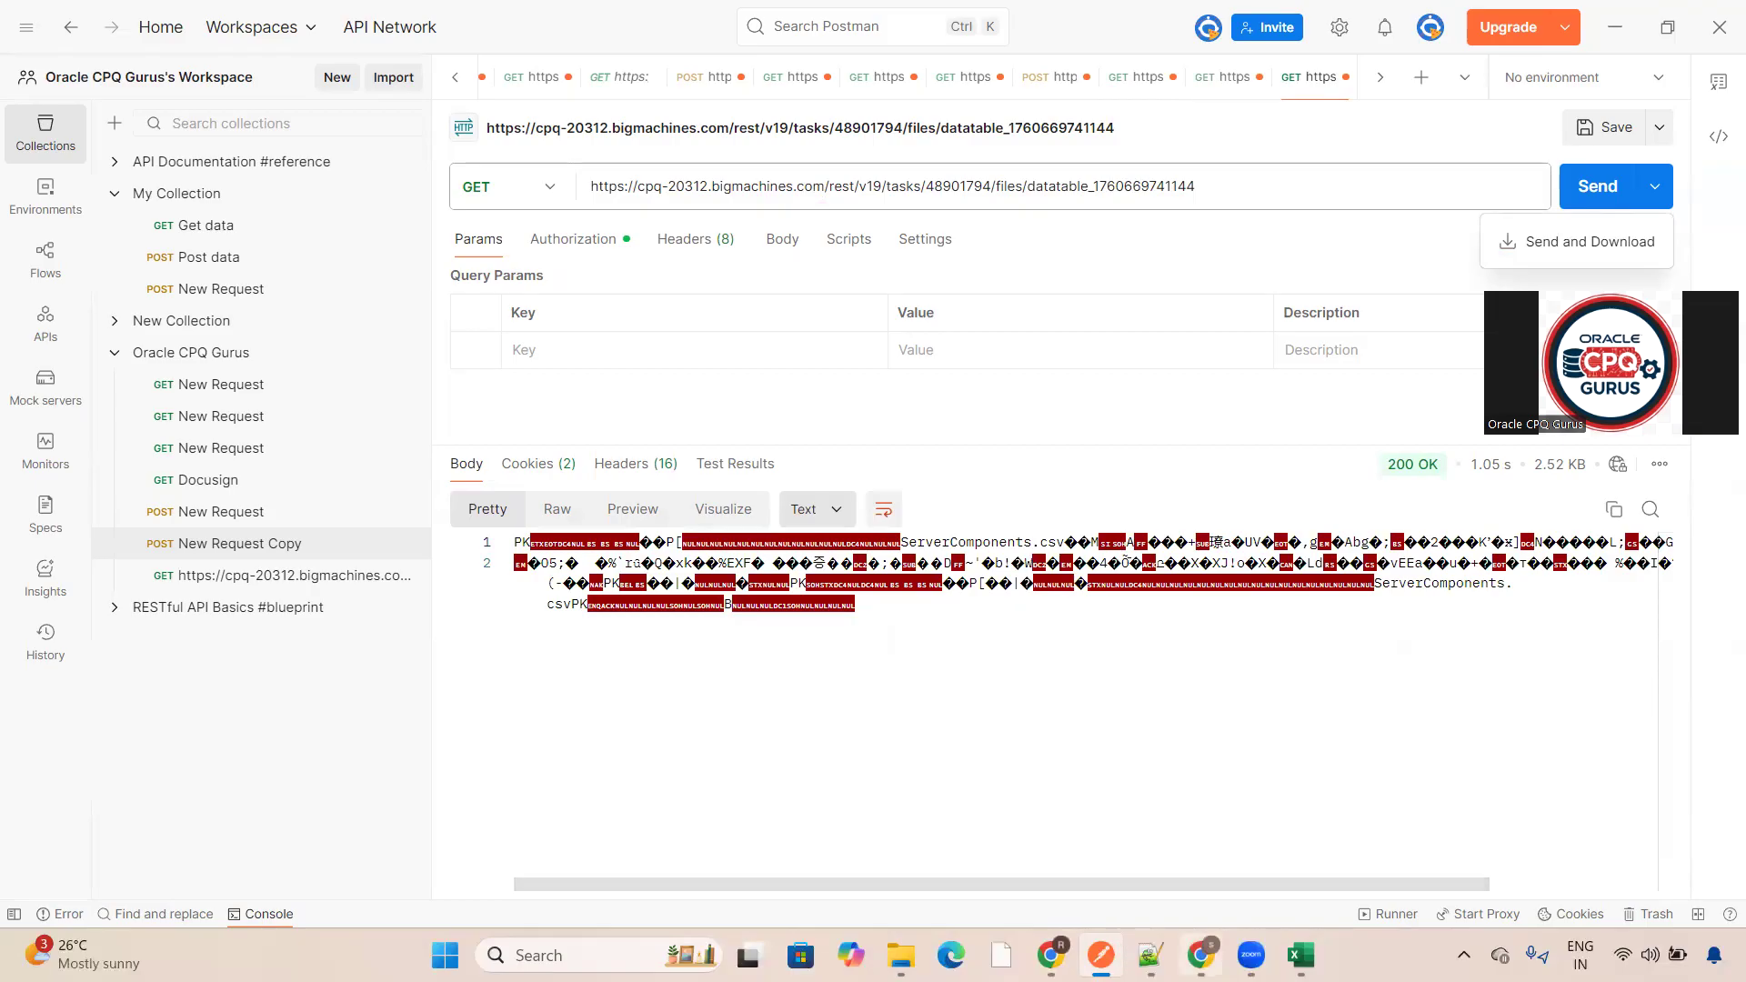
- Review the export steps written in the notes file
left_click(1156, 954)
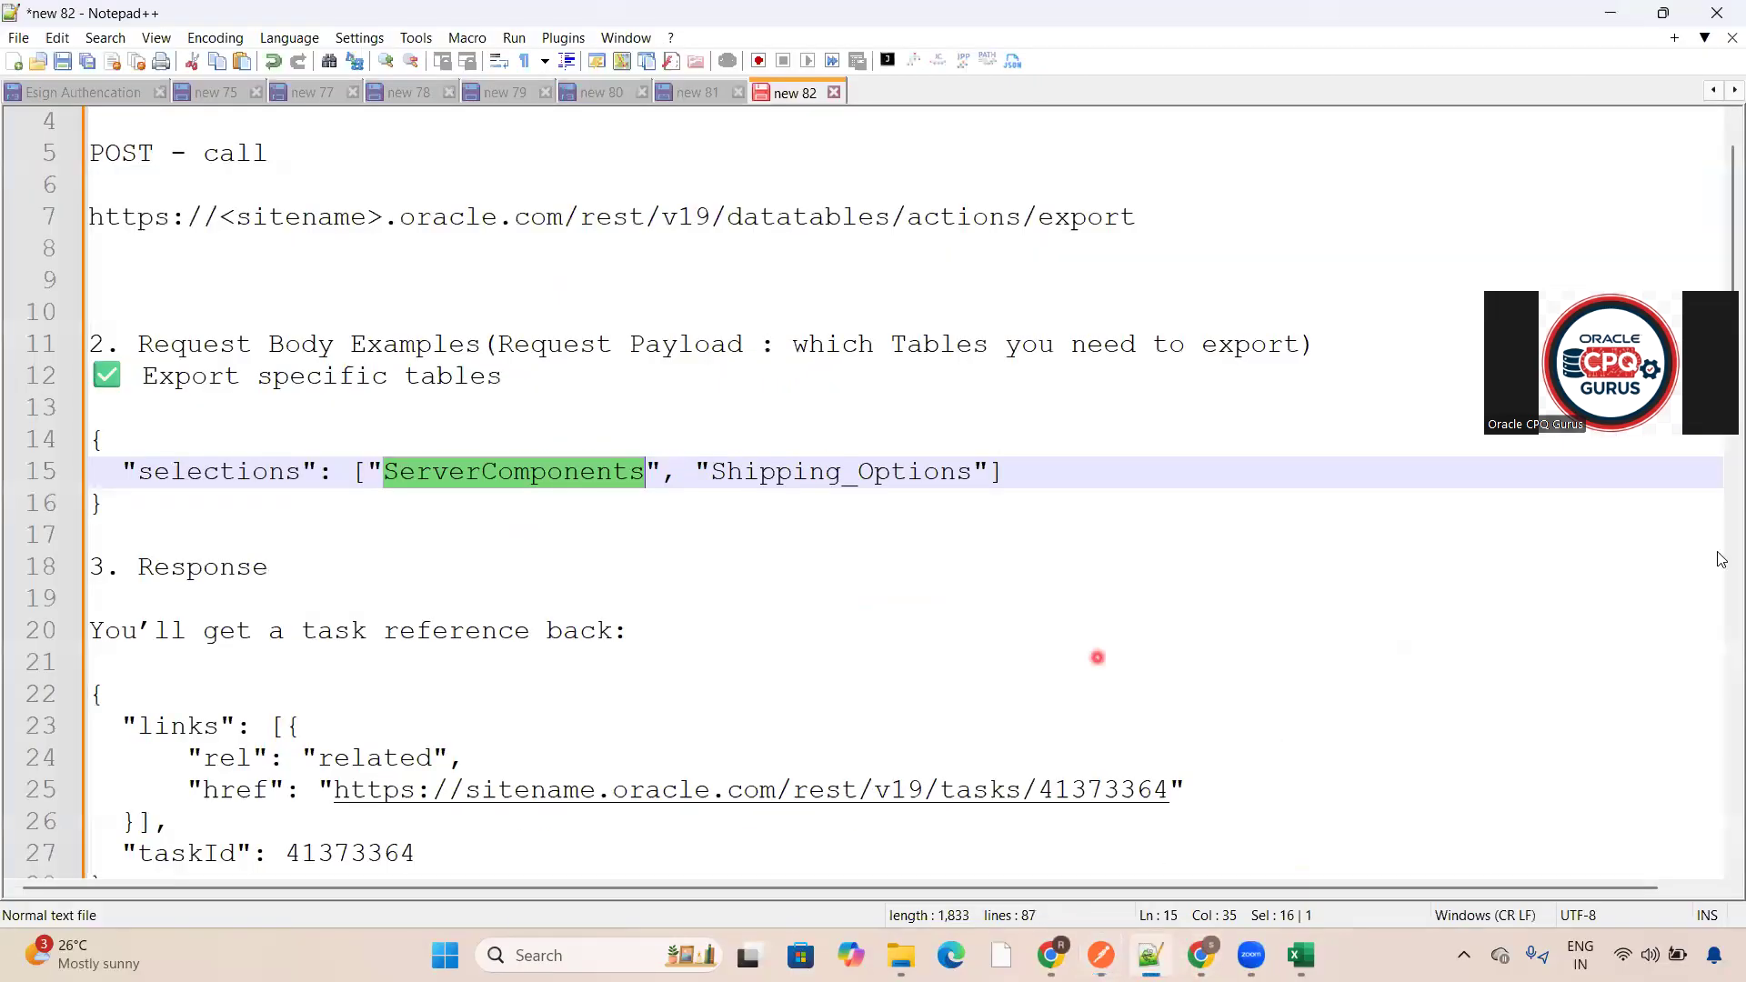
left_click_drag(1733, 194, 1733, 124)
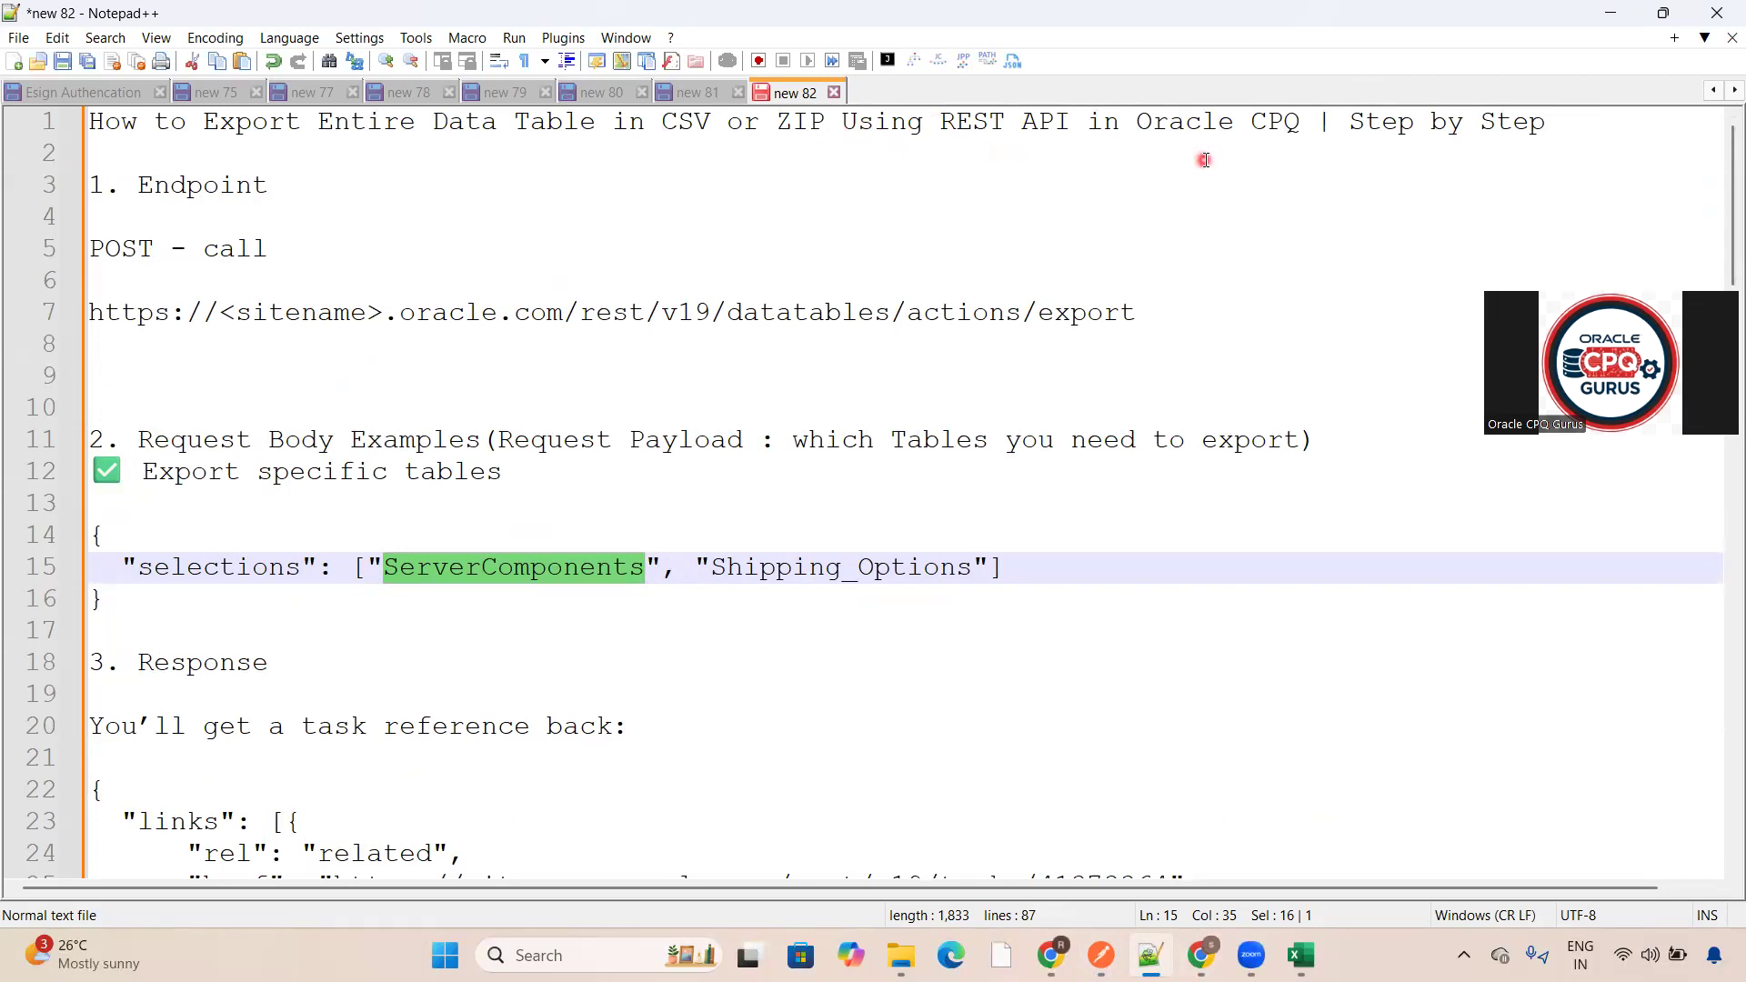
scroll(1722, 266, "down", 4)
scroll(1722, 265, "down", 4)
scroll(1722, 265, "up", 8)
left_click(1607, 12)
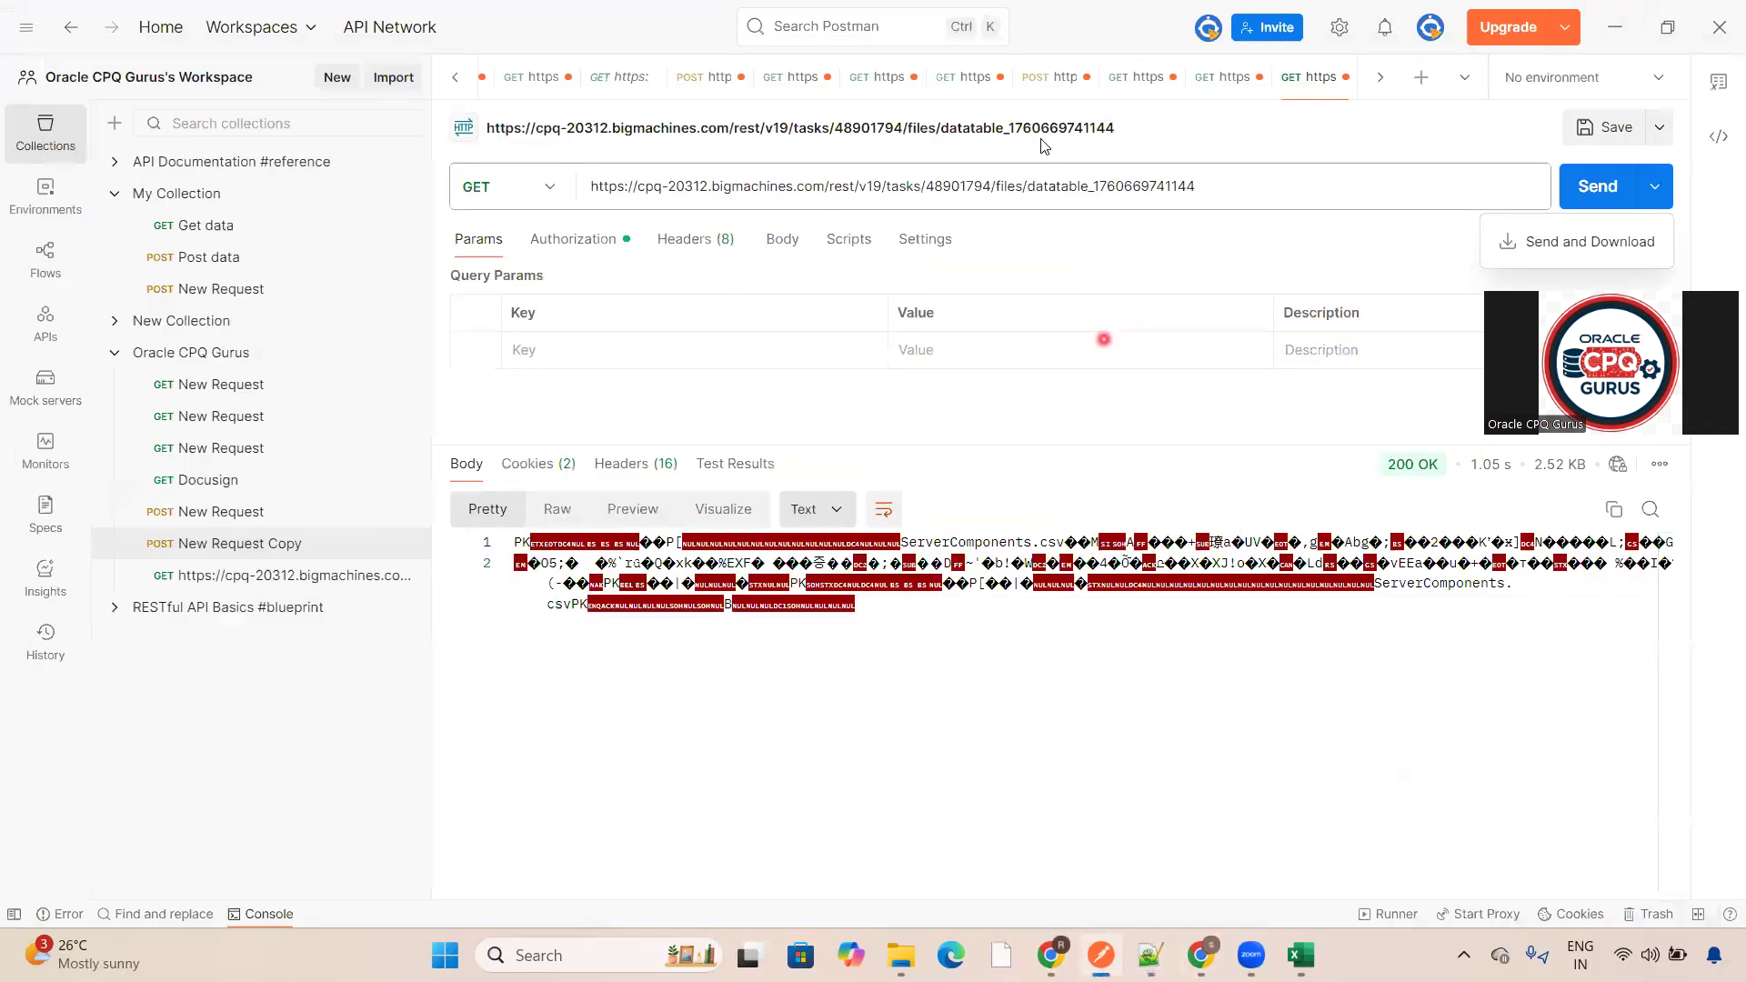